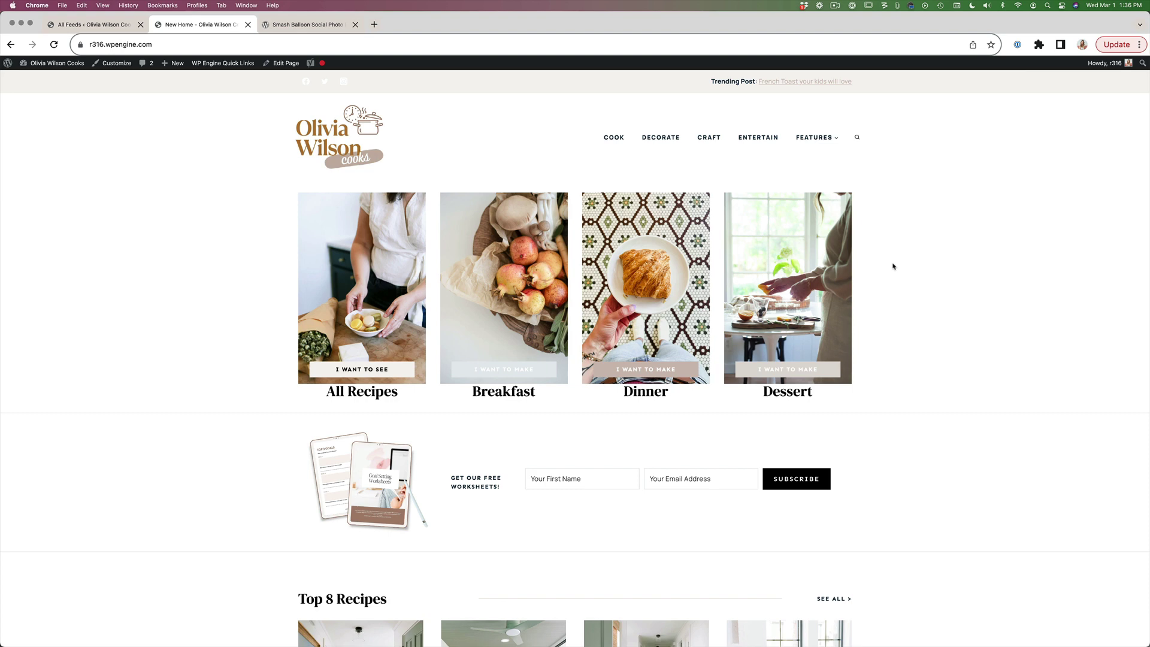
# - Look over the site's homepage sections and the Smash Balloon Social Photo Feed plugin page on WordPress.org
pyautogui.scroll(-15, 893, 266)
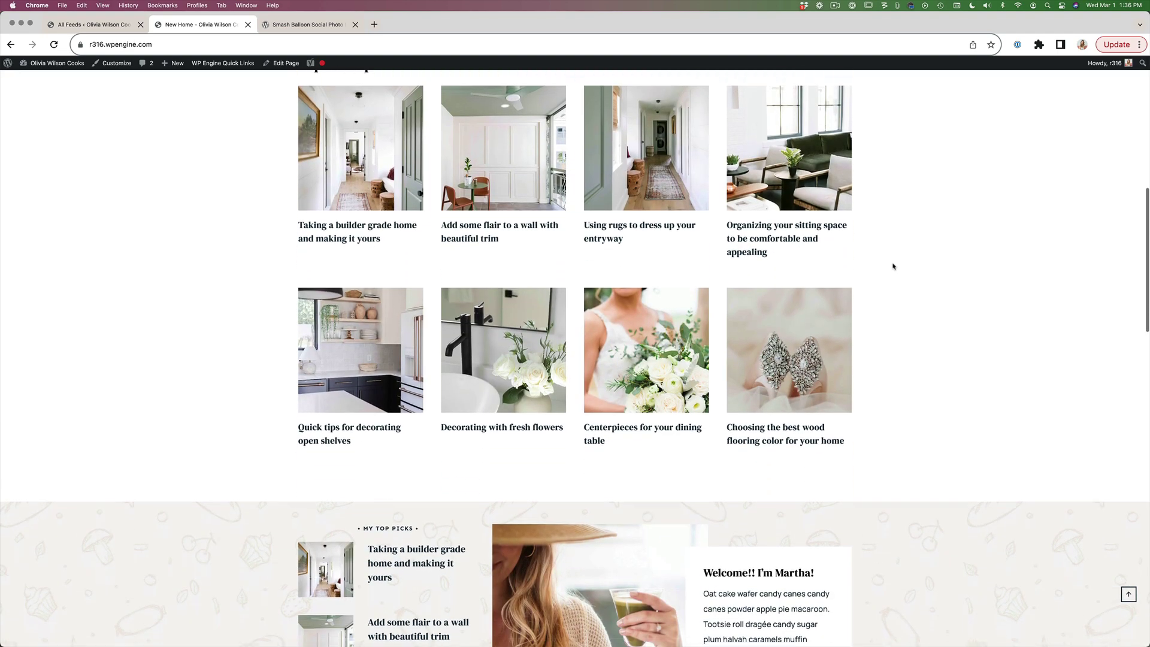
pyautogui.scroll(-3, 892, 266)
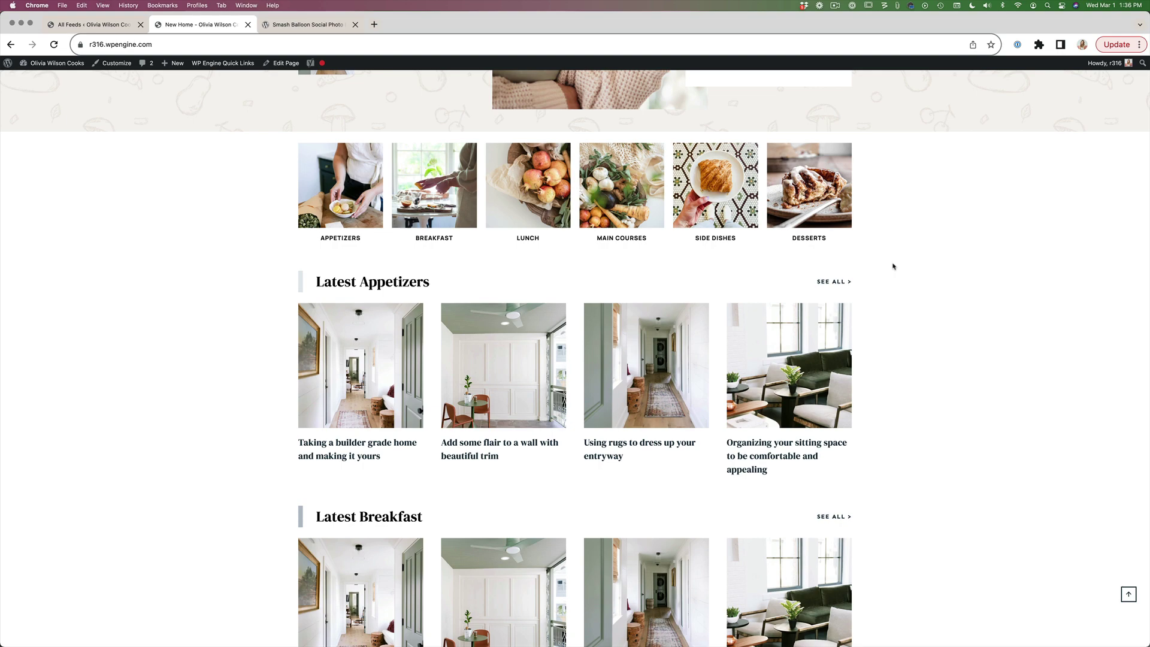
pyautogui.scroll(20, 892, 266)
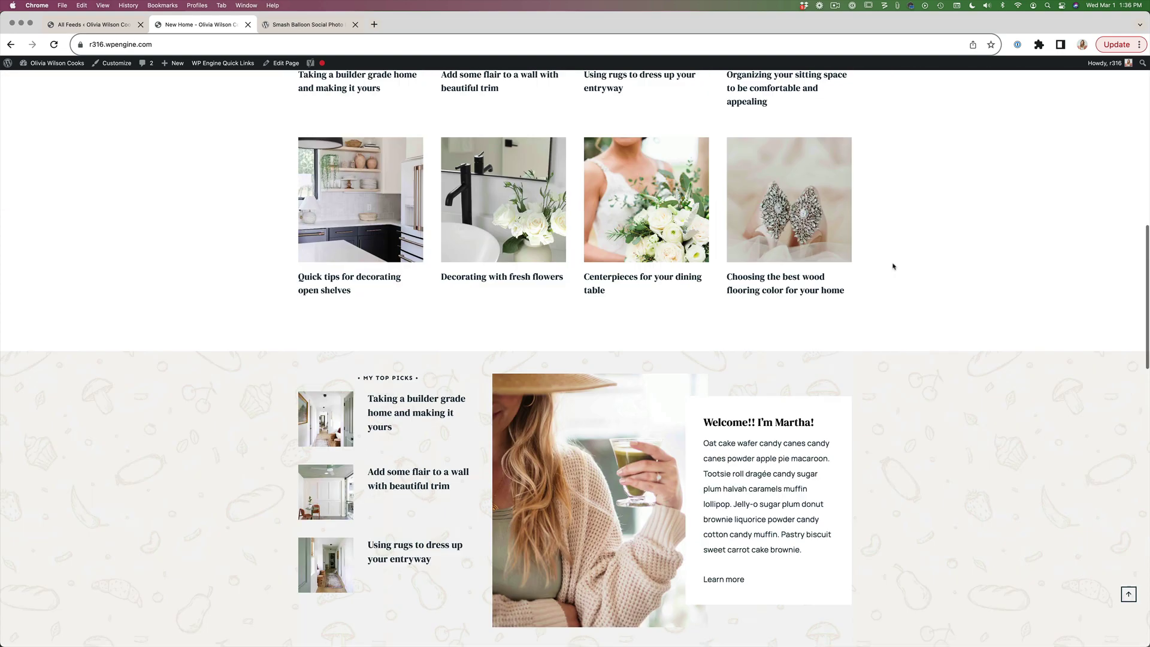
pyautogui.click(299, 24)
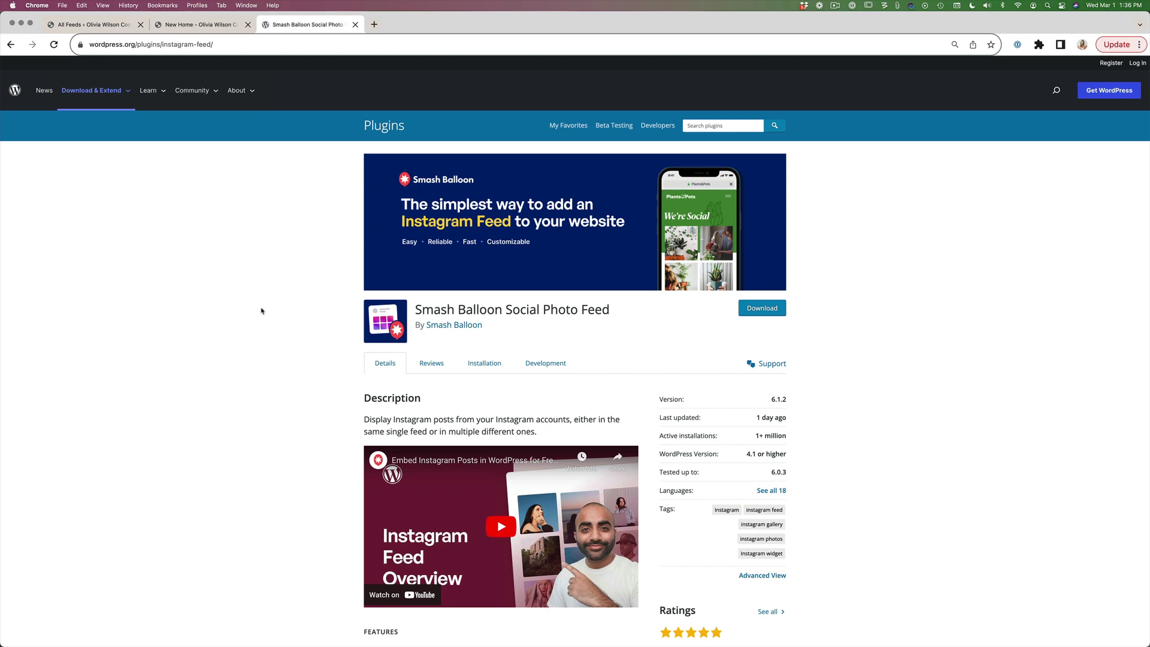
pyautogui.scroll(-2, 262, 311)
pyautogui.scroll(2, 262, 311)
# - Start a new Instagram feed from the All Feeds page, using the User Timeline feed type
pyautogui.click(95, 25)
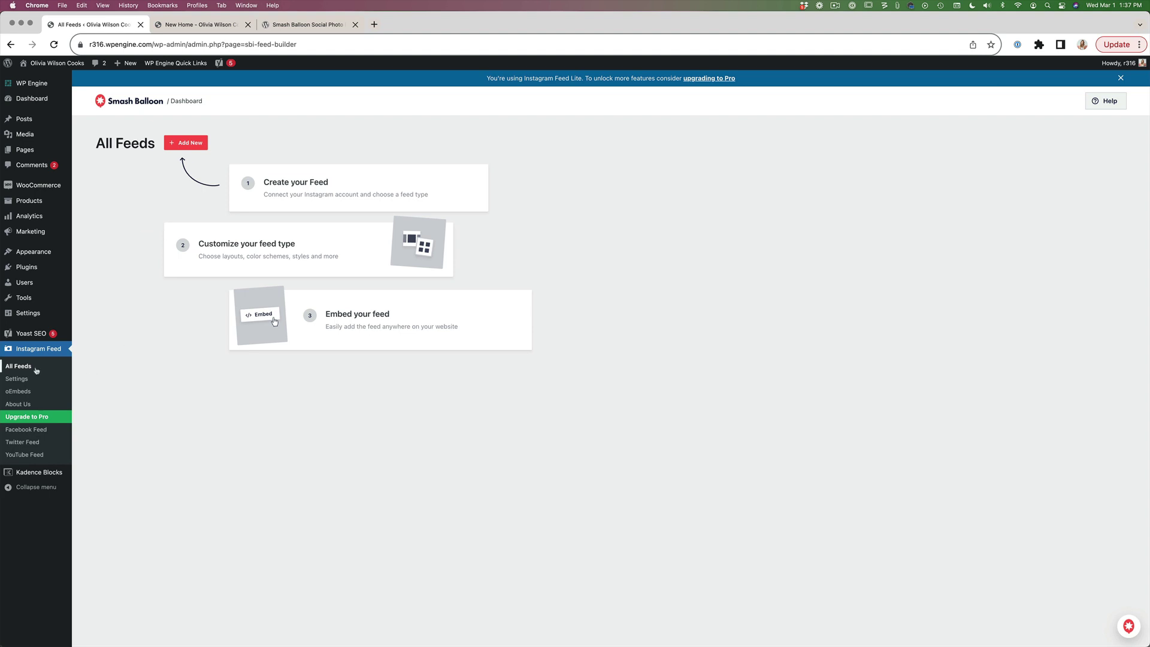
pyautogui.click(192, 145)
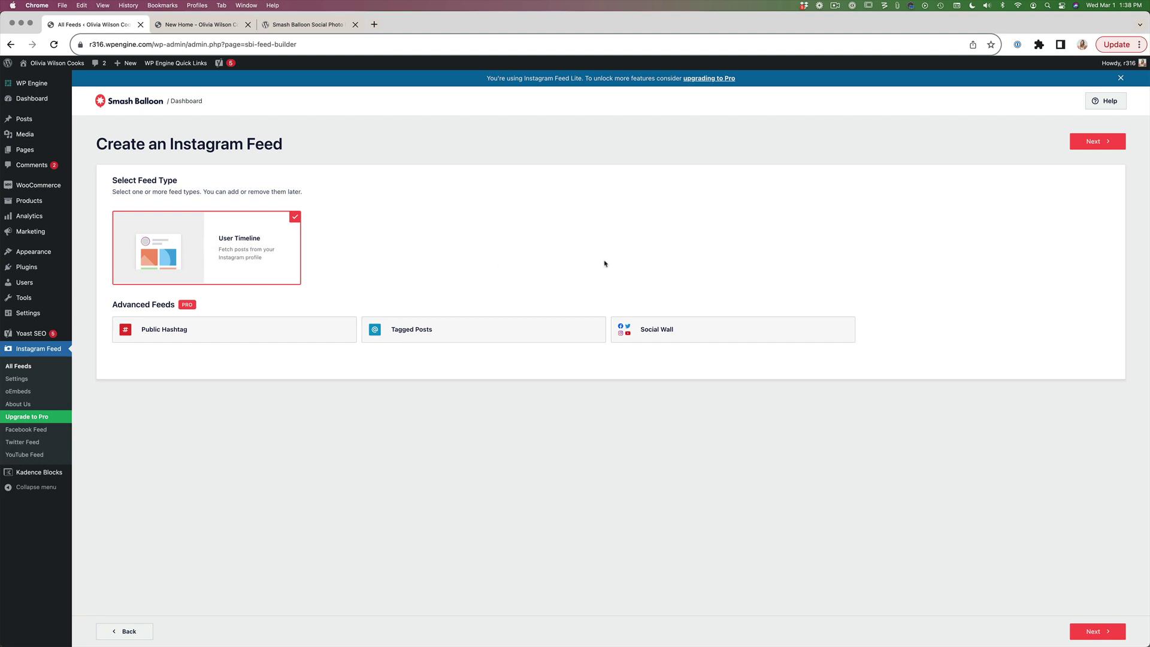
pyautogui.click(1093, 144)
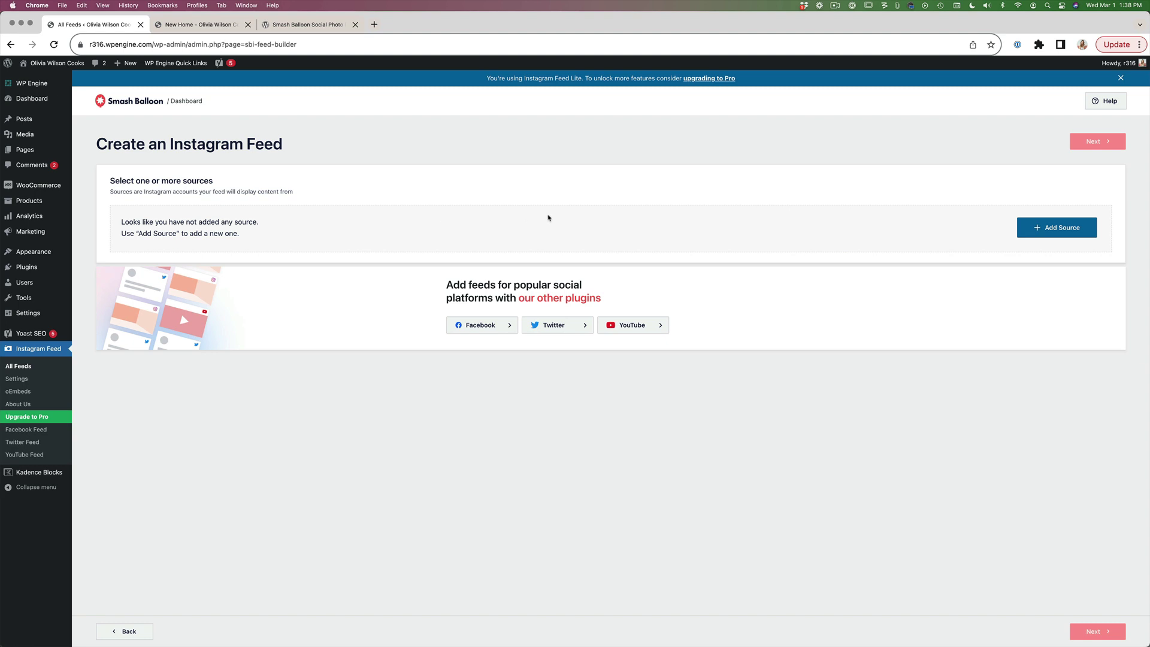
# - Add a personal Instagram account as a source, opting out of the Get Started emails, allowing access and confirming the domain
pyautogui.click(1059, 233)
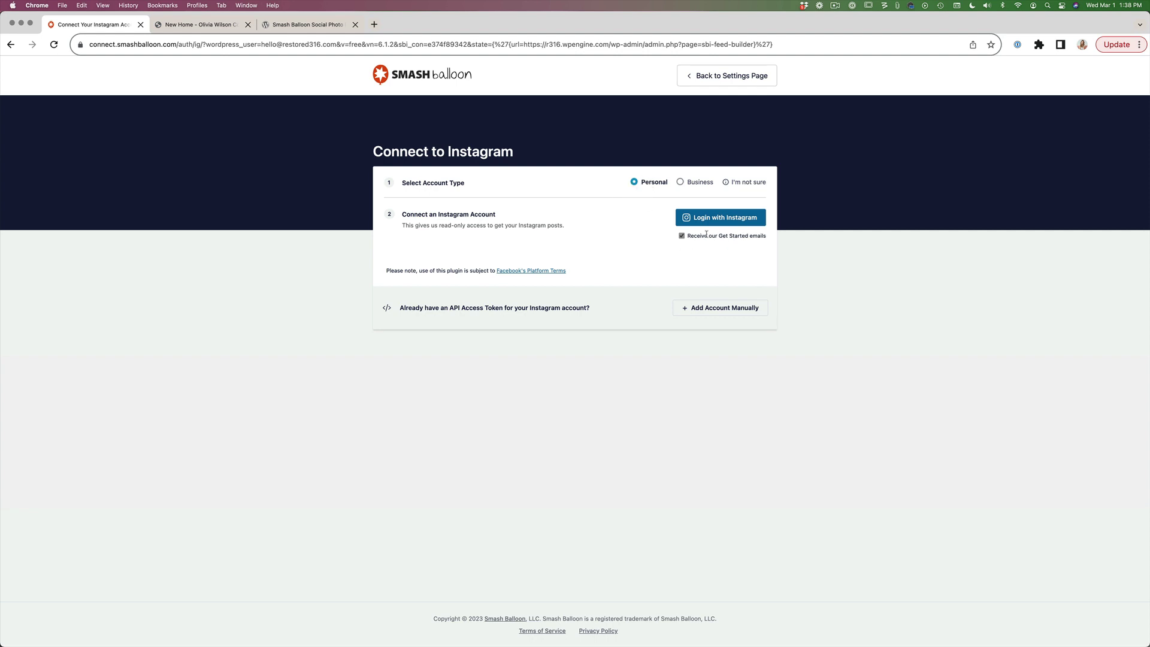
pyautogui.click(682, 236)
pyautogui.click(723, 217)
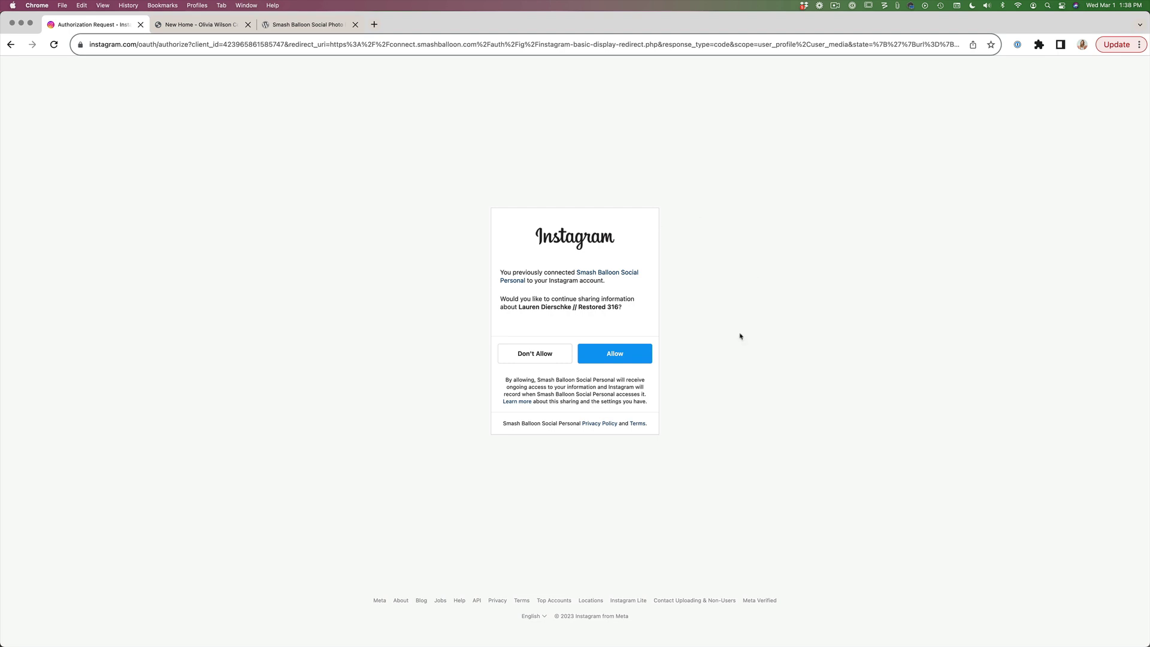
pyautogui.click(615, 355)
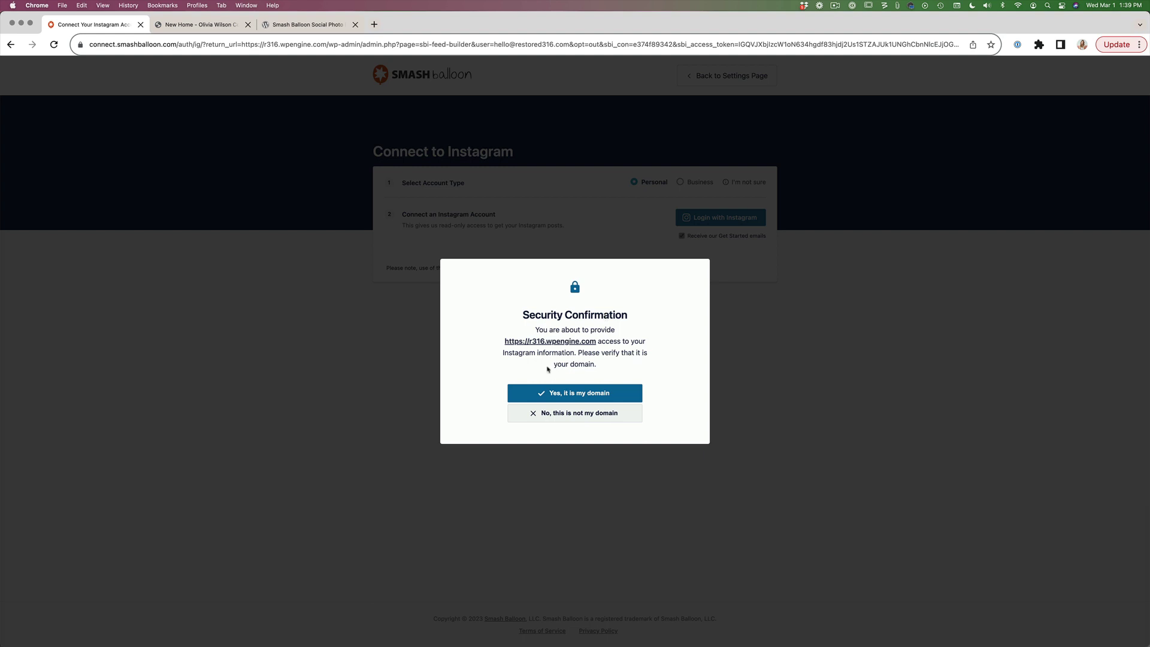
pyautogui.click(592, 396)
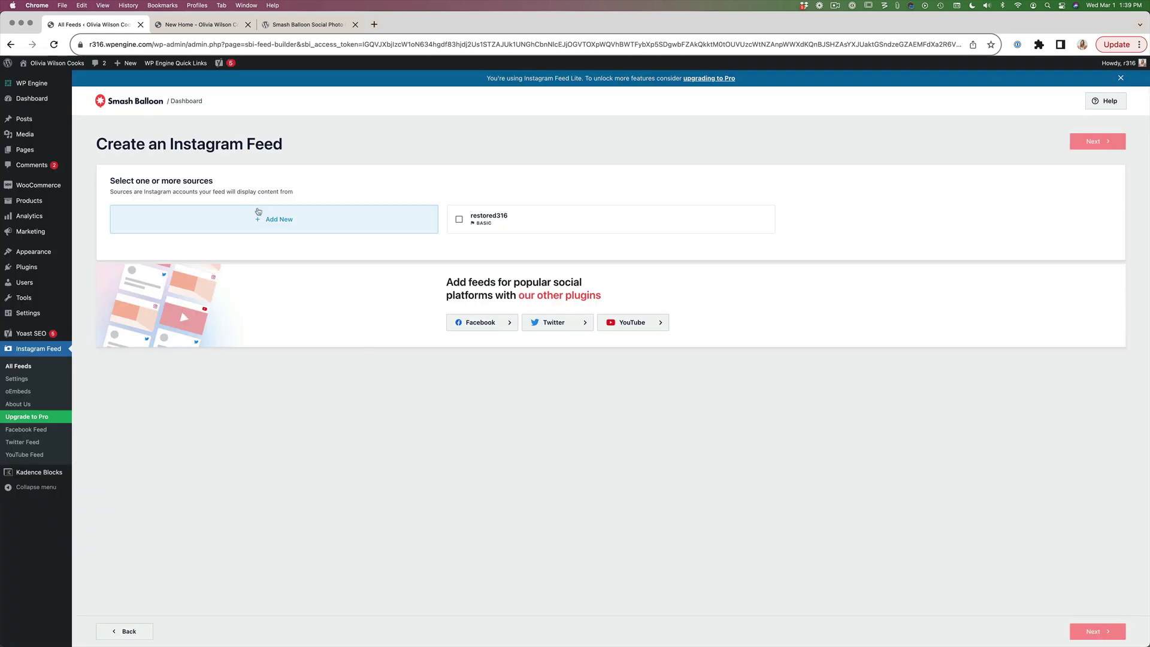
# - Use restored316 as the feed's source and create the feed without a custom profile photo and bio
pyautogui.click(459, 220)
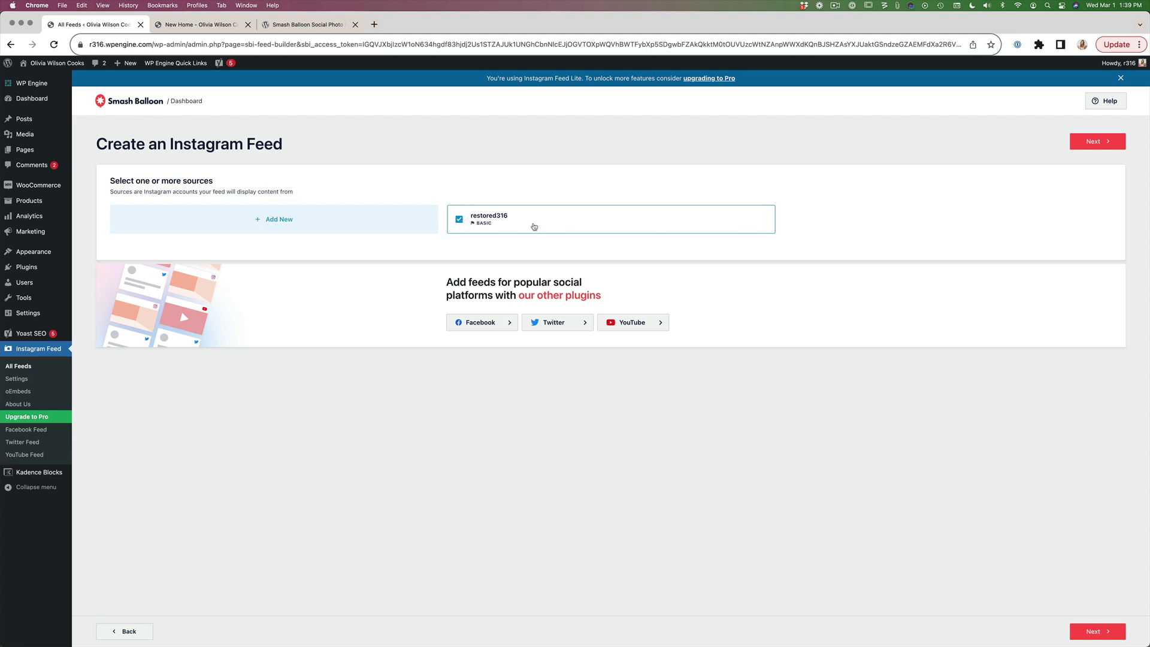
pyautogui.click(1100, 145)
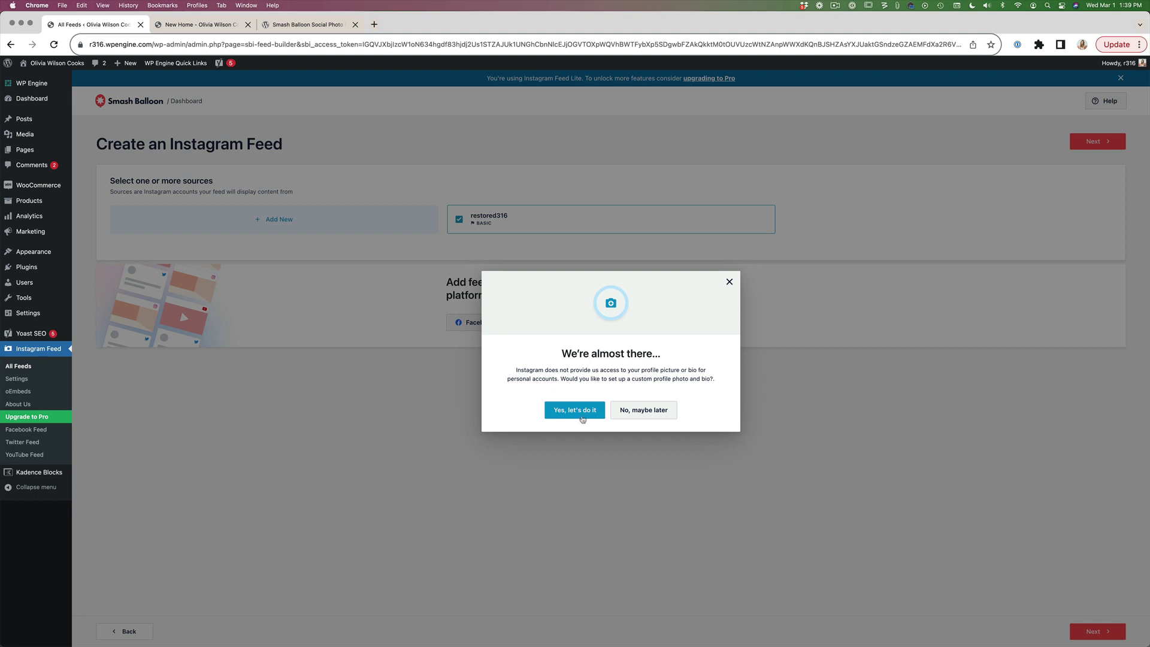
pyautogui.click(650, 414)
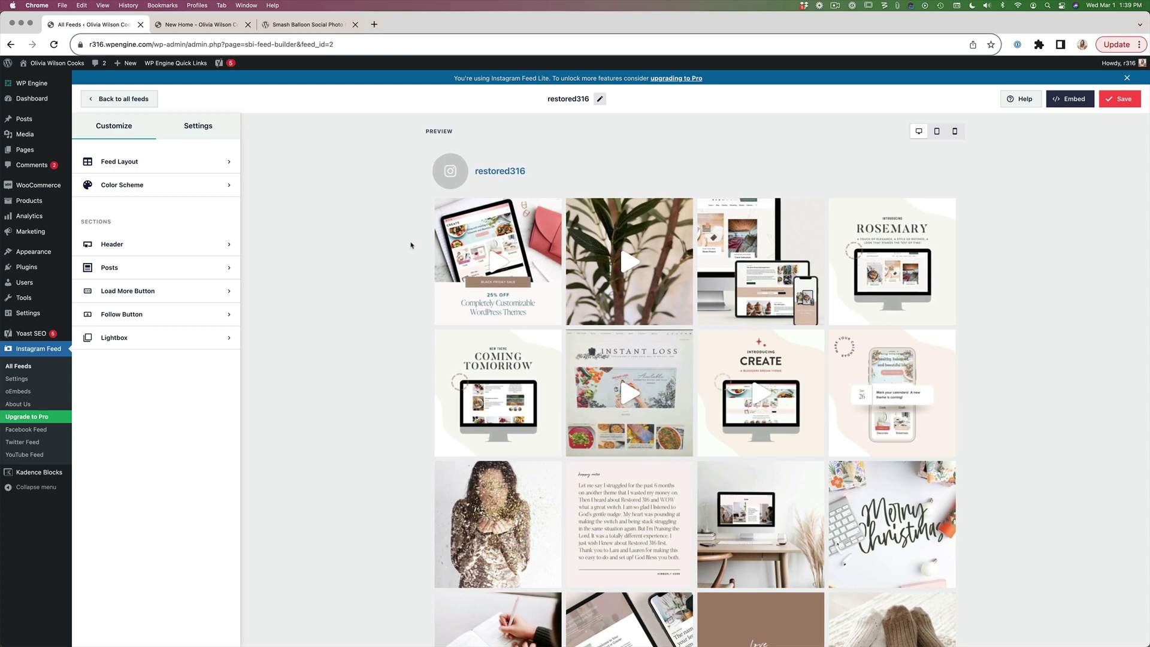
# - Set the number of posts in the feed layout to 8 on desktop and 4 on mobile
pyautogui.scroll(-4, 395, 274)
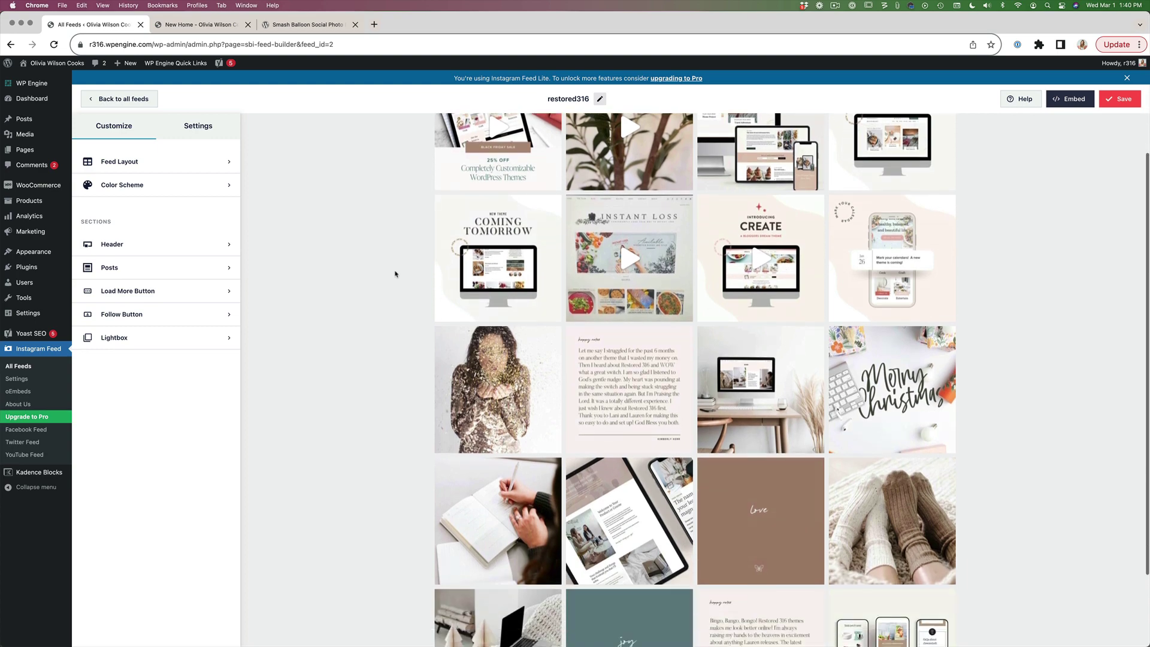
pyautogui.scroll(4, 395, 274)
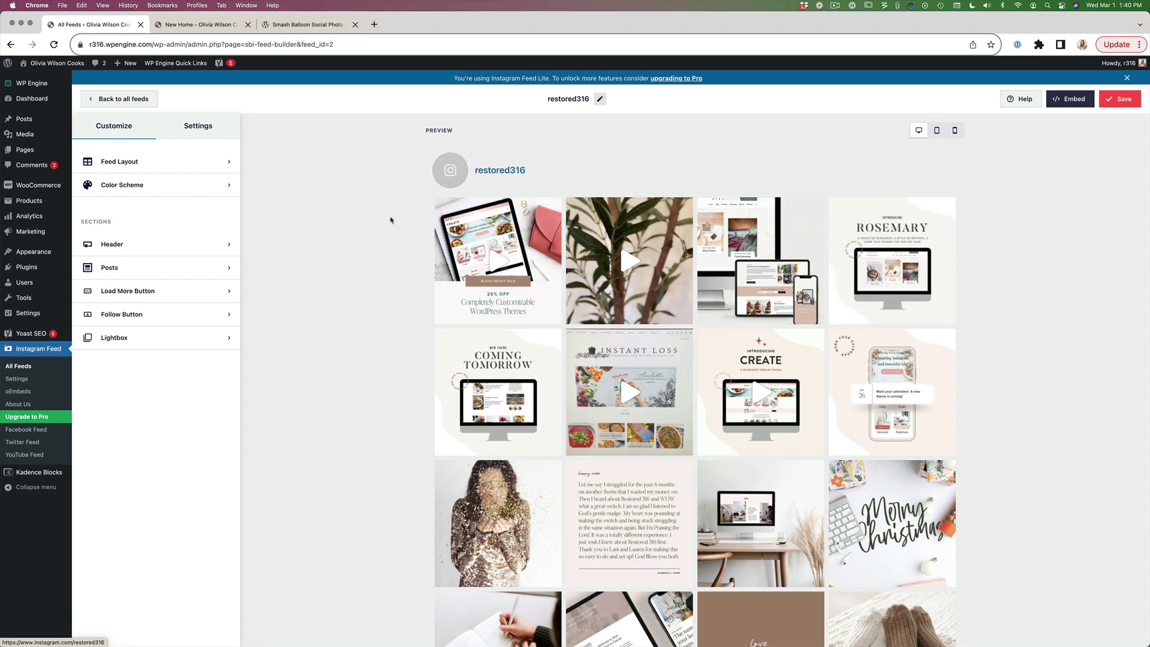
pyautogui.scroll(-4, 390, 218)
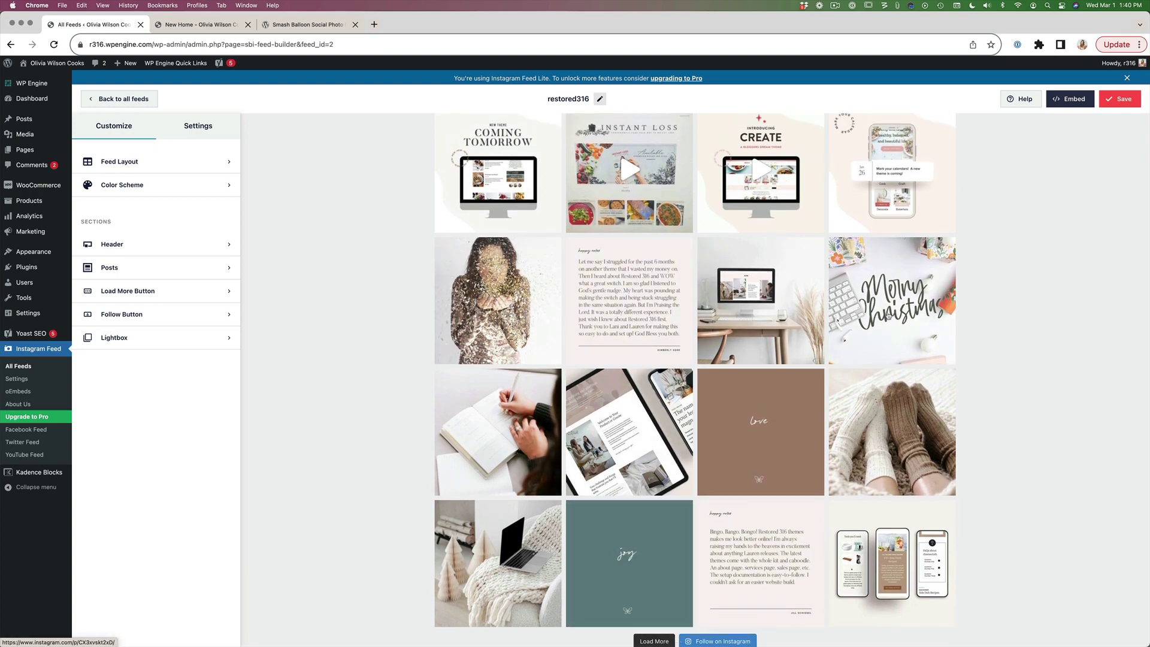
pyautogui.scroll(4, 1006, 344)
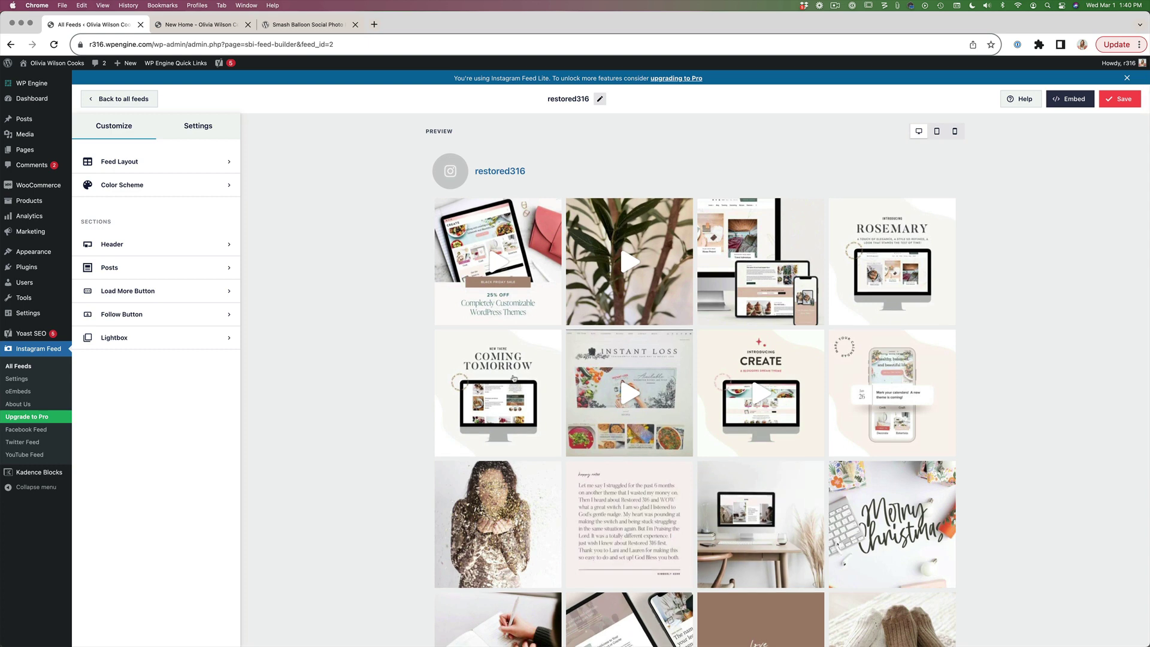
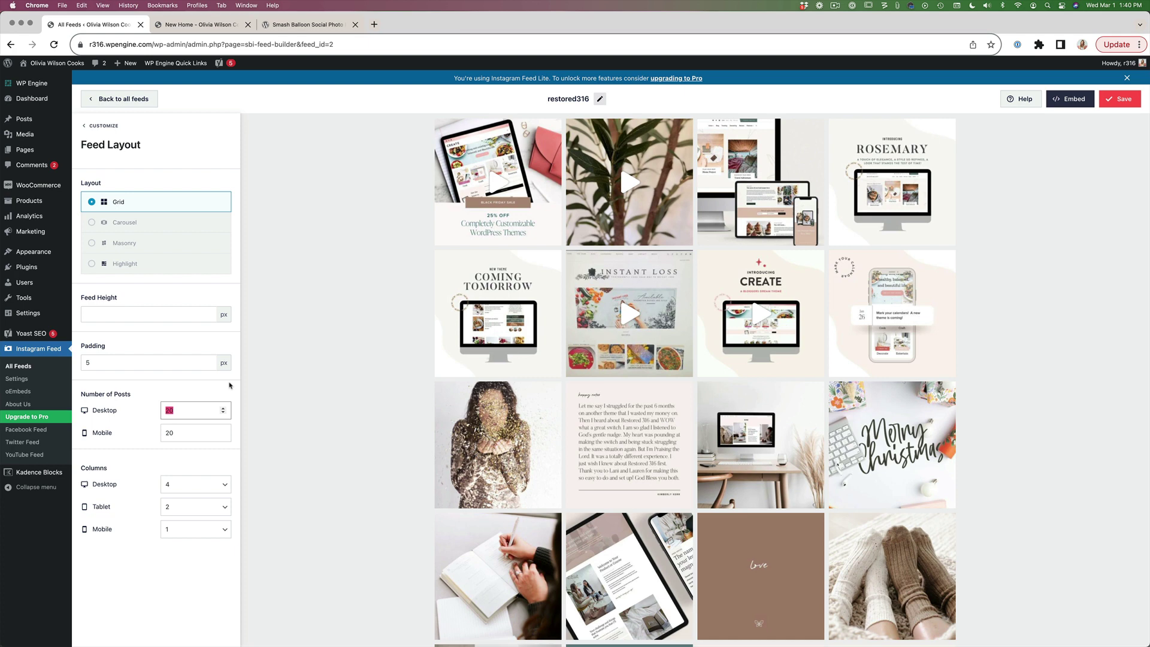
pyautogui.write('8')
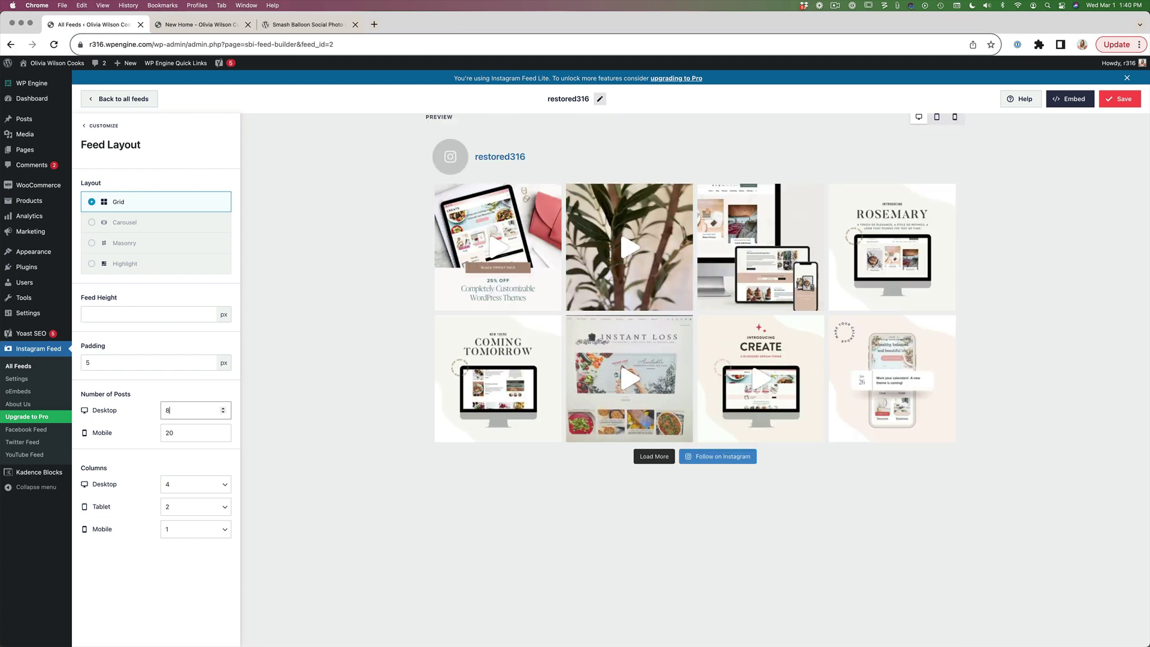
pyautogui.doubleClick(177, 433)
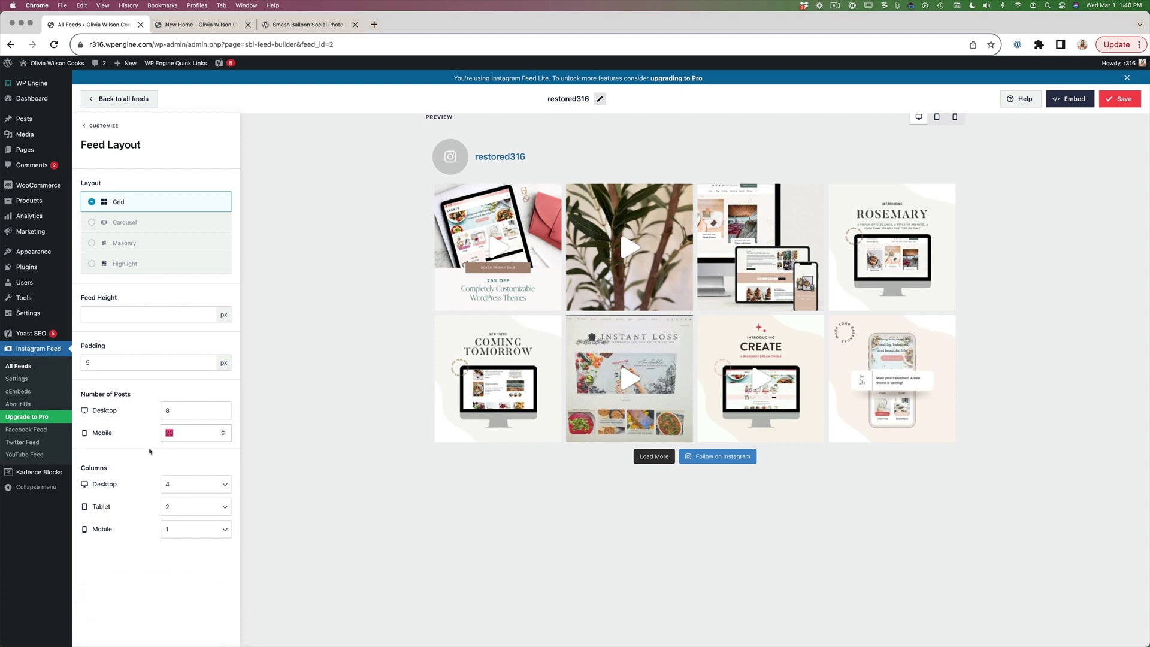
pyautogui.write('4')
# - Set the feed layout's columns to 8 on desktop and 4 on tablet, then return to the customization options
pyautogui.click(205, 486)
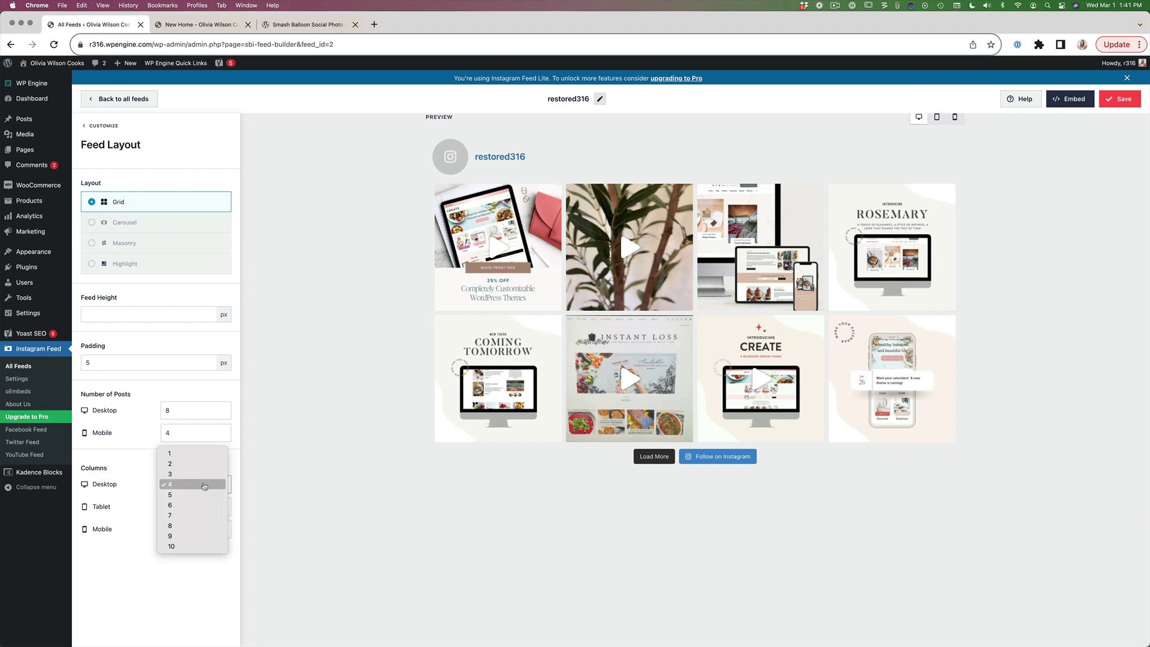
pyautogui.click(200, 525)
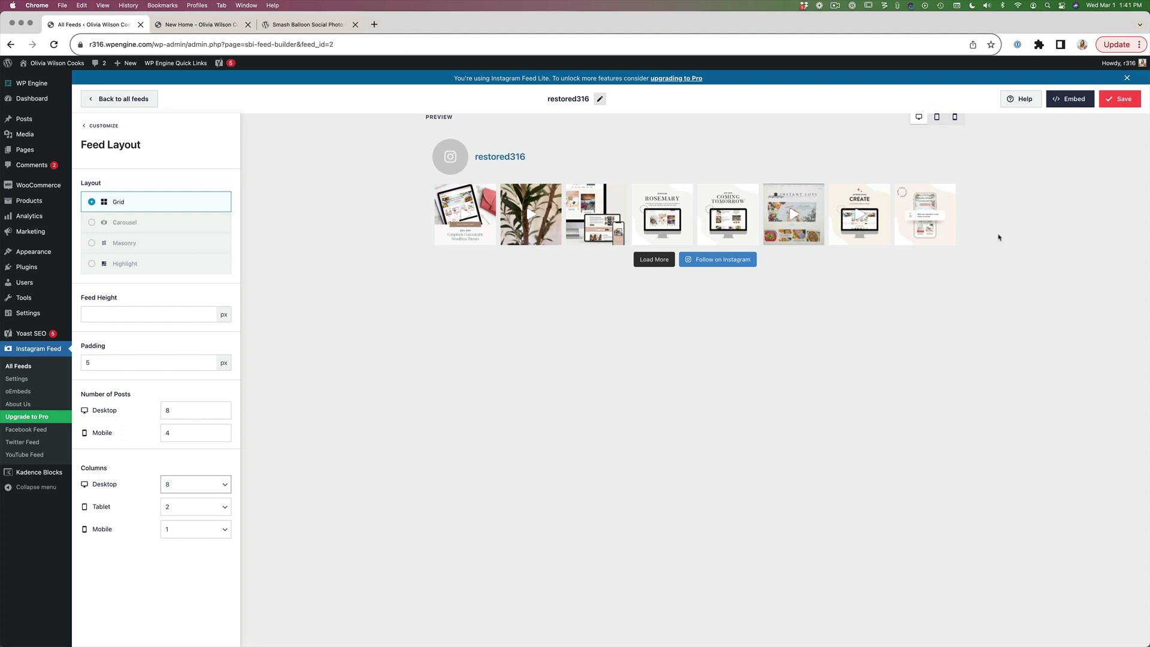
pyautogui.click(178, 508)
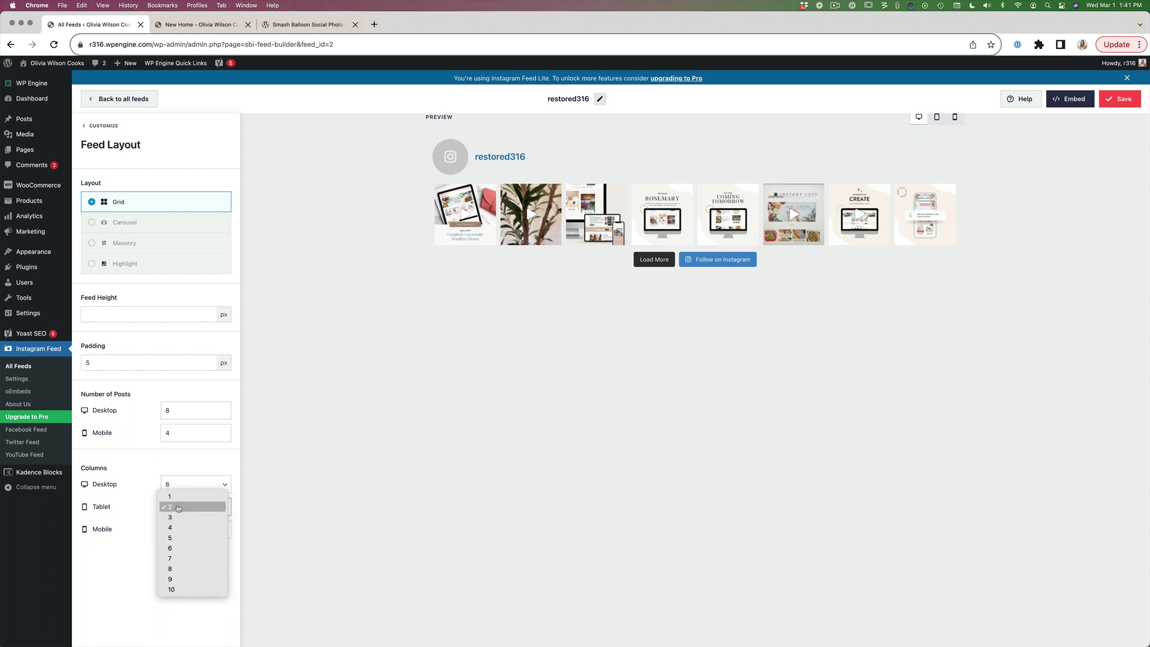
pyautogui.click(180, 529)
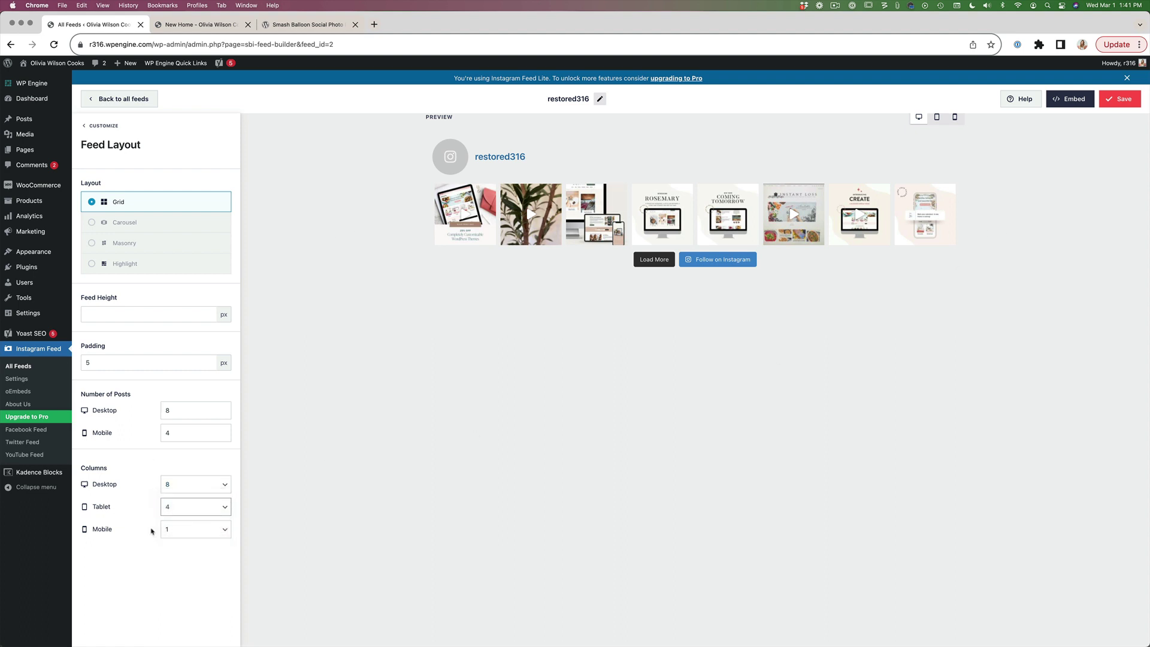
pyautogui.click(195, 531)
pyautogui.click(117, 127)
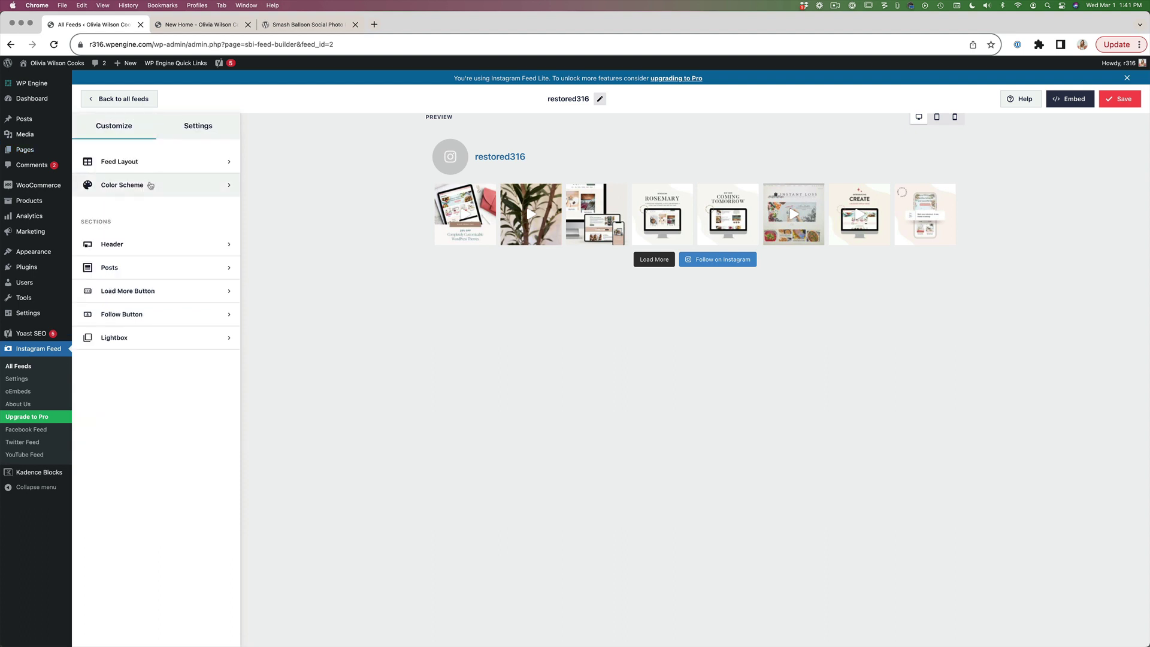
# - Turn off the feed's header and return to the customization options
pyautogui.click(125, 244)
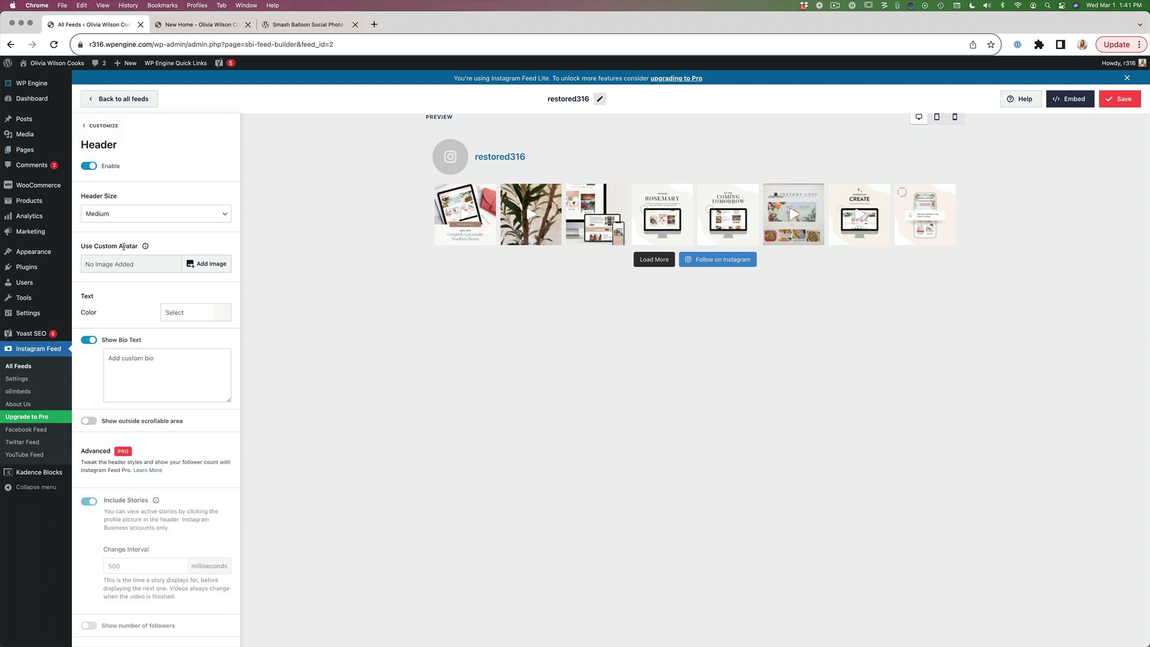
pyautogui.click(89, 167)
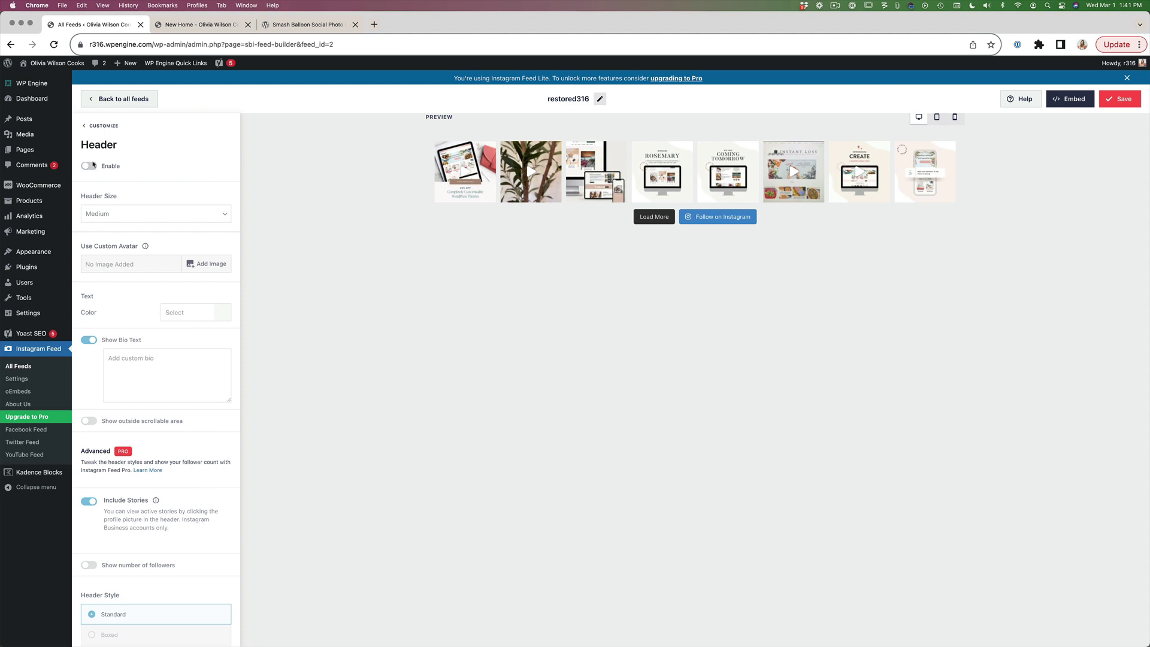
pyautogui.click(84, 126)
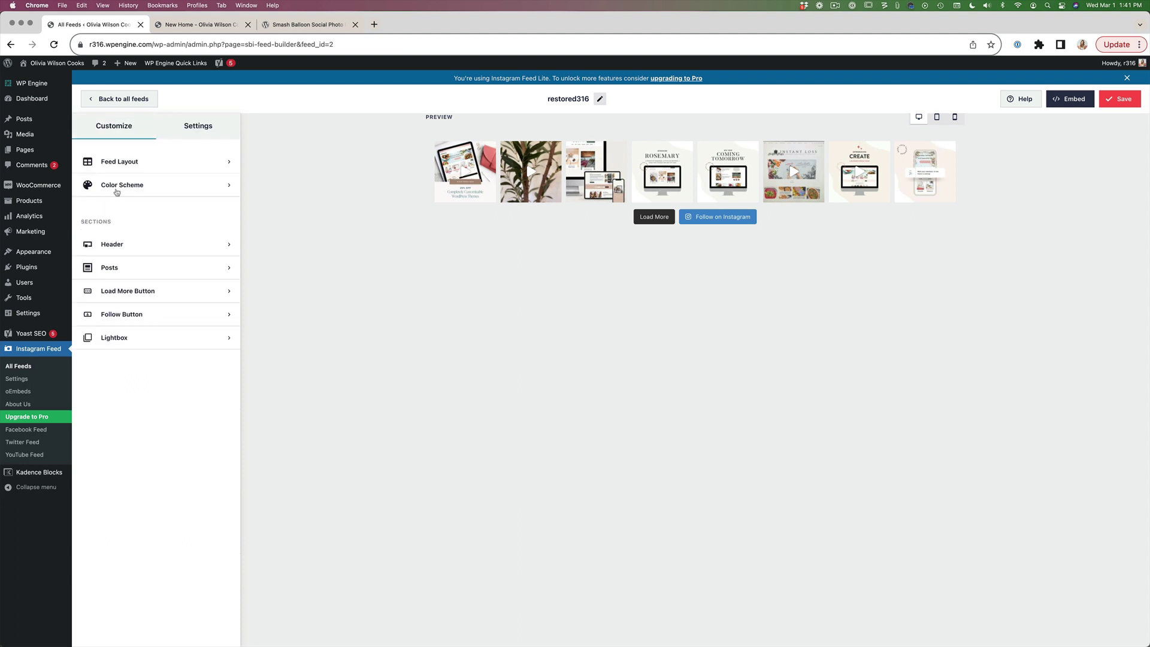
# - Disable both the Load More button and the Follow button of the feed
pyautogui.click(126, 291)
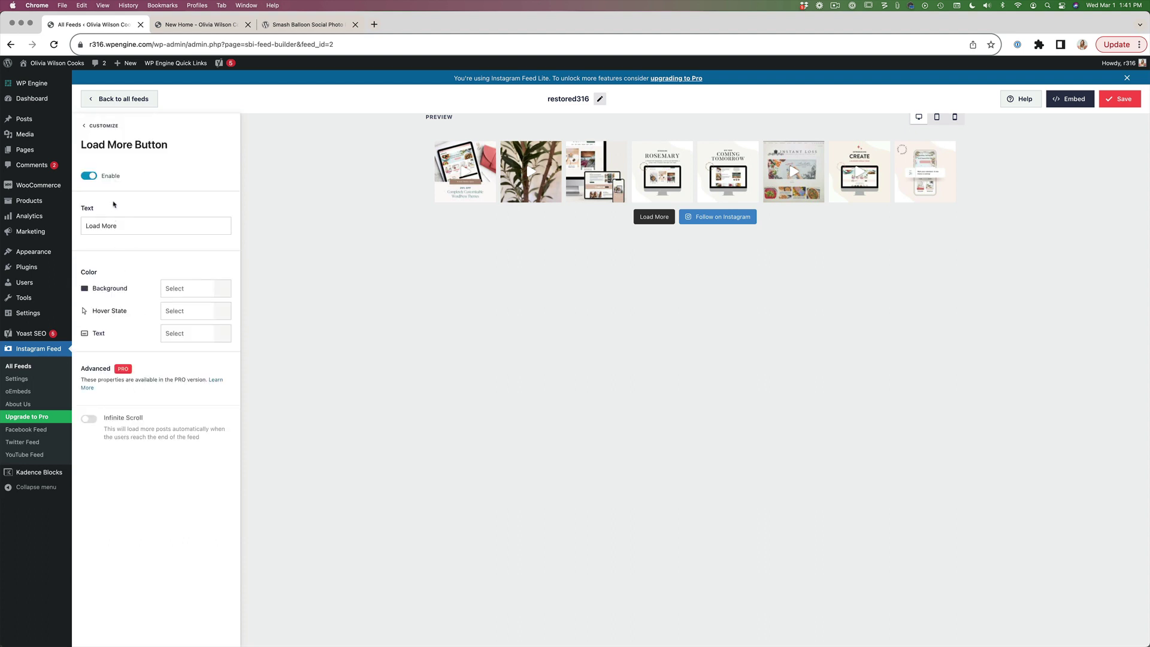
pyautogui.click(88, 176)
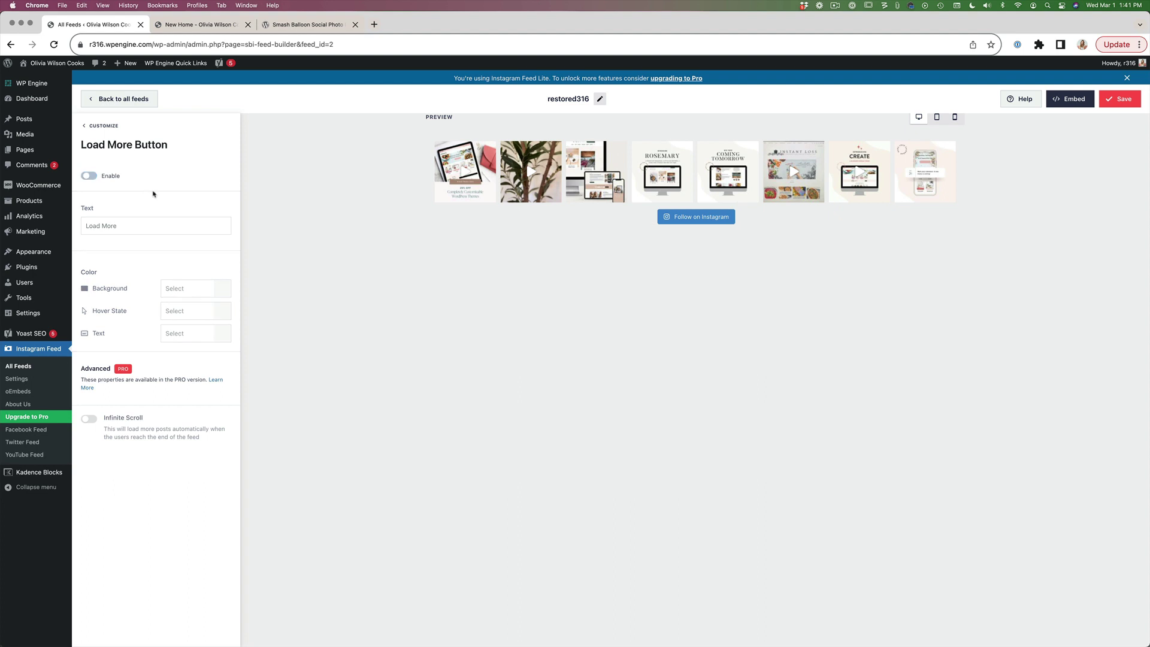
pyautogui.click(85, 127)
pyautogui.click(124, 314)
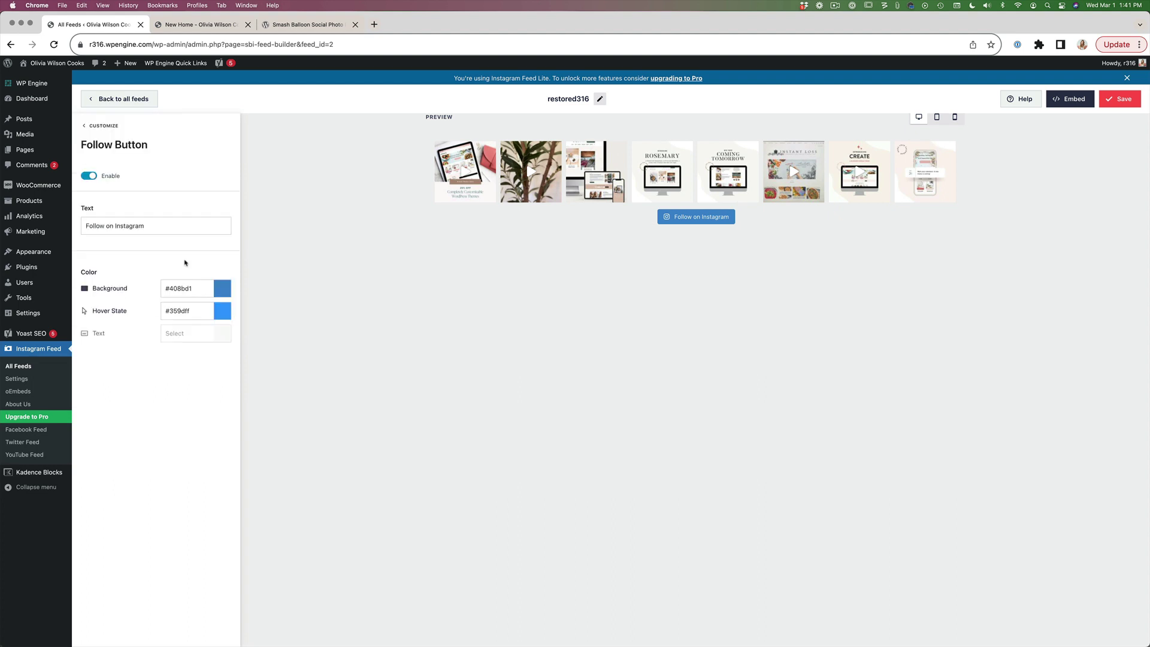
pyautogui.click(89, 176)
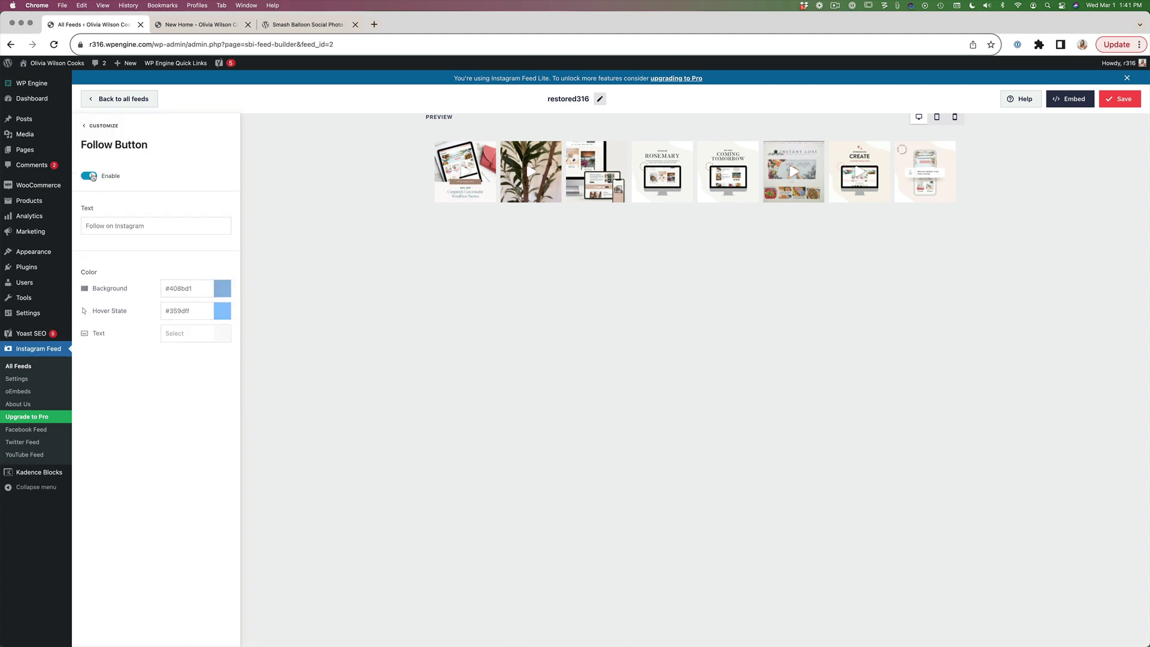
pyautogui.click(85, 126)
pyautogui.click(129, 339)
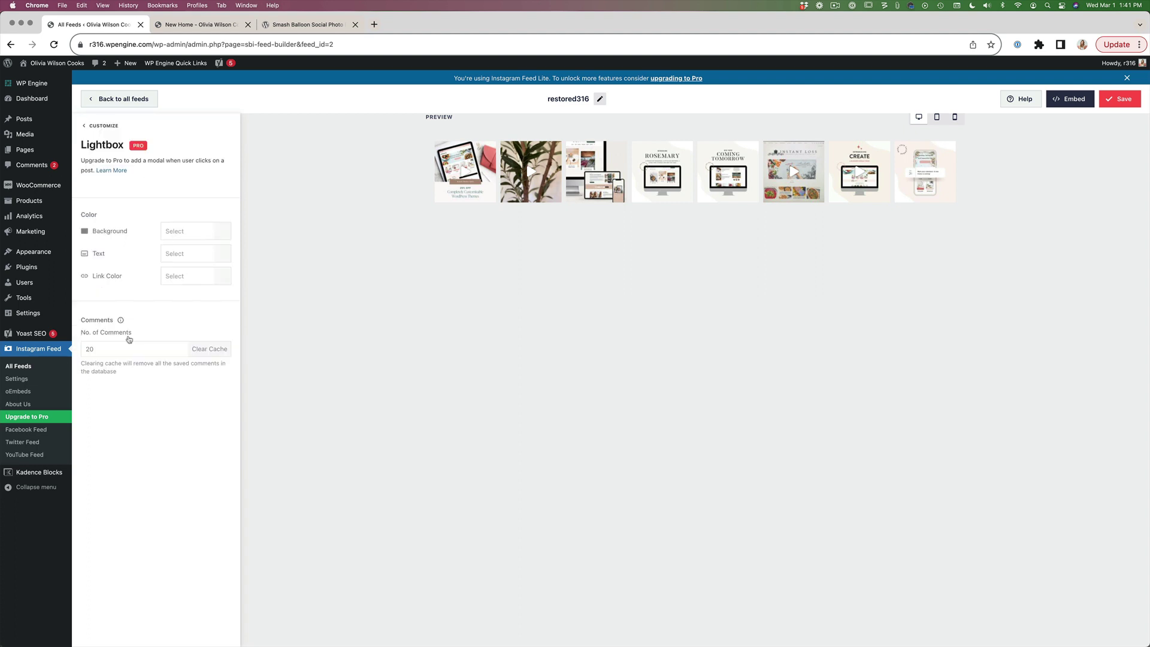
pyautogui.click(84, 127)
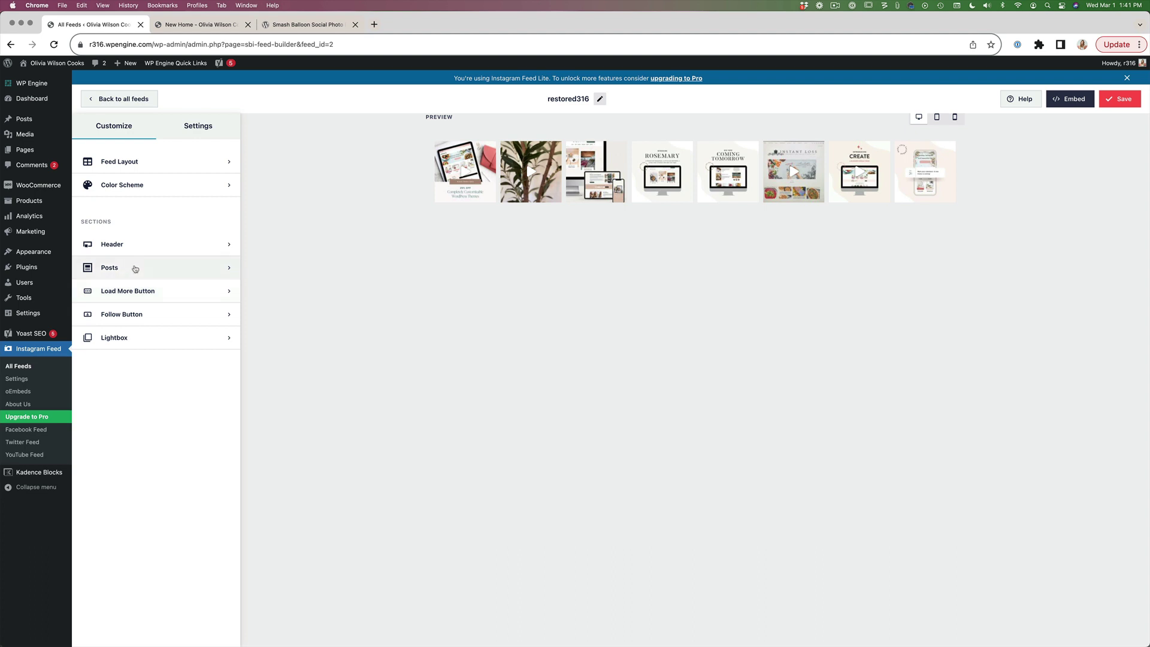
# - Review the Images and Videos options for the feed's posts, return to the customization options, and save the feed
pyautogui.click(133, 267)
pyautogui.click(168, 183)
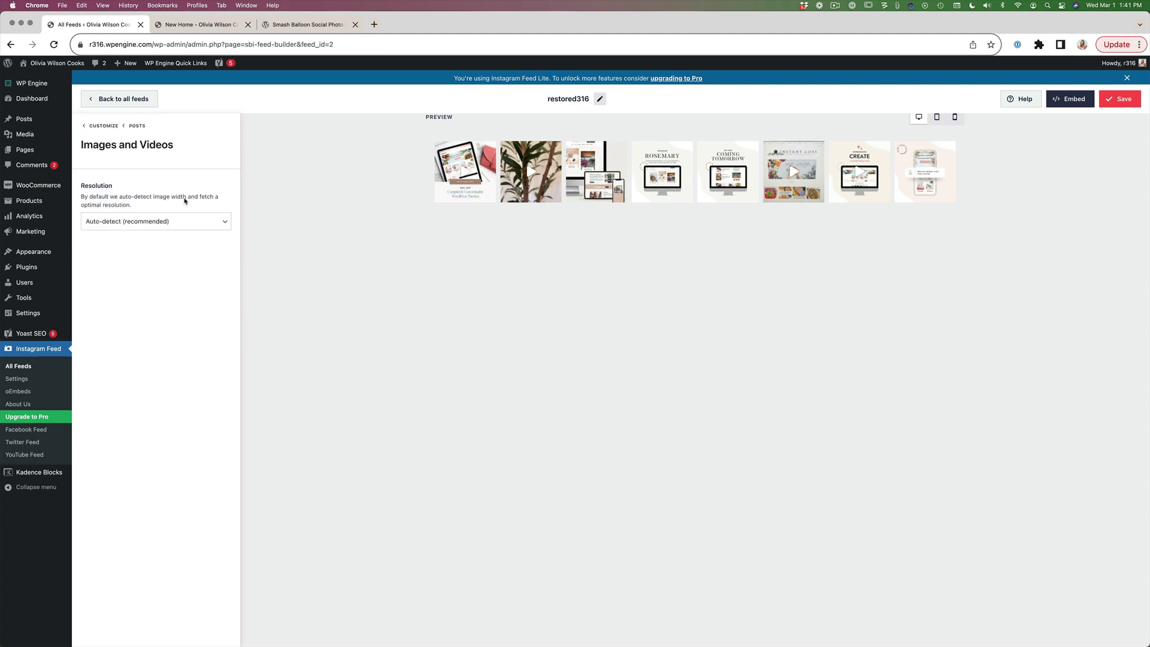
pyautogui.click(87, 126)
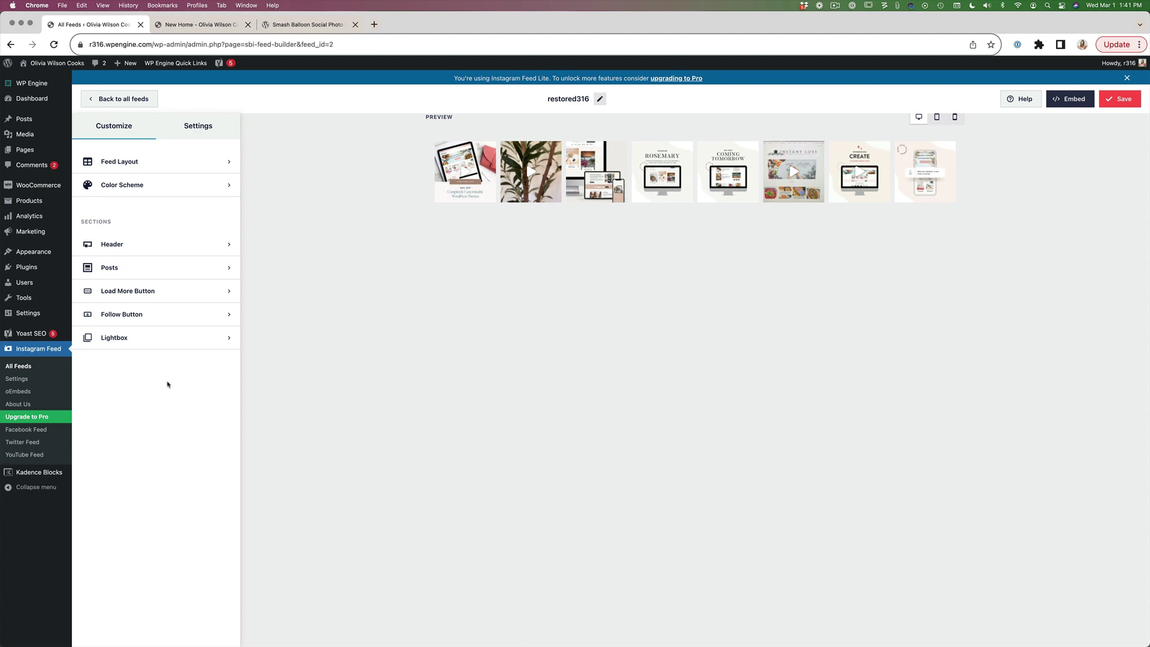
pyautogui.click(1121, 101)
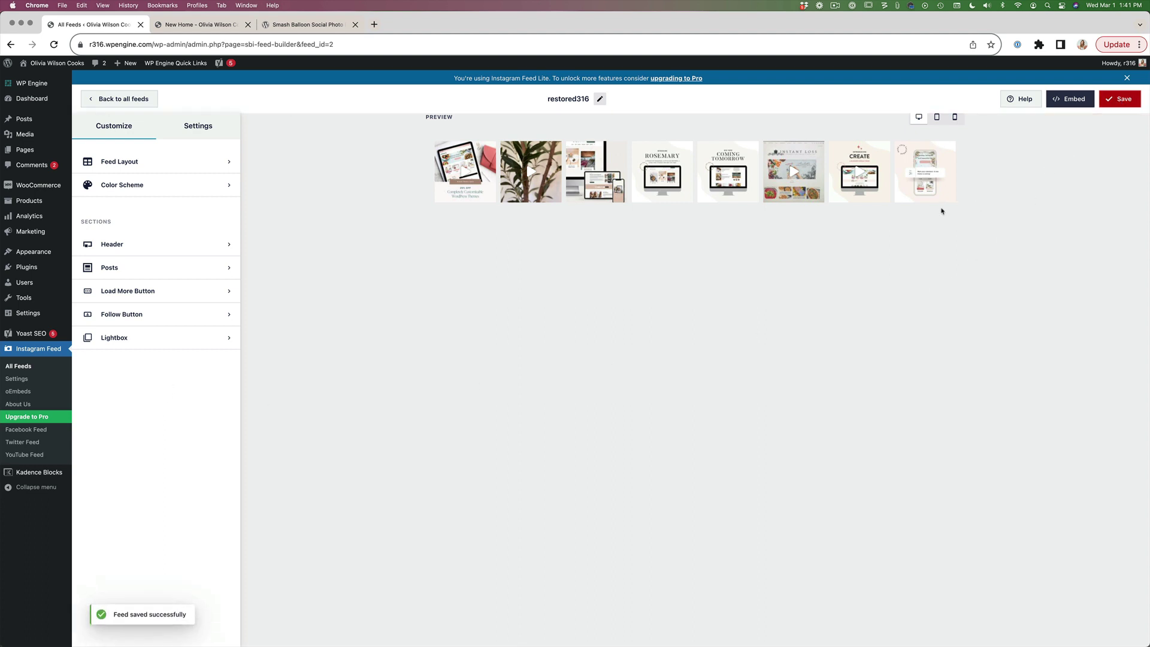
# - Open the embed options for the restored316 feed, copy its shortcode, and close the dialog
pyautogui.click(1071, 99)
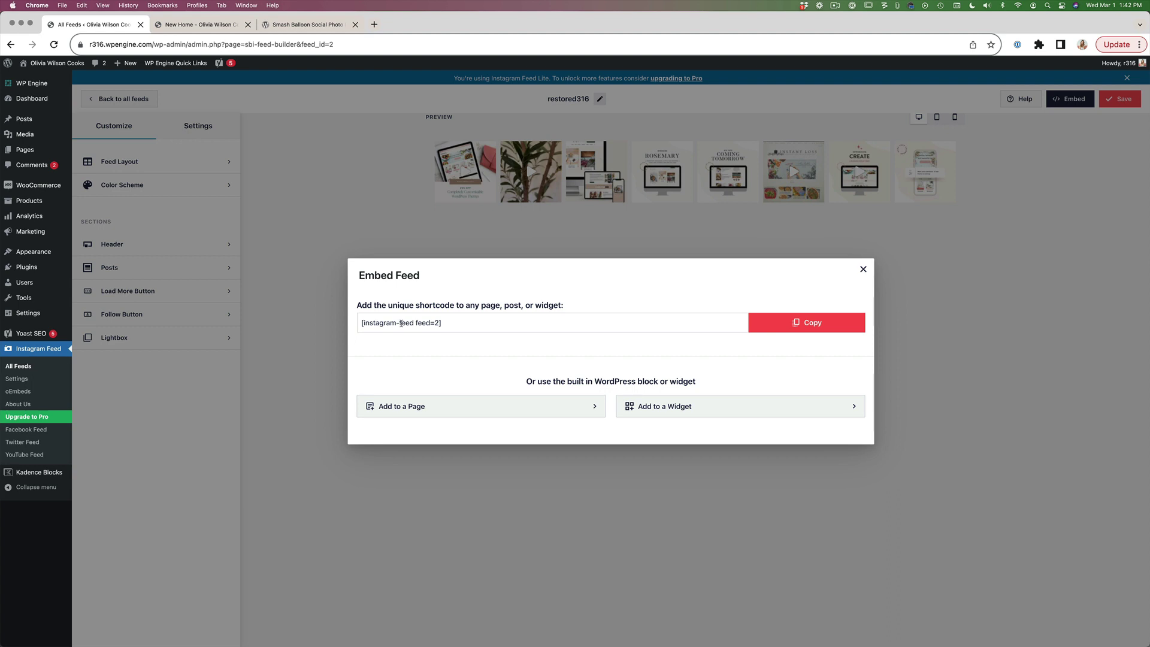
pyautogui.click(807, 322)
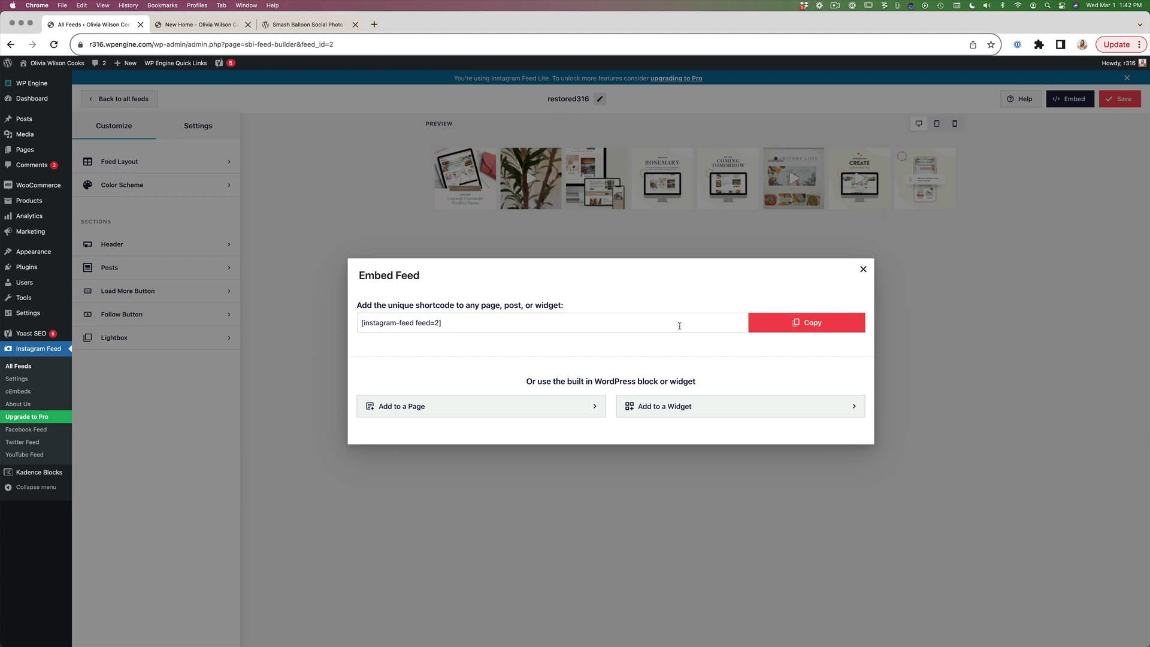
pyautogui.click(816, 325)
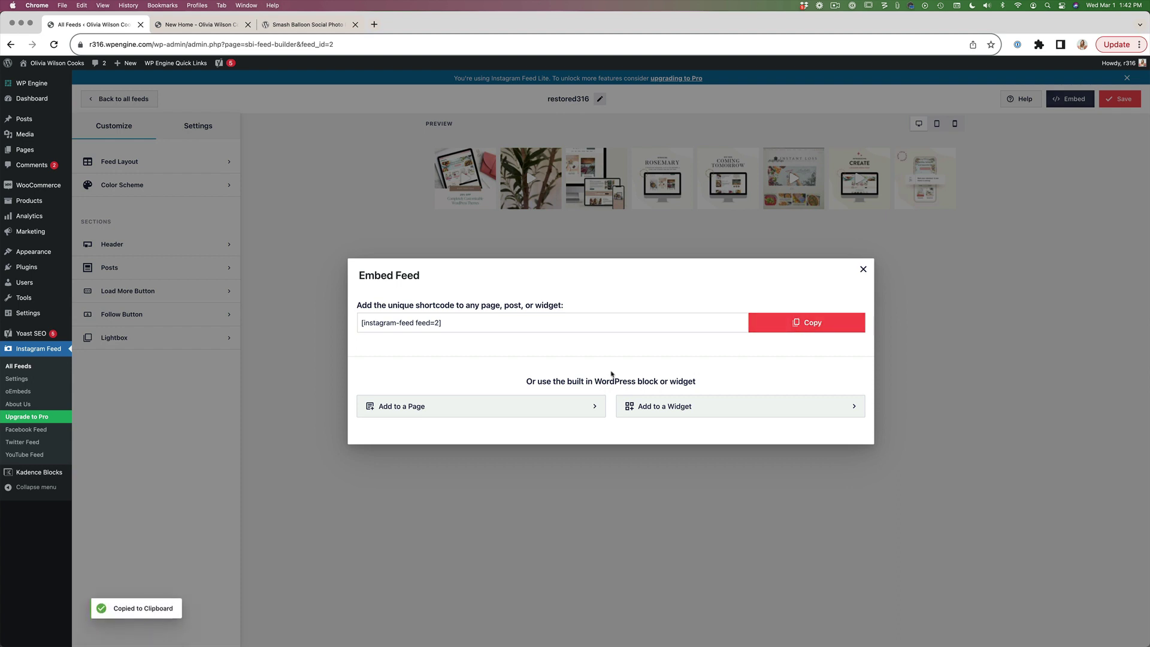
pyautogui.click(864, 269)
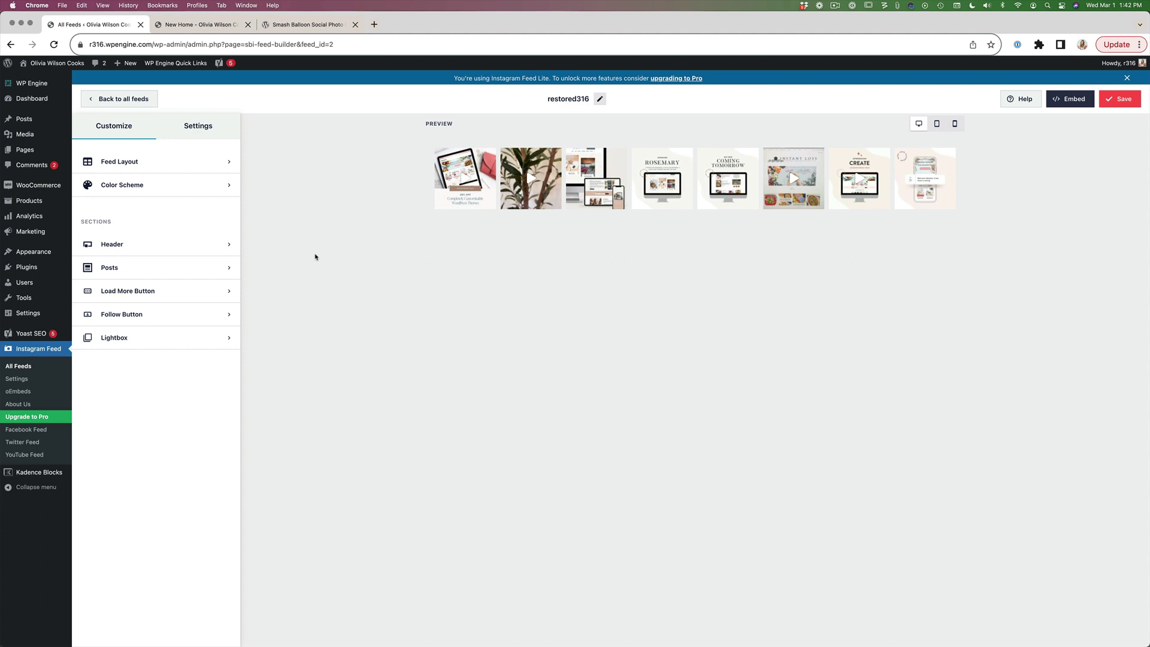
# - Open the theme customizer's Footer section and examine the footer's widget layout
pyautogui.moveTo(45, 254)
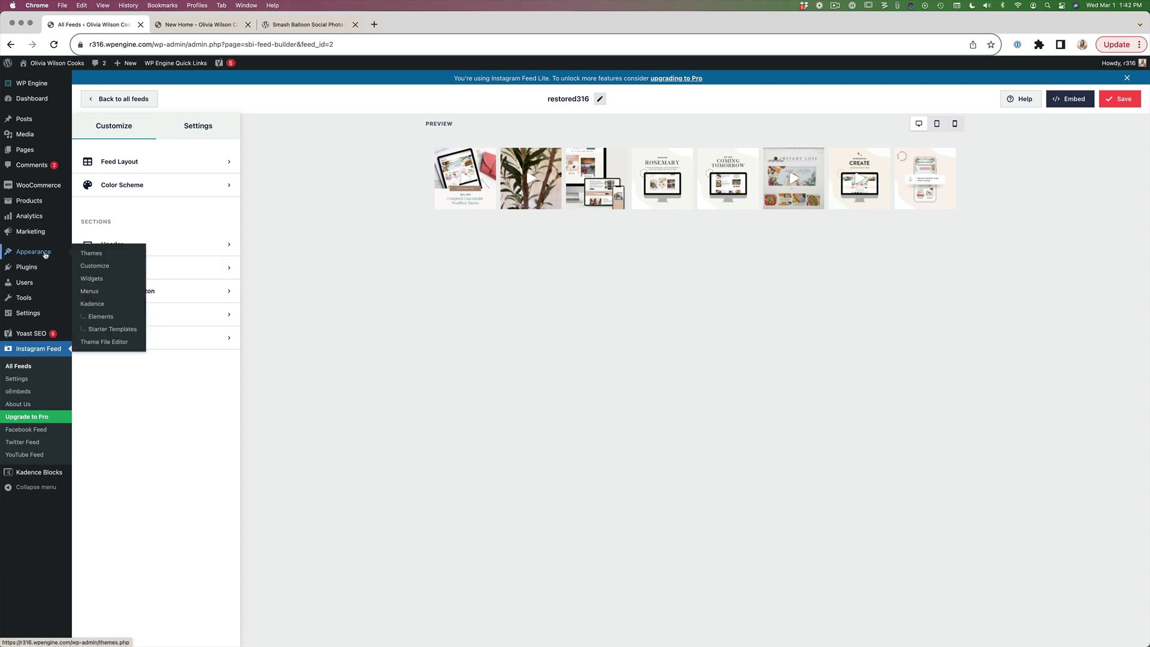
pyautogui.click(95, 266)
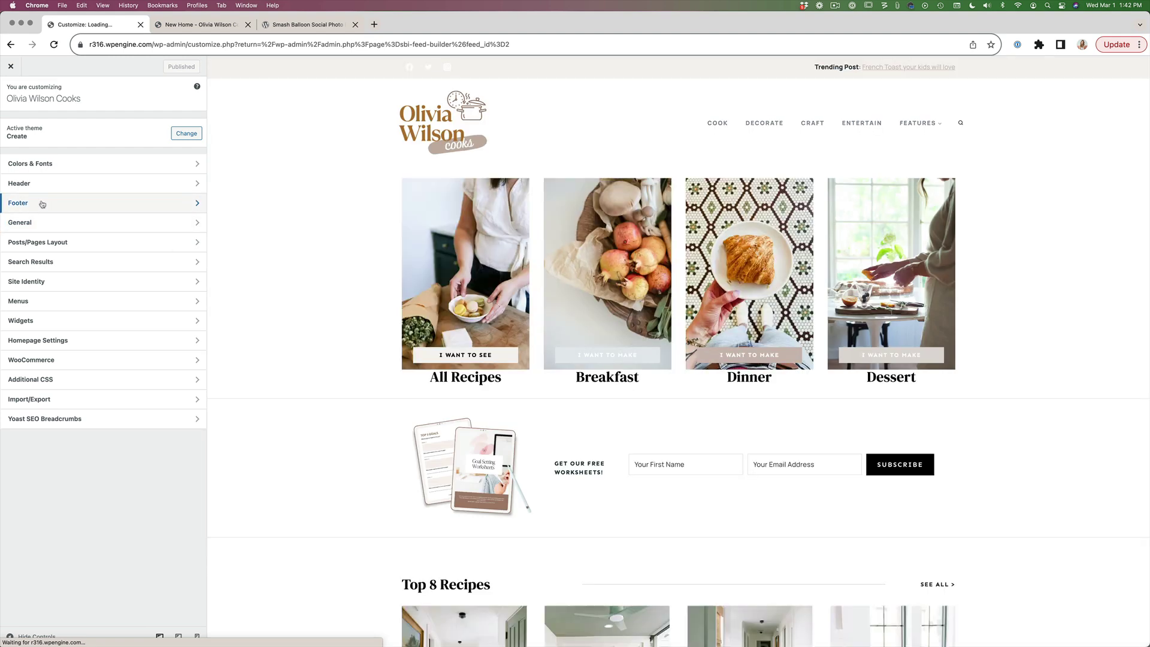
pyautogui.click(51, 199)
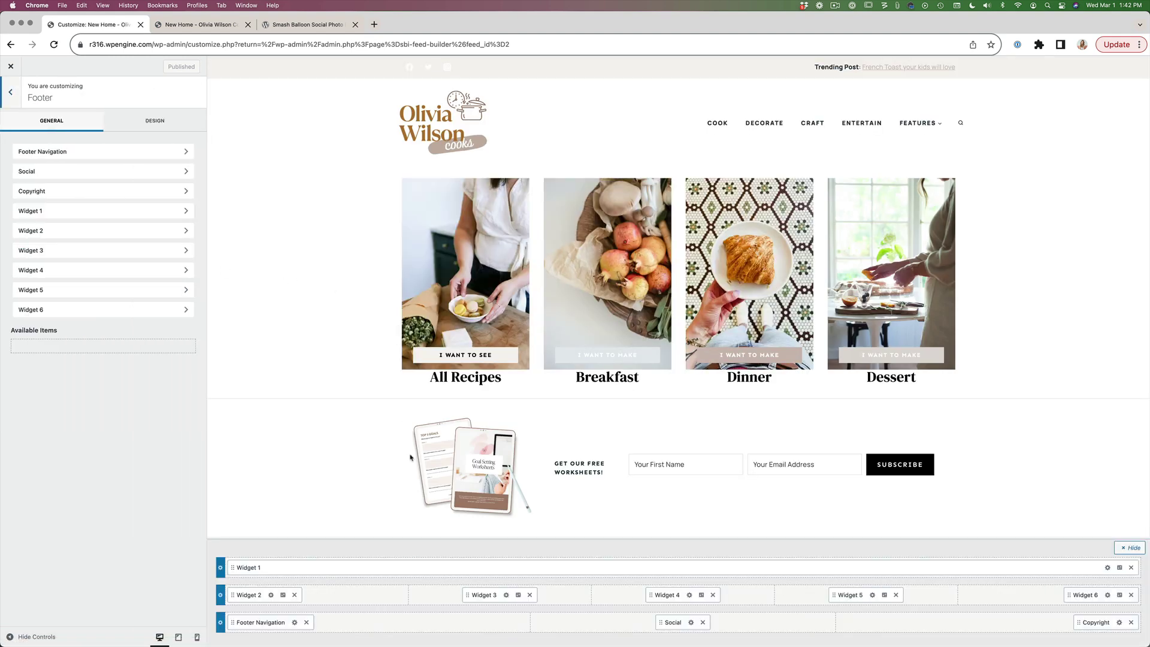
pyautogui.scroll(-20, 402, 410)
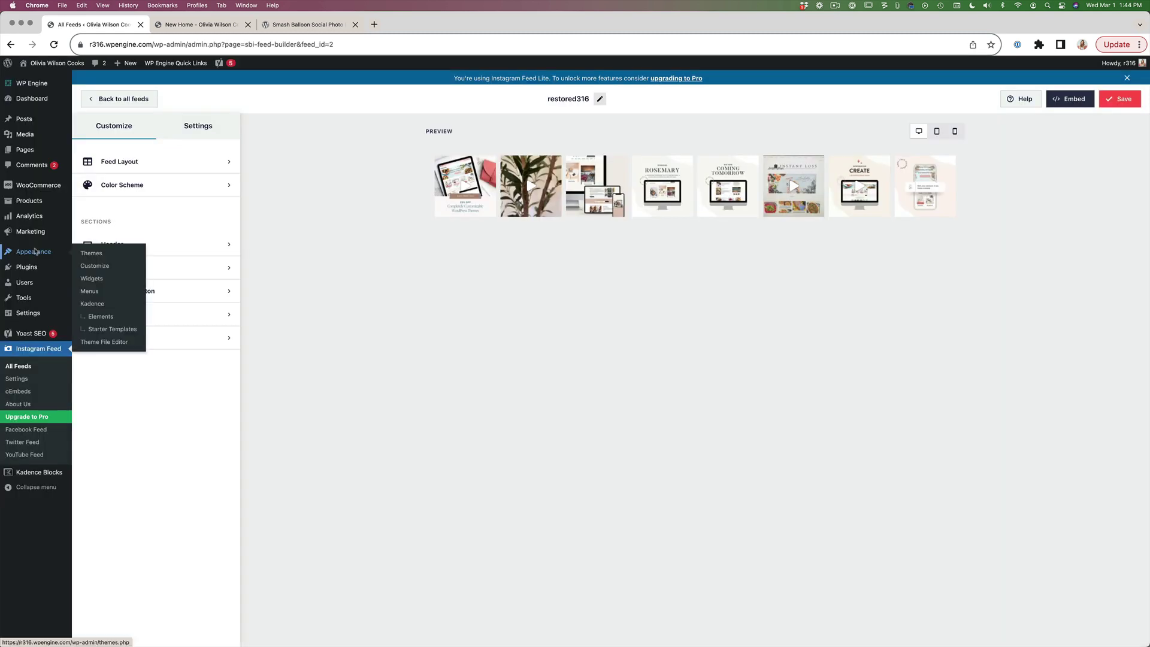
# - Open the site's Widgets screen, collapse Sidebar 1, and expand the Footer 1 widget area
pyautogui.click(91, 280)
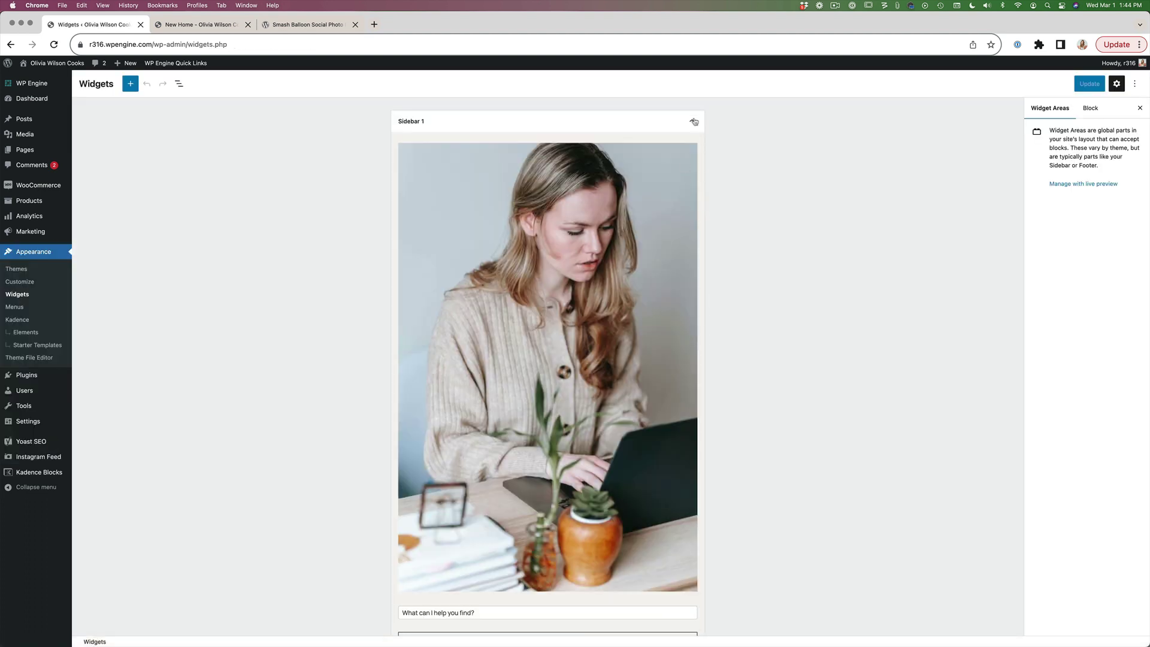
pyautogui.click(693, 121)
pyautogui.click(694, 193)
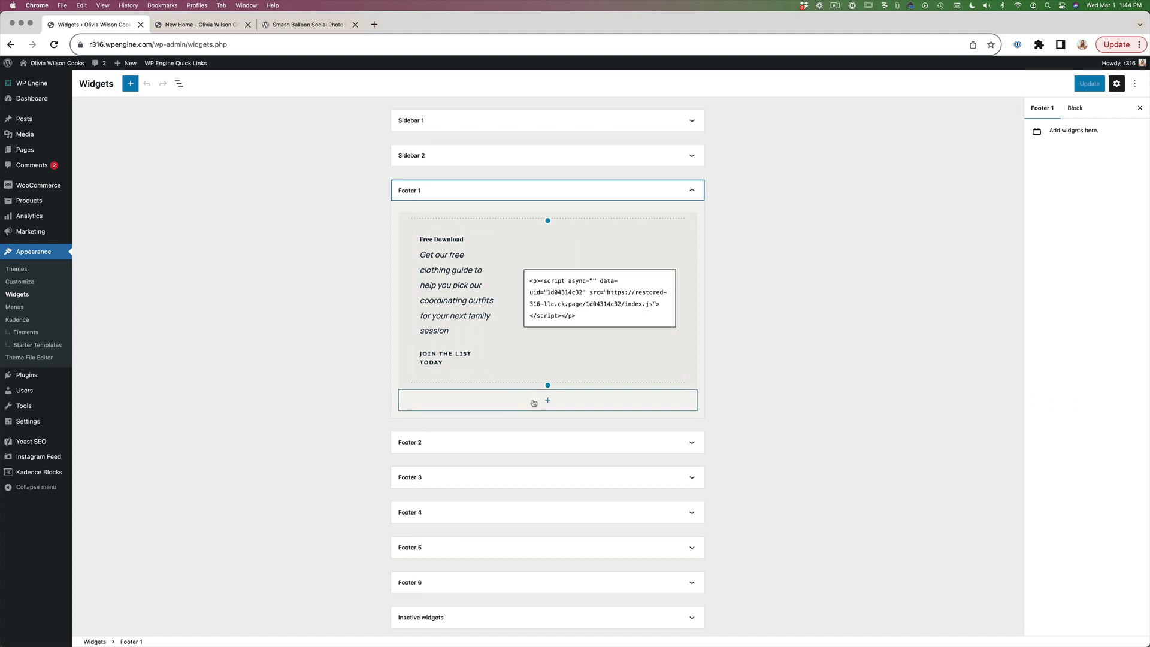
# - Add a Shortcode block to Footer 1 containing [instagram-feed feed=2]
pyautogui.click(548, 401)
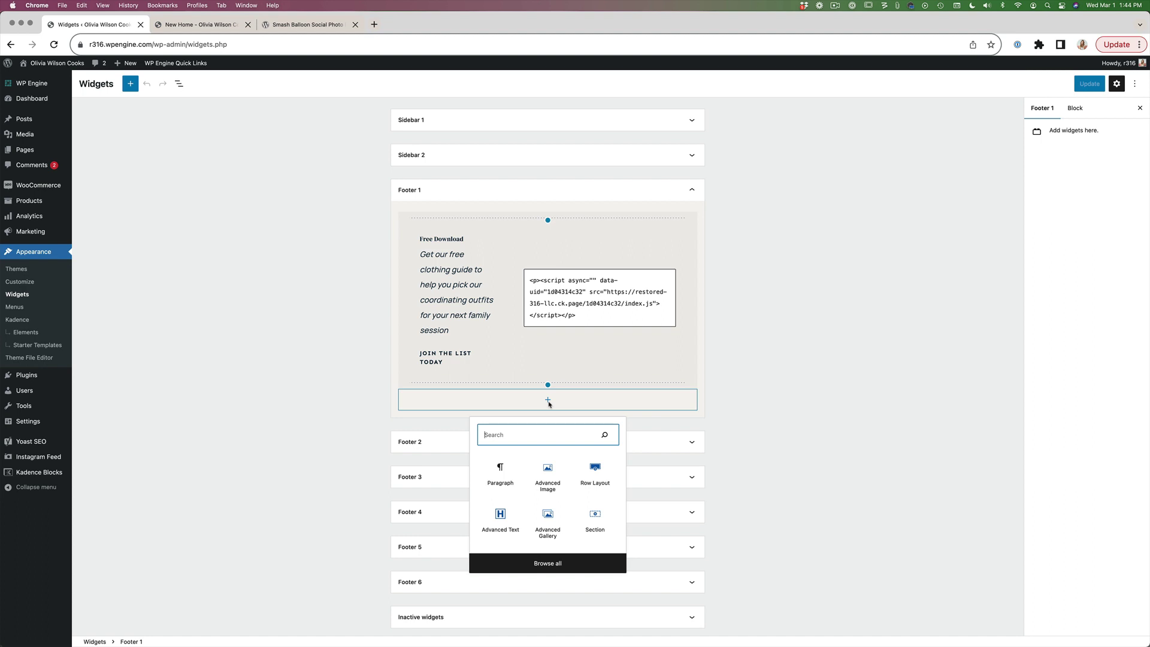
pyautogui.write('short')
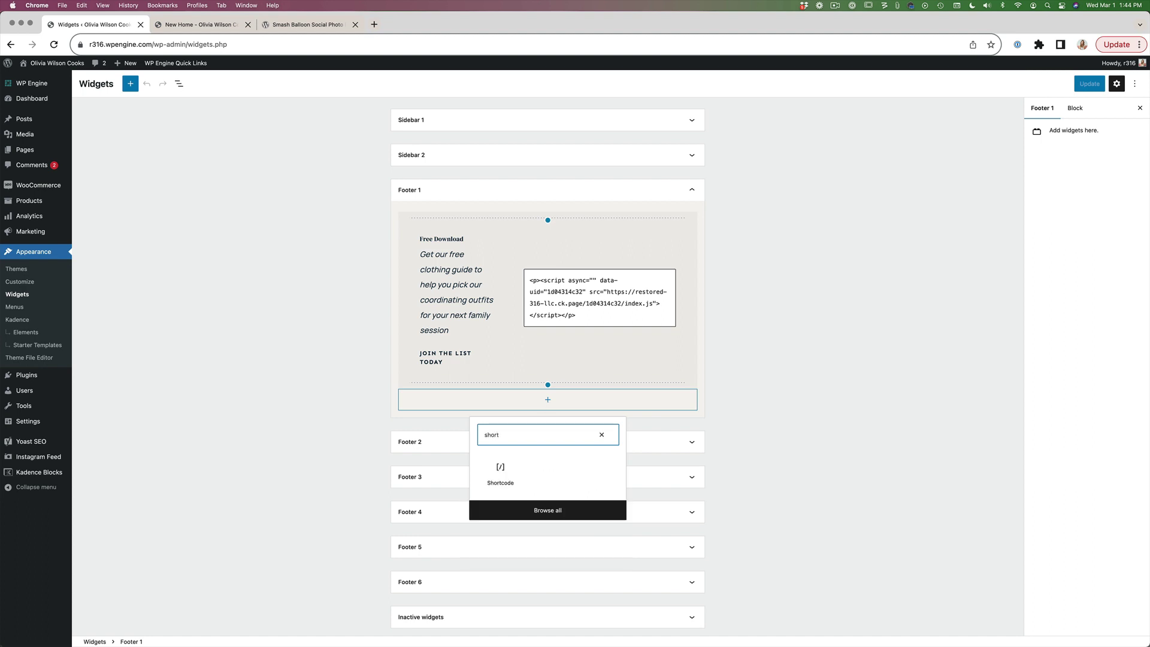
pyautogui.click(500, 472)
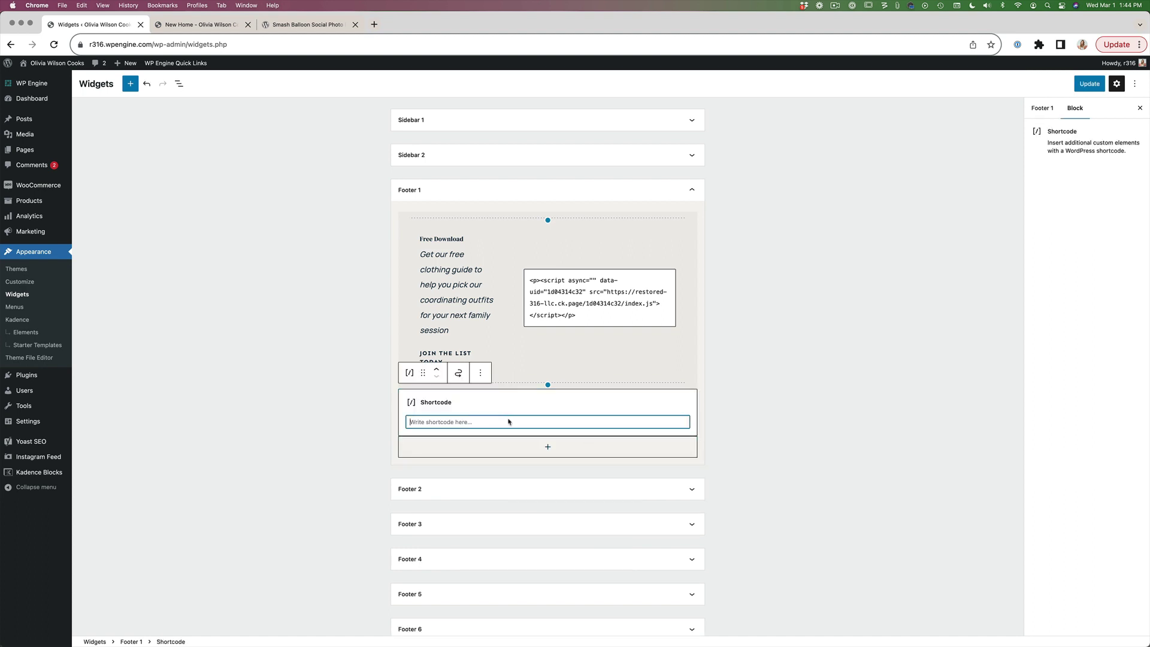
pyautogui.write('[instagram-feed feed=2]')
# - Move the Shortcode block above the Free Download content in Footer 1, then save the widgets and check the home page
pyautogui.click(437, 369)
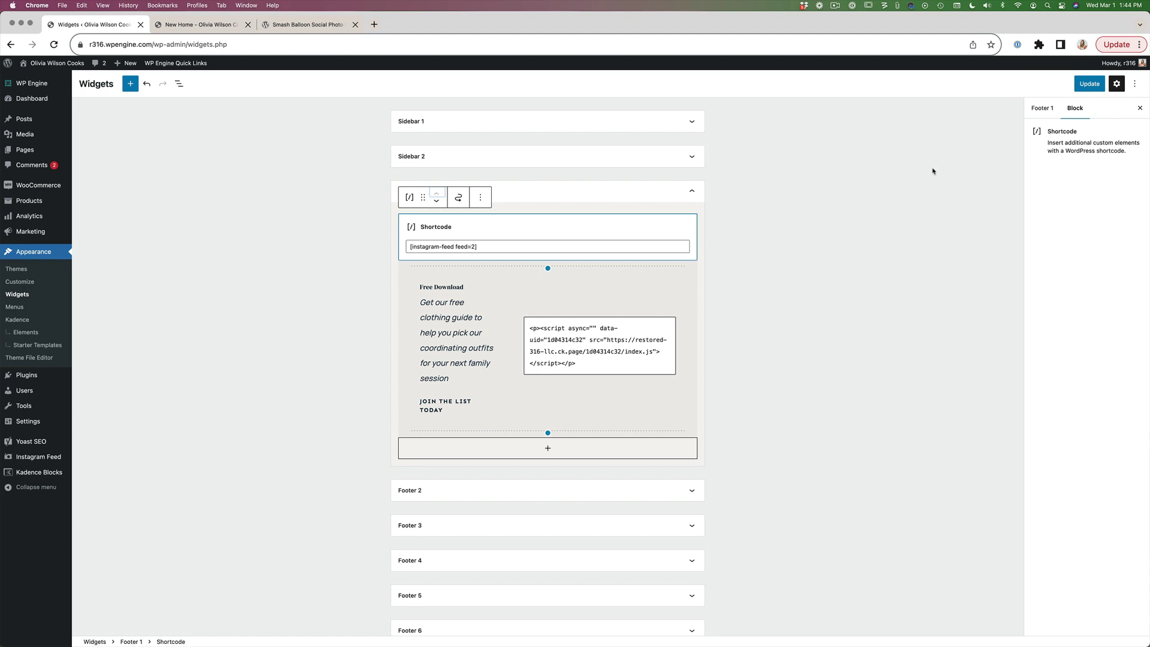
pyautogui.click(1086, 84)
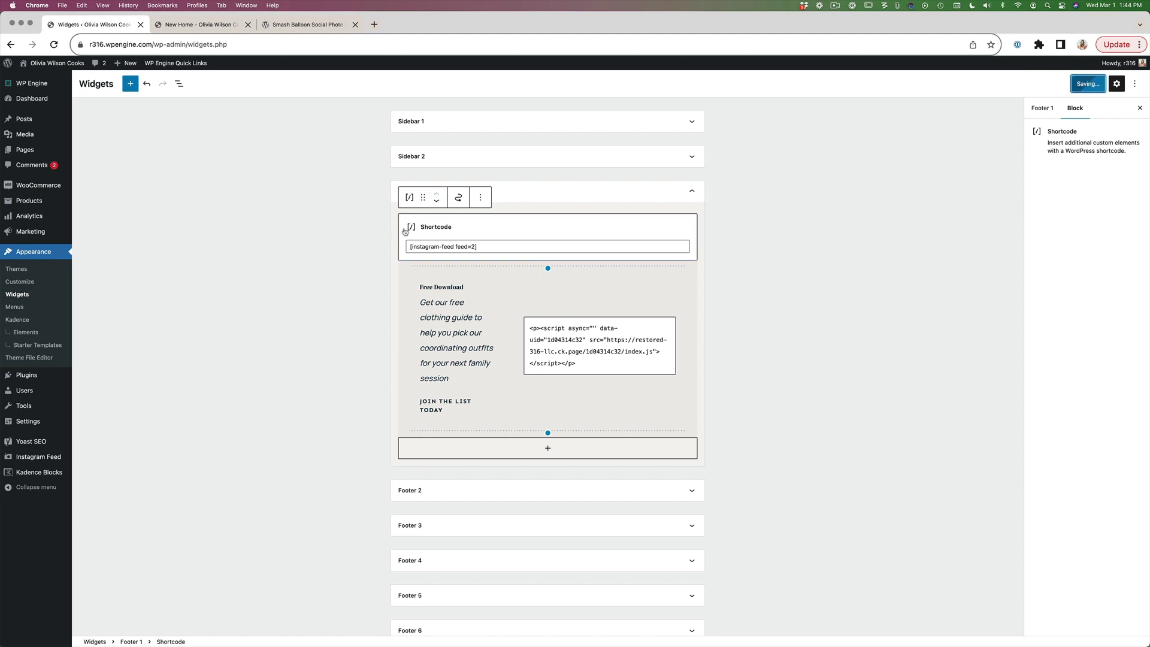
pyautogui.click(192, 25)
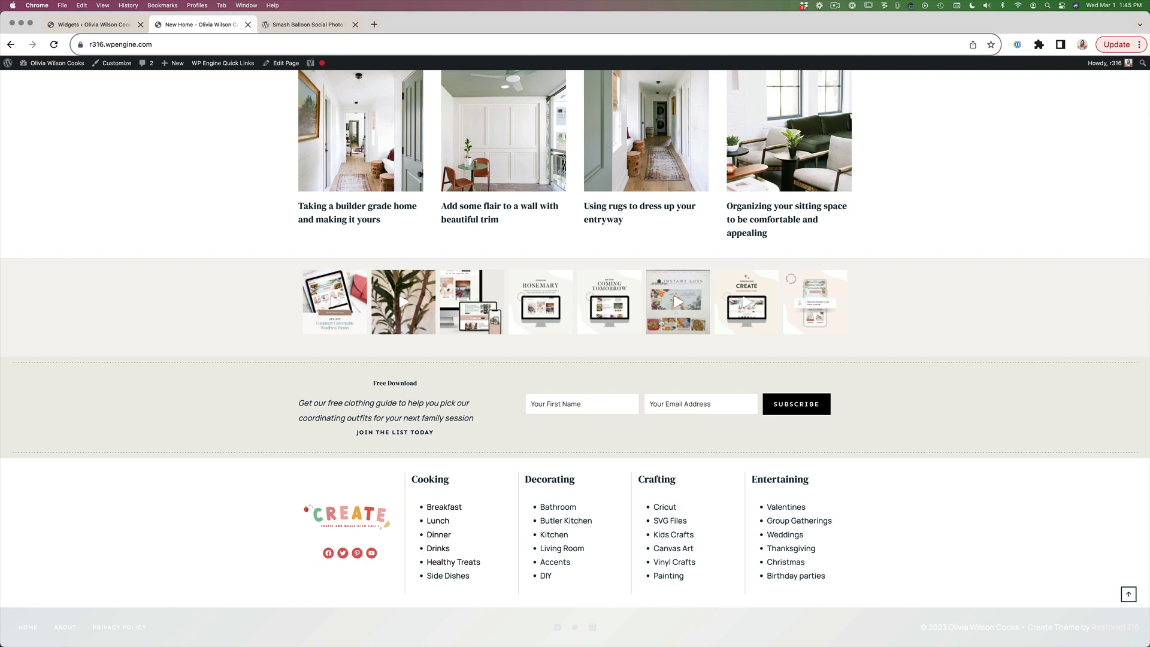
# - In the theme customizer, set the footer top row's container width to Fullwidth, with Column as the column direction
pyautogui.click(84, 25)
pyautogui.click(22, 285)
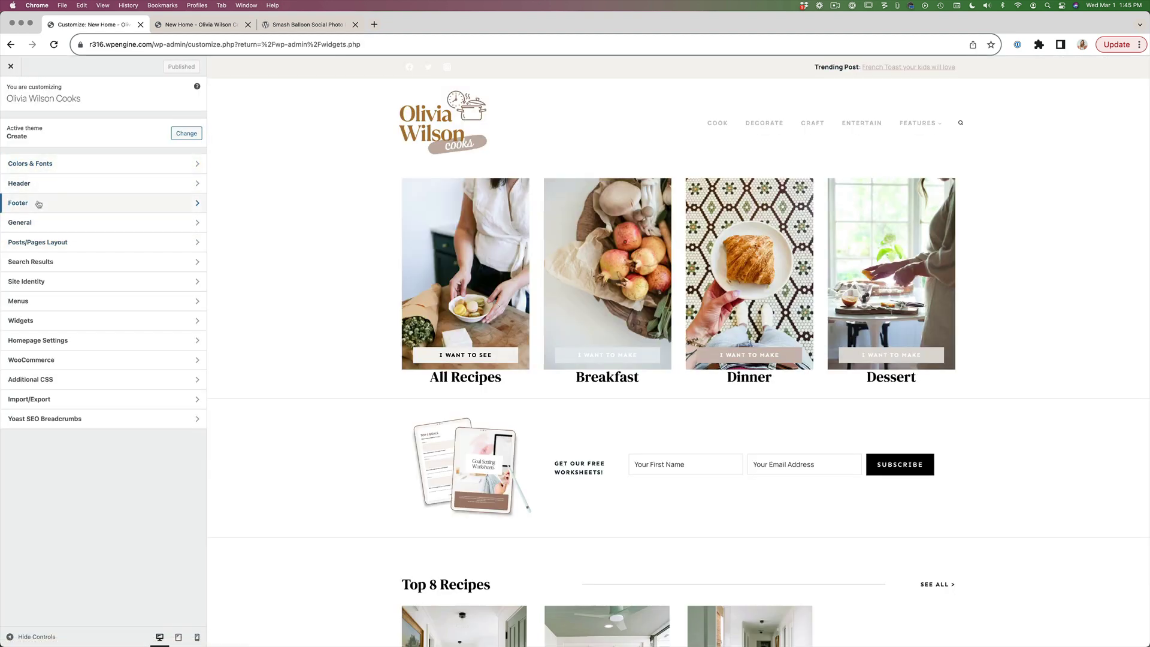
pyautogui.click(39, 204)
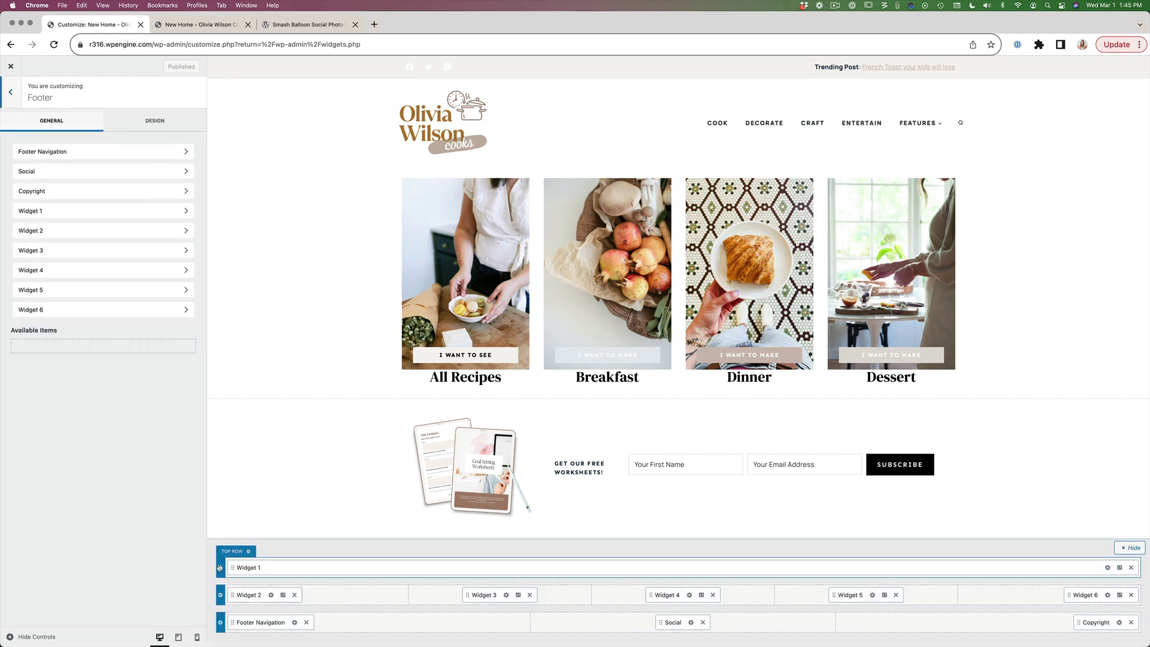
pyautogui.click(220, 568)
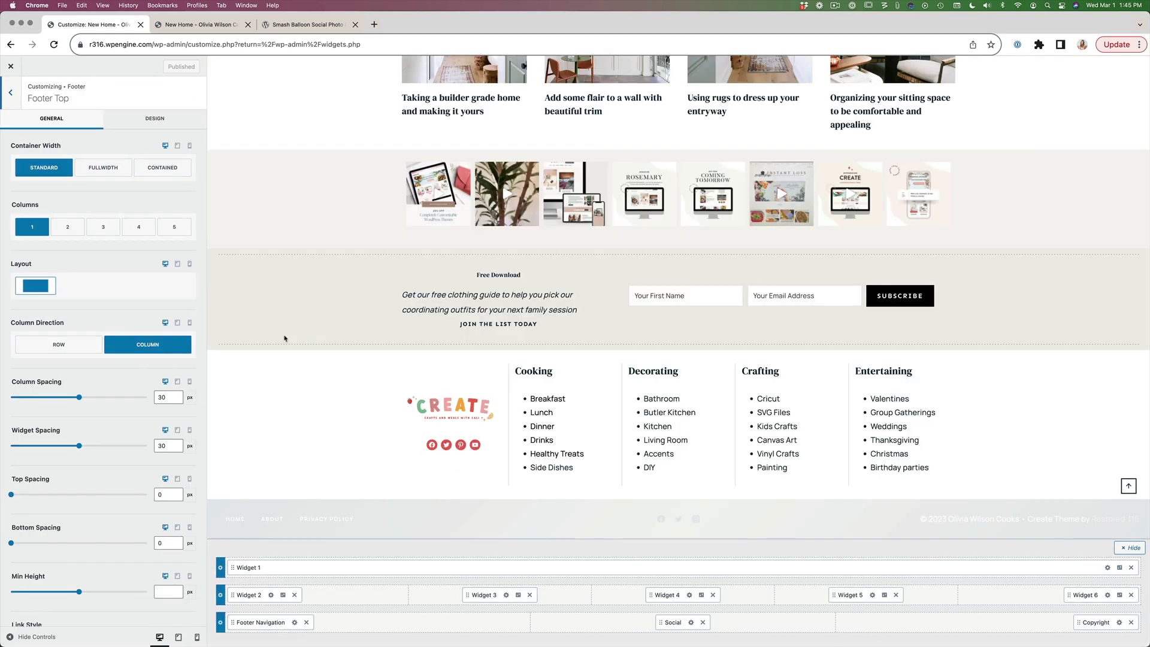
pyautogui.click(109, 169)
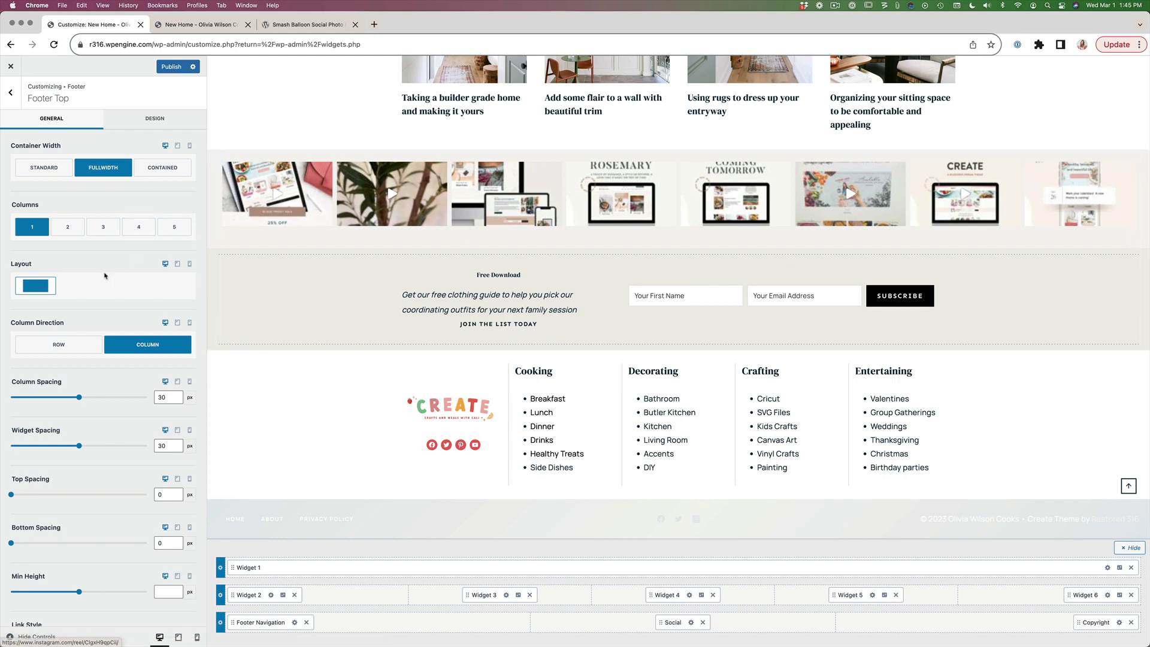
pyautogui.click(77, 345)
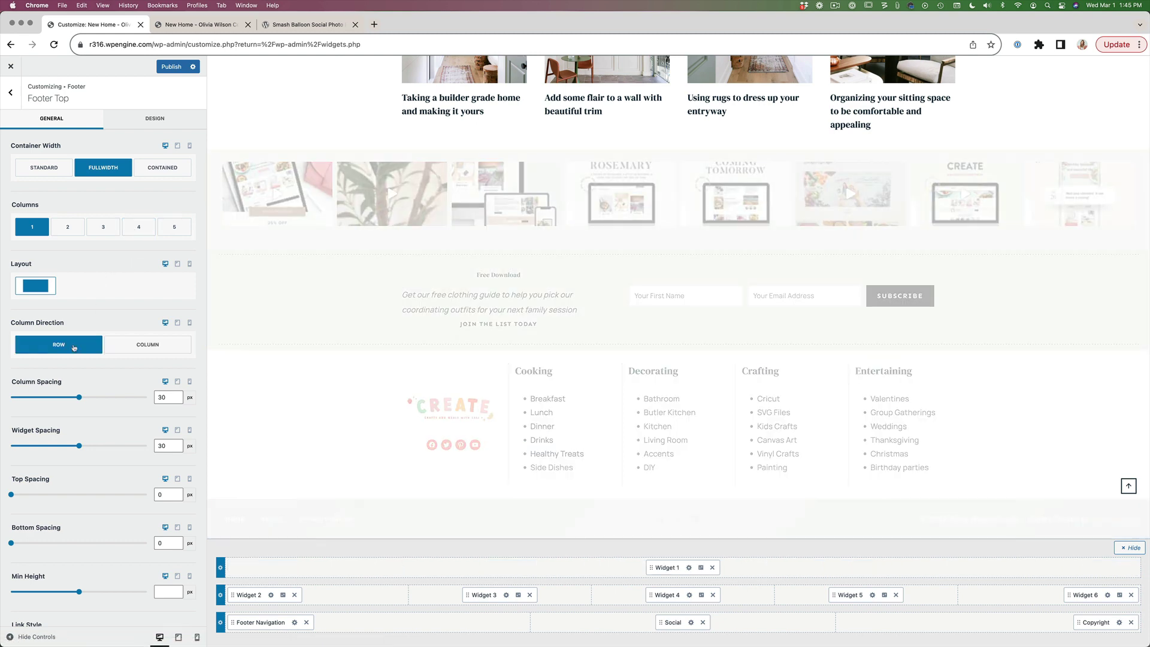
pyautogui.click(144, 347)
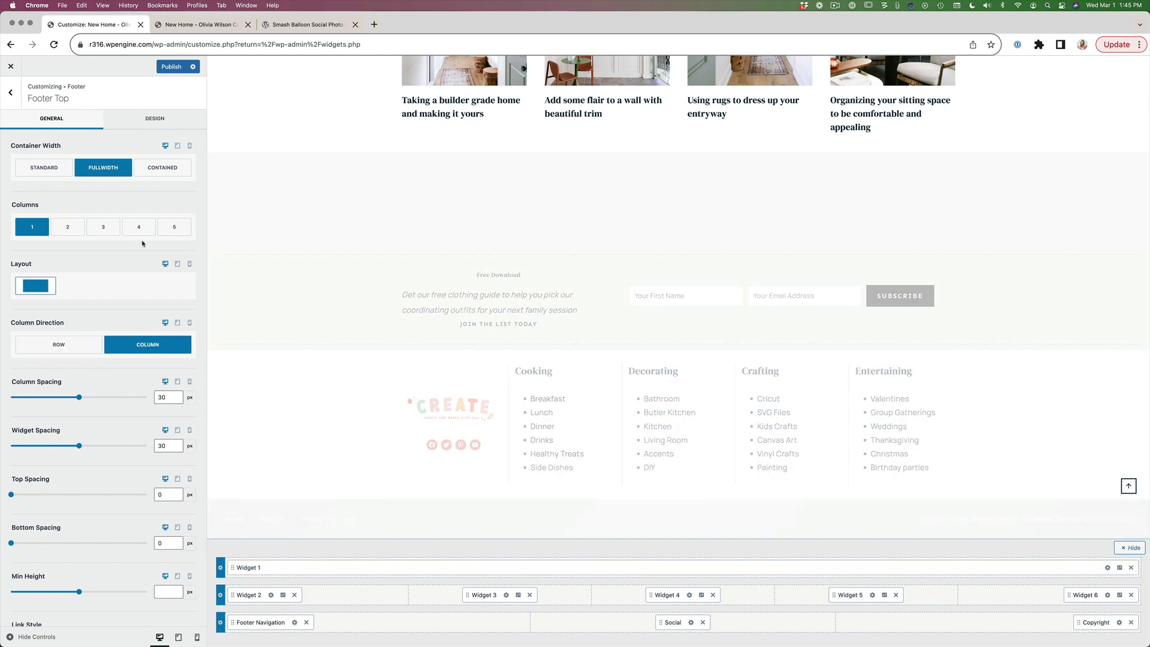
# - Set the footer top row's background color to white and publish the changes
pyautogui.click(151, 120)
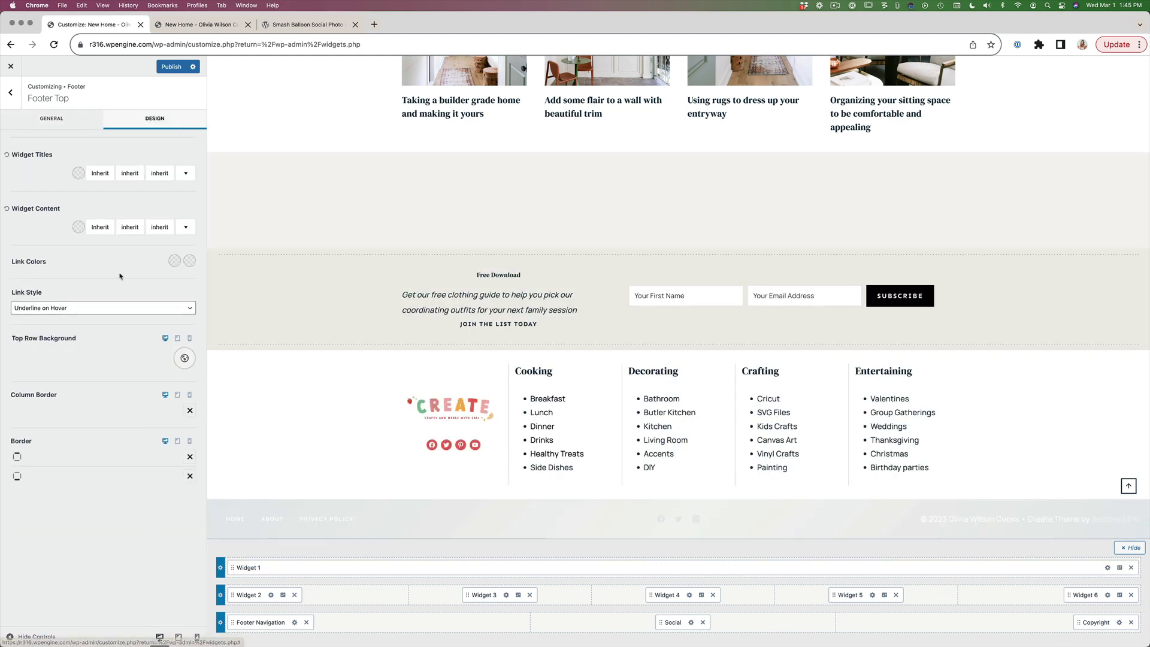
pyautogui.click(185, 359)
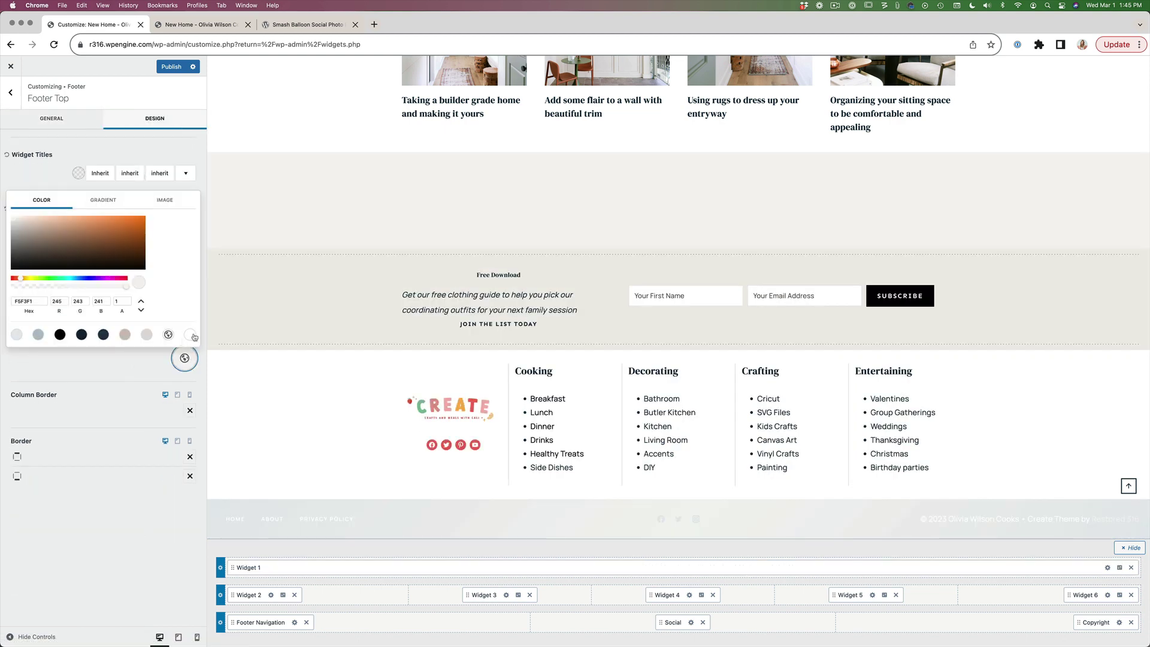
pyautogui.click(190, 334)
pyautogui.click(116, 369)
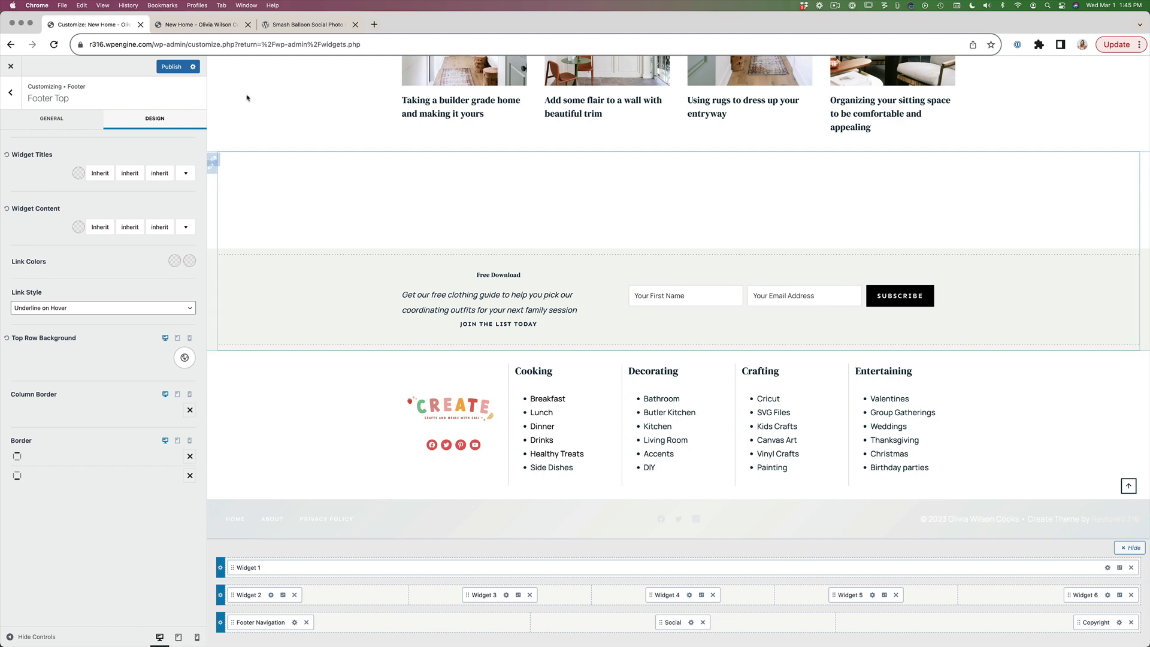
# - Reload the home page to check the full-width Instagram feed in the footer, and close the customizer
pyautogui.click(193, 28)
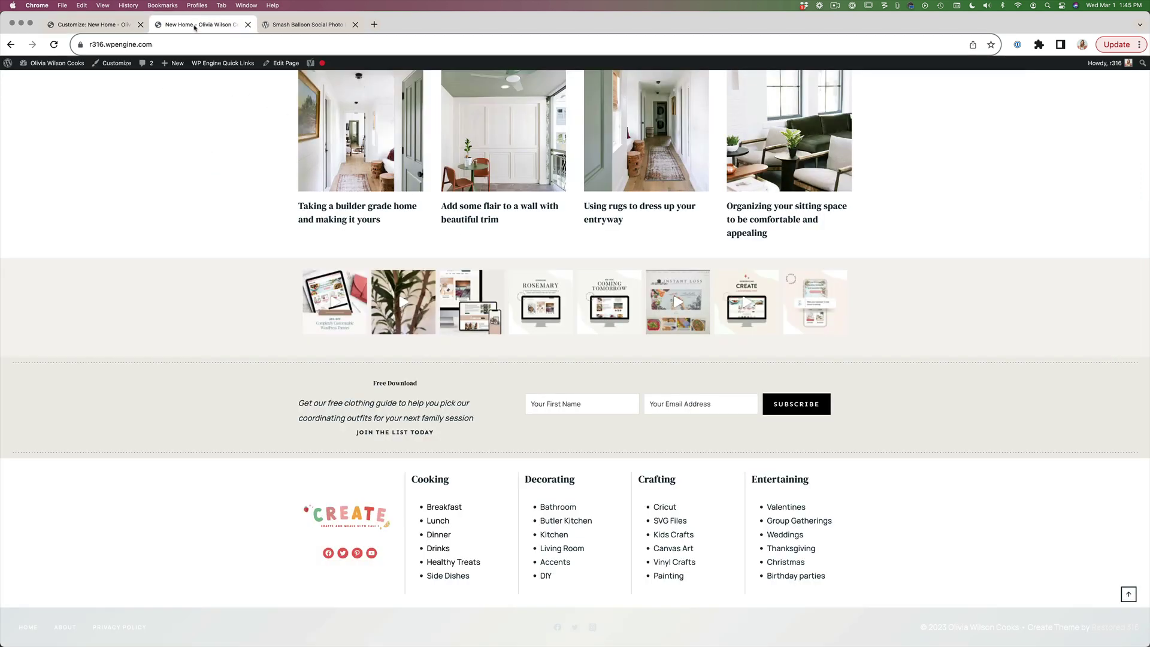
pyautogui.press('super+r')
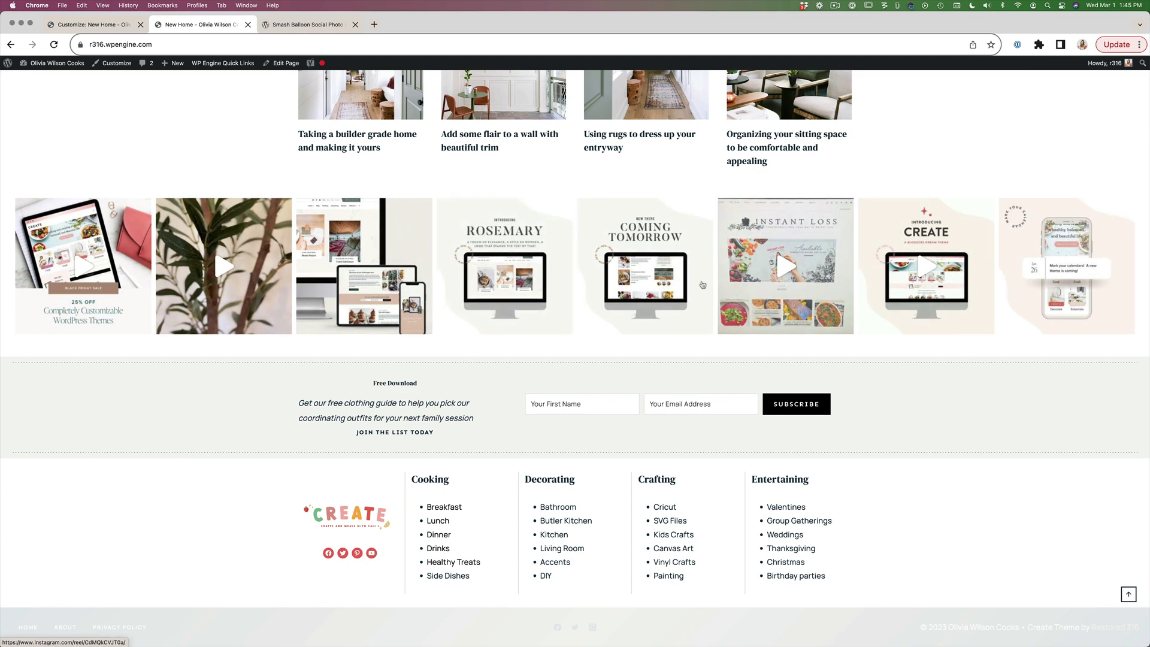
pyautogui.click(90, 25)
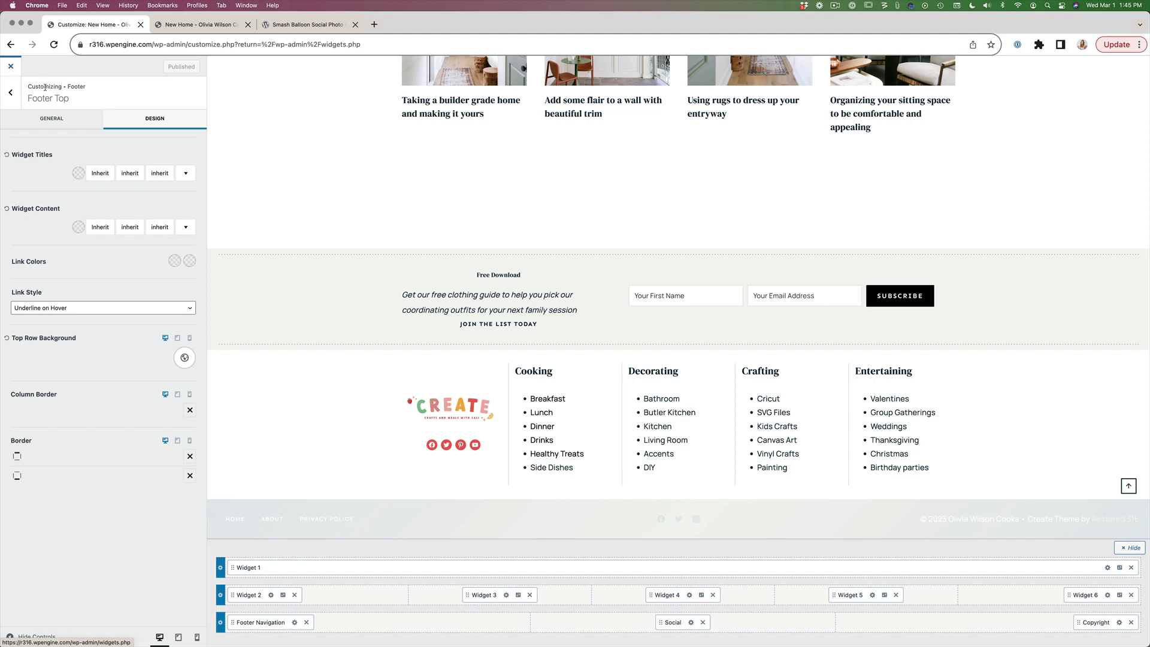
pyautogui.click(11, 66)
pyautogui.click(198, 24)
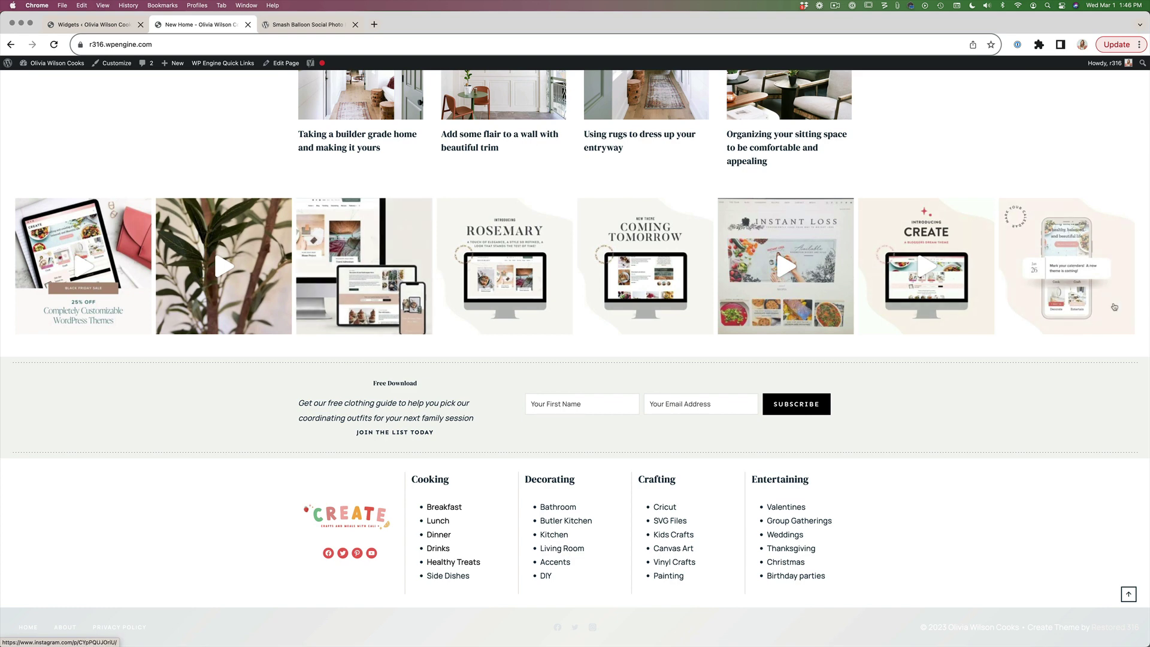
# - Return to the WordPress admin and open the restored316 Instagram feed for editing
pyautogui.click(90, 25)
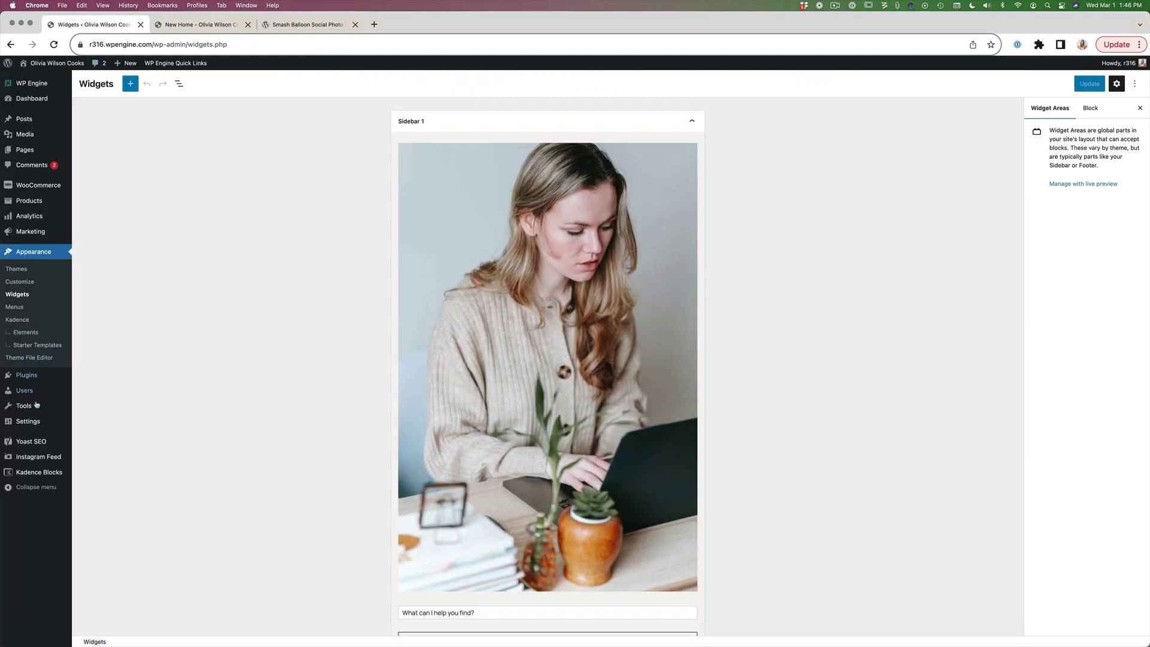
pyautogui.click(39, 460)
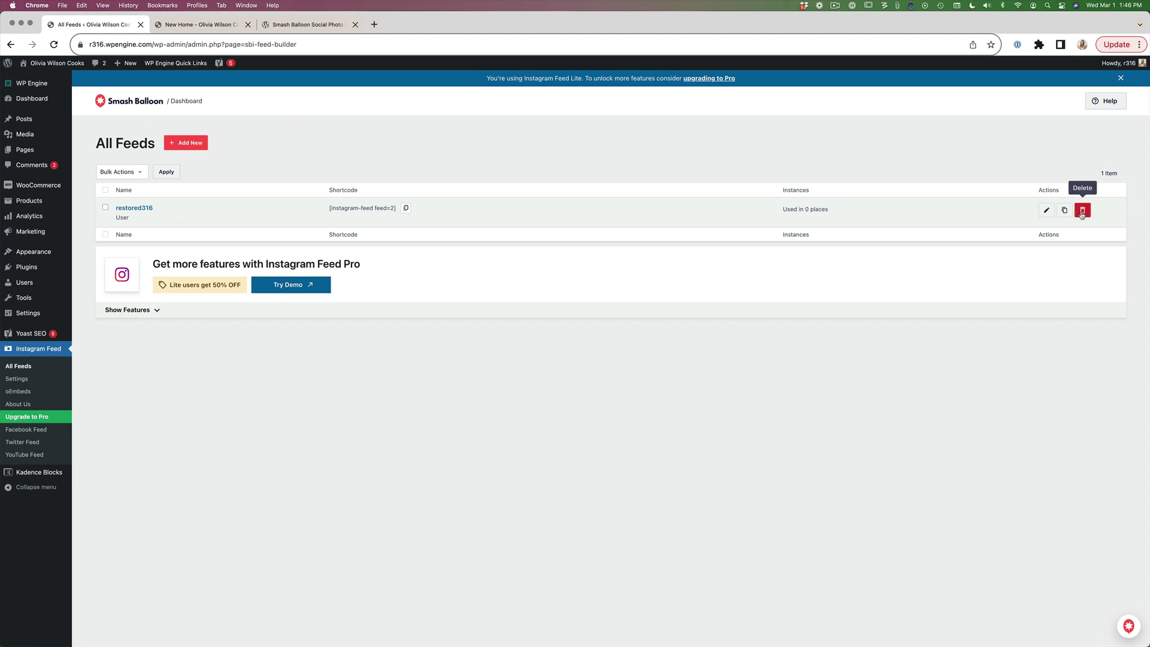
pyautogui.click(1047, 212)
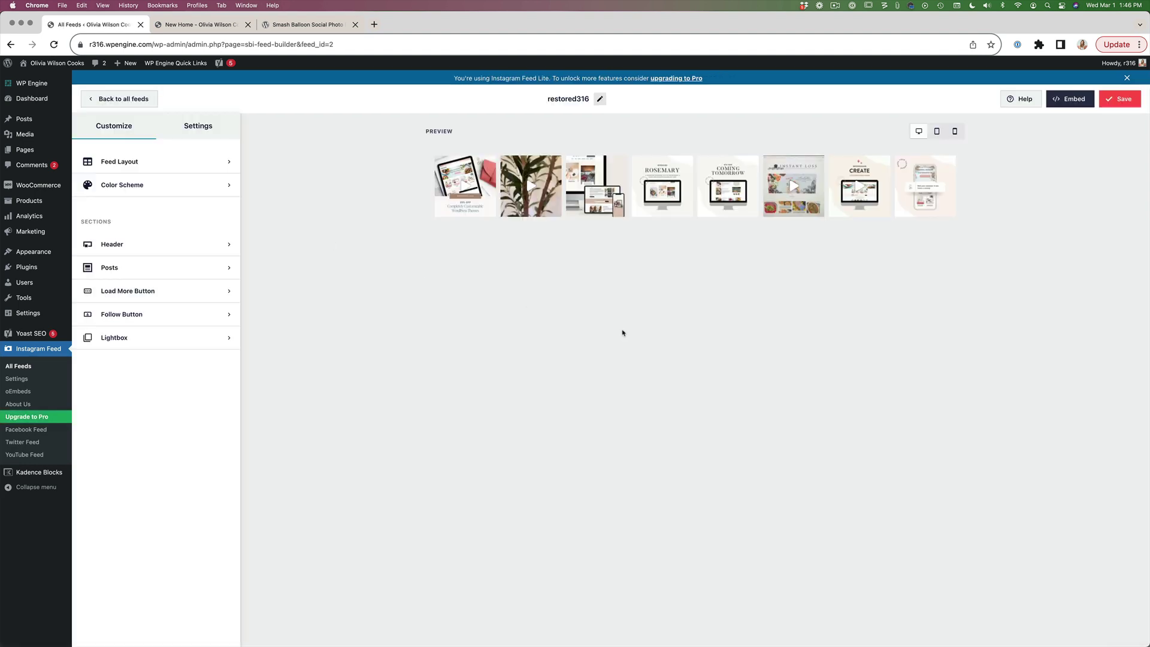
# - Set the feed layout to 10 desktop posts, 10 desktop columns and 5 tablet columns, and save the feed
pyautogui.click(128, 160)
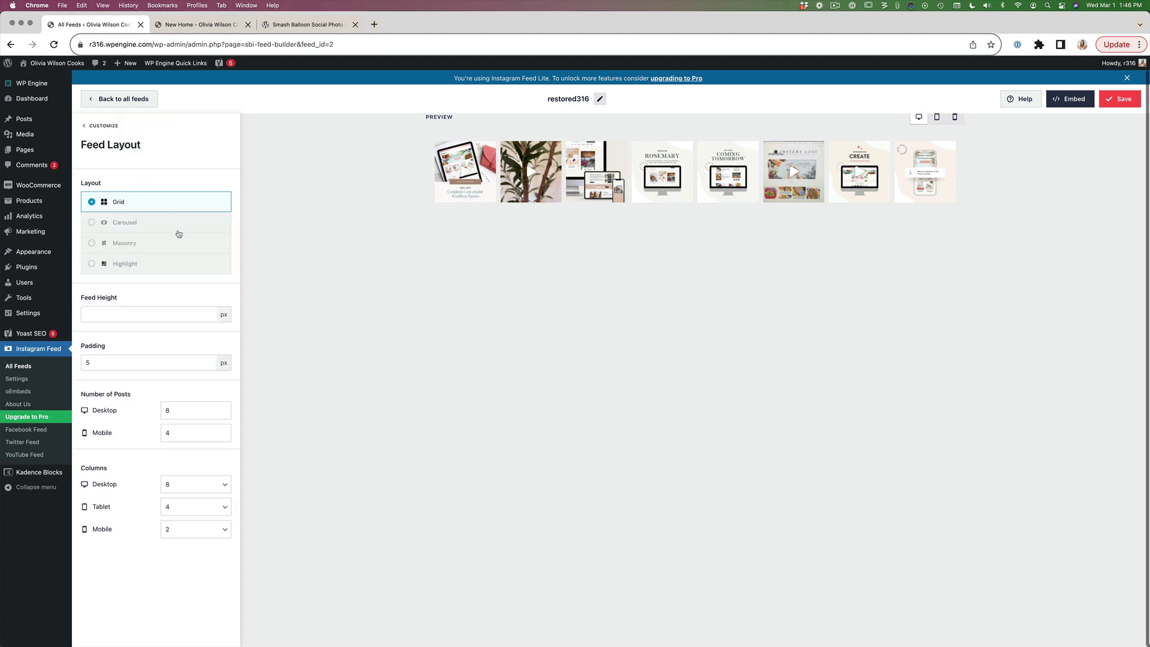
pyautogui.doubleClick(221, 409)
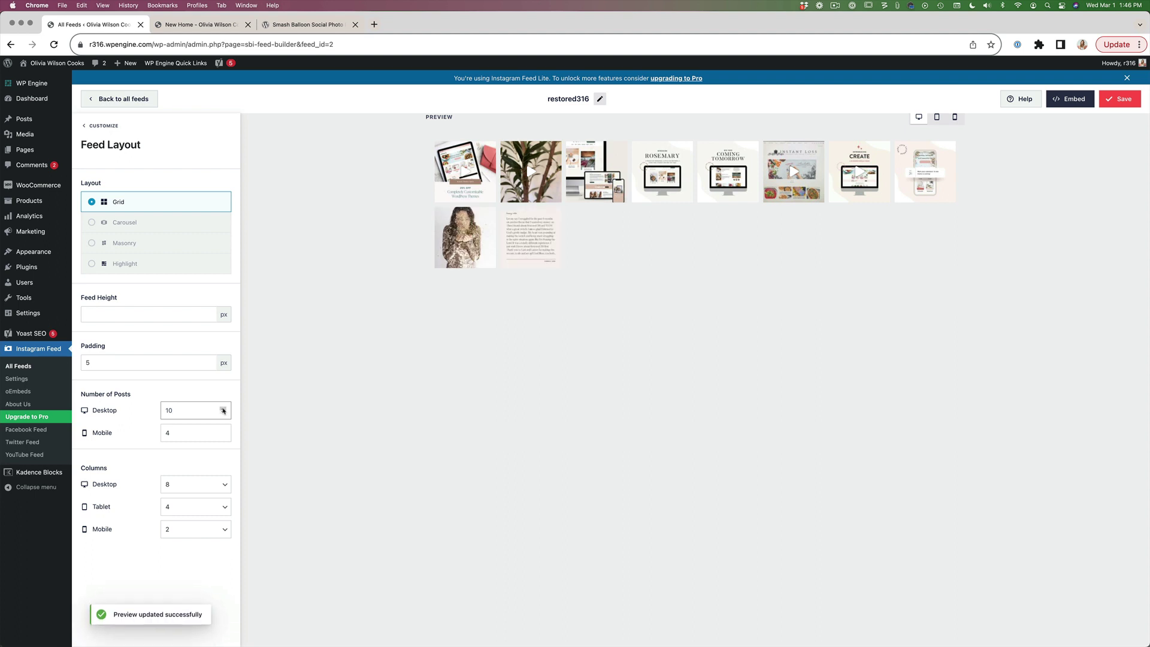
pyautogui.click(201, 487)
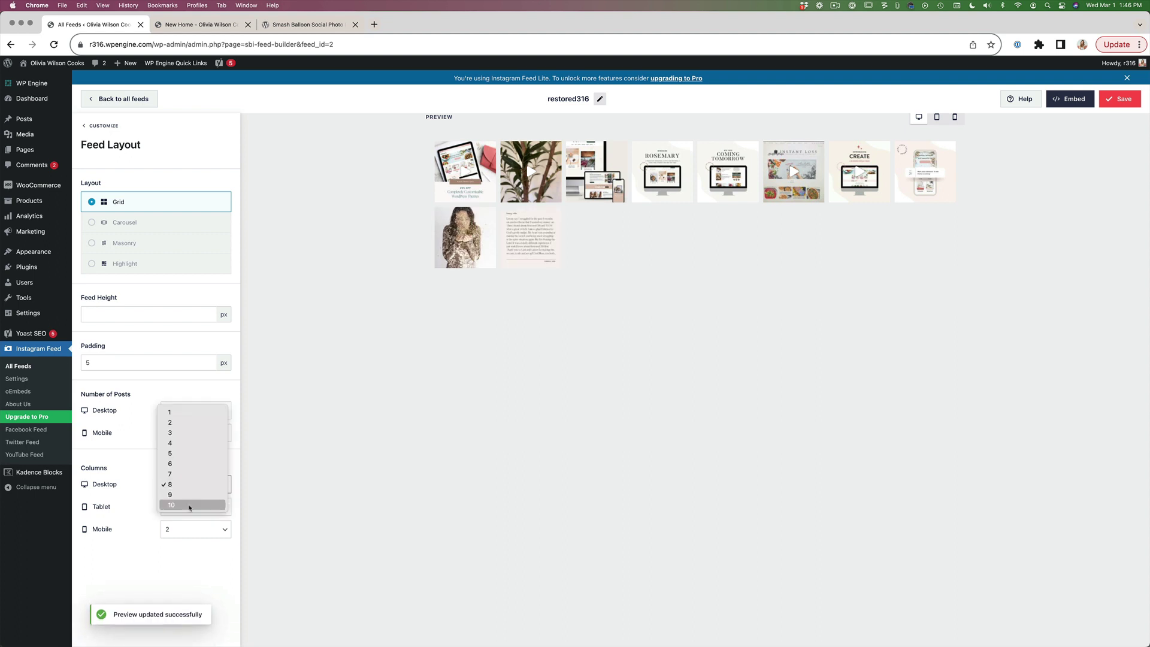
pyautogui.click(192, 507)
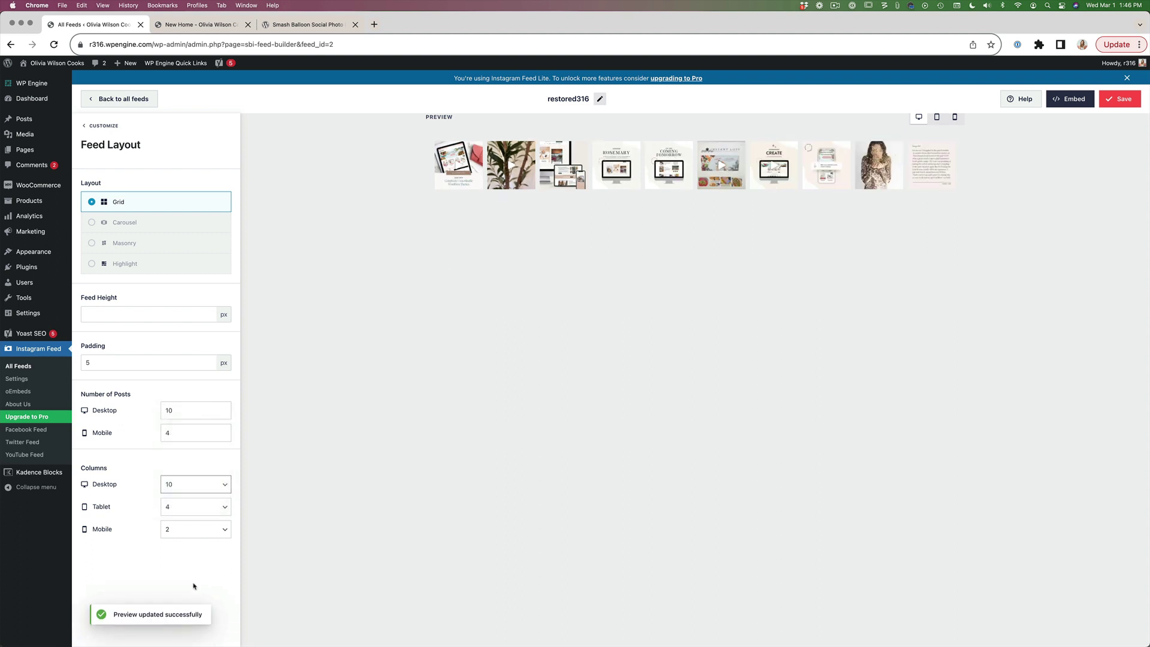
pyautogui.click(187, 509)
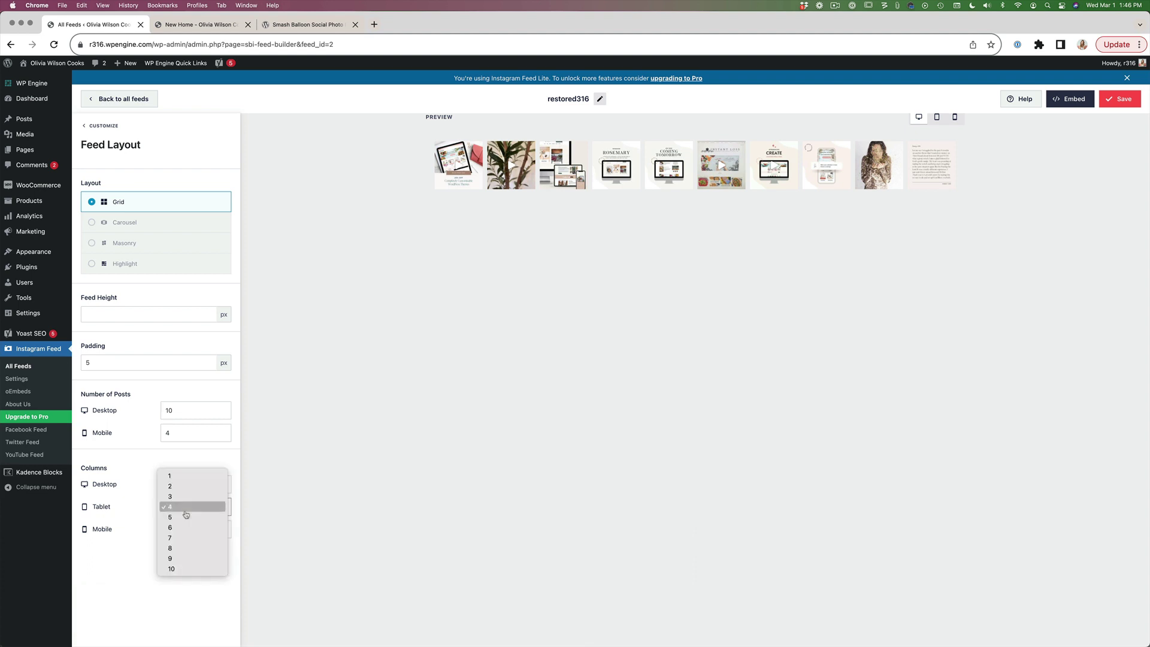
pyautogui.click(184, 517)
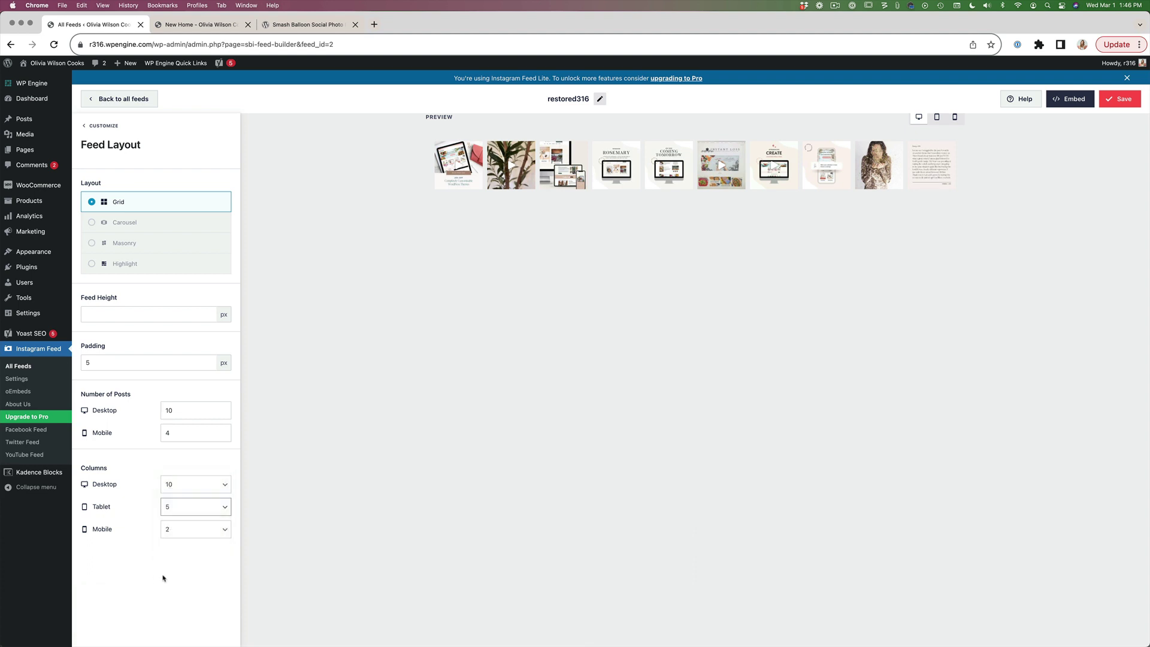
pyautogui.click(1120, 99)
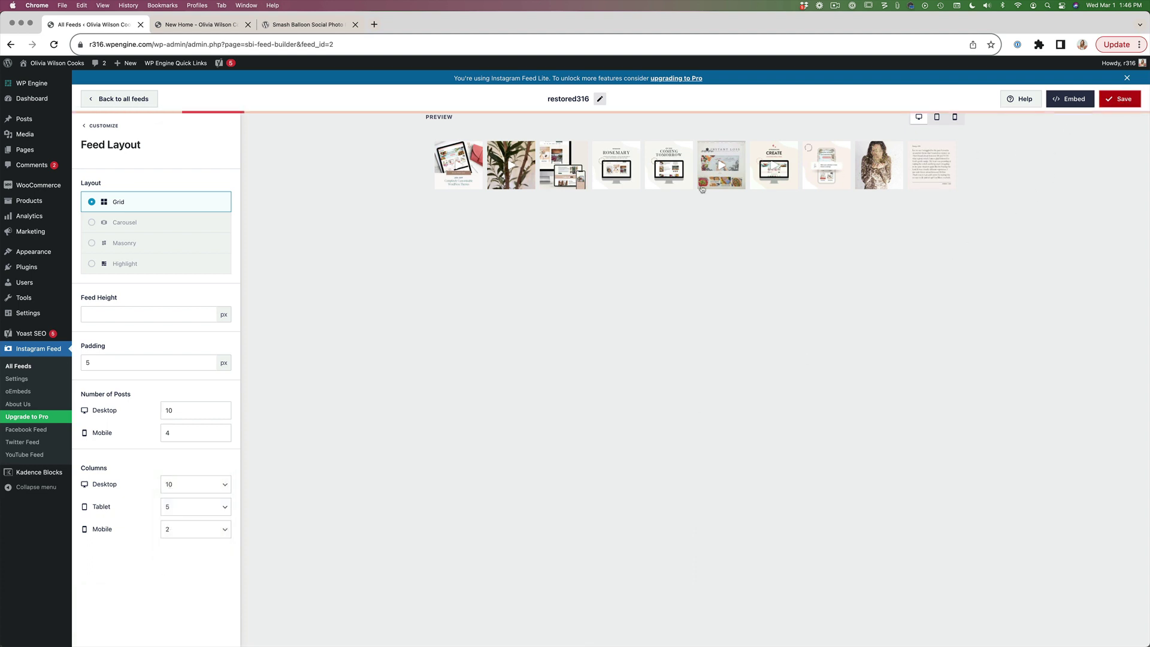
# - Check the updated footer feed on the home page, and open the post "Taking a builder grade home and making it yours" to view its sidebar
pyautogui.click(184, 26)
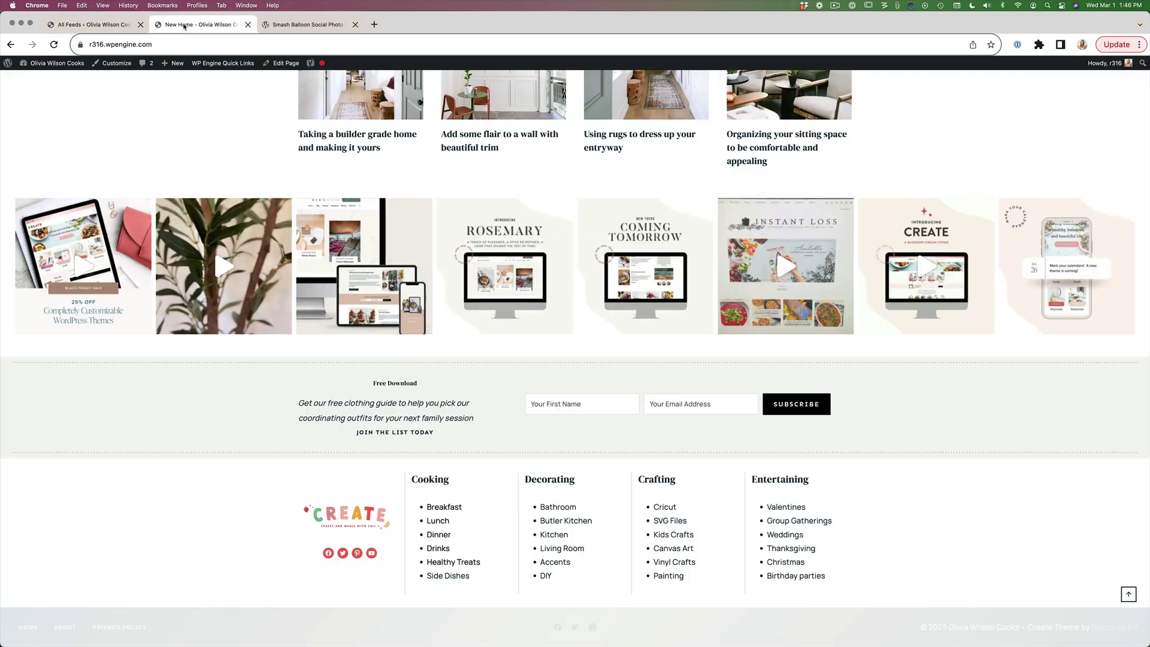
pyautogui.moveTo(300, 66)
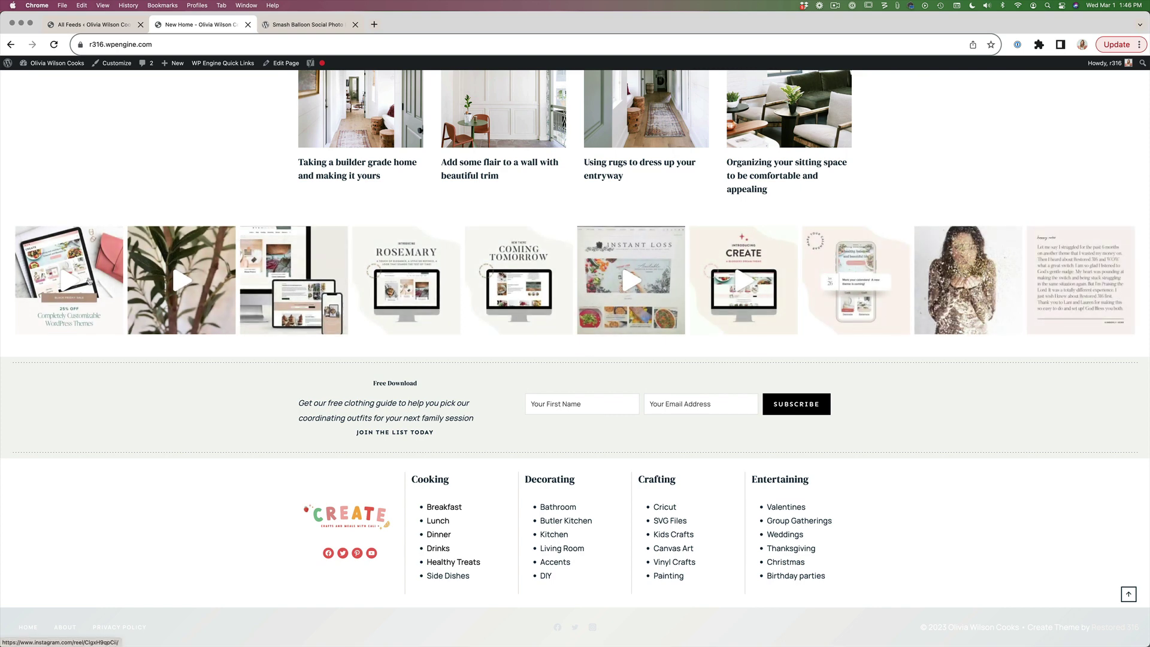
pyautogui.scroll(2, 390, 430)
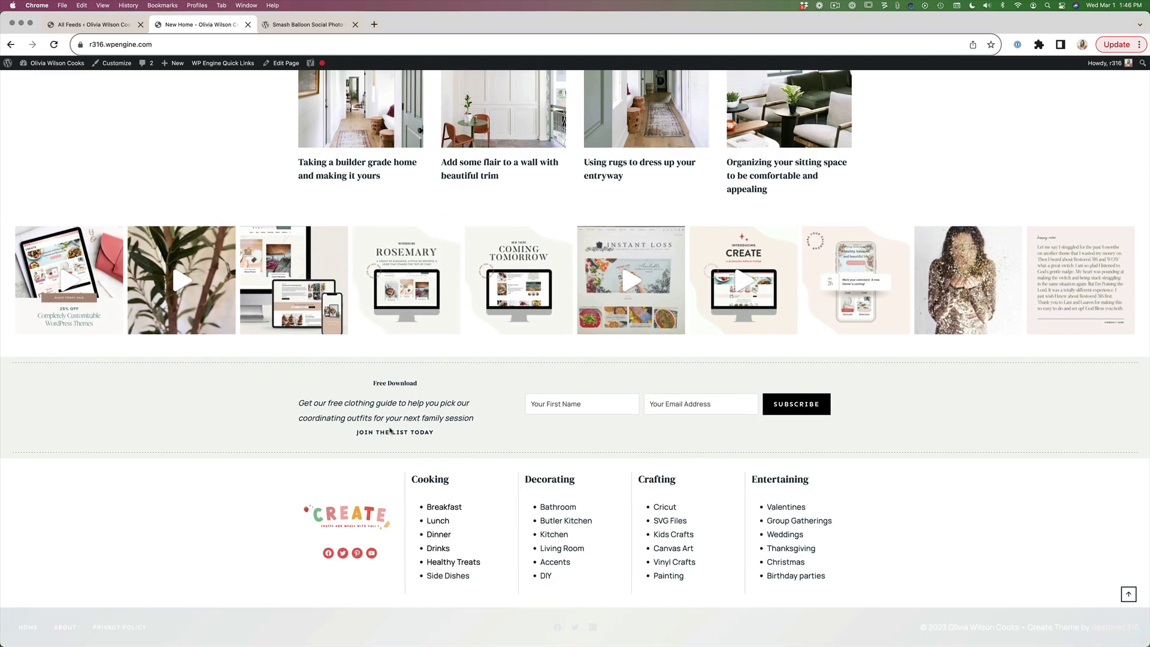
pyautogui.scroll(10, 390, 430)
pyautogui.scroll(10, 391, 430)
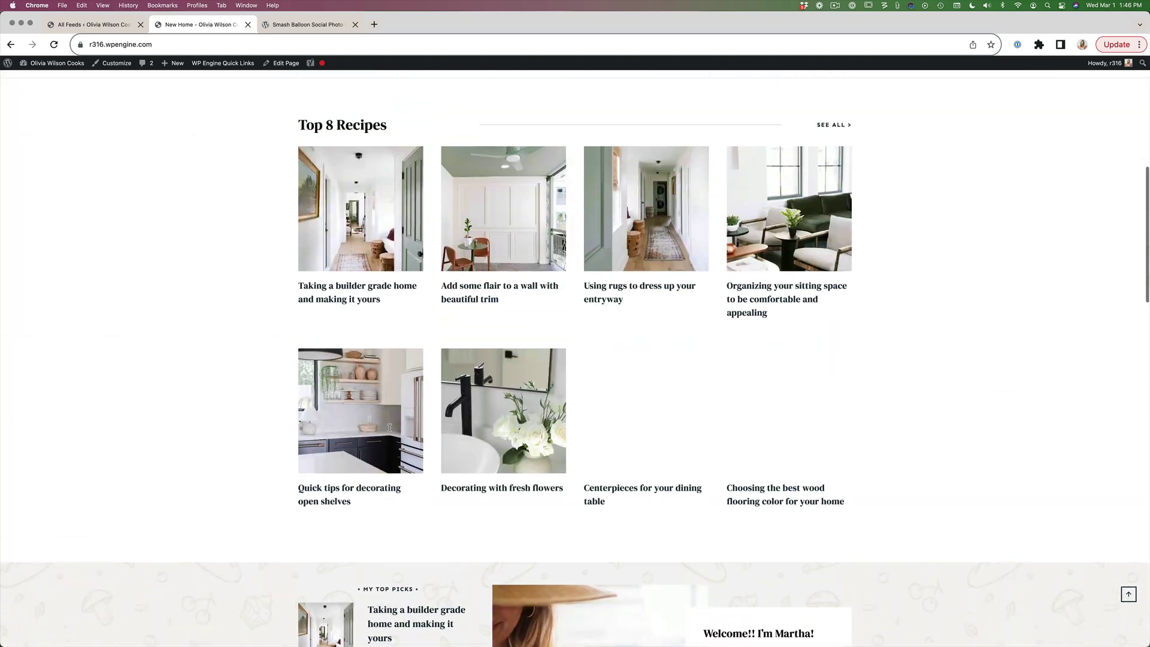
pyautogui.click(372, 202)
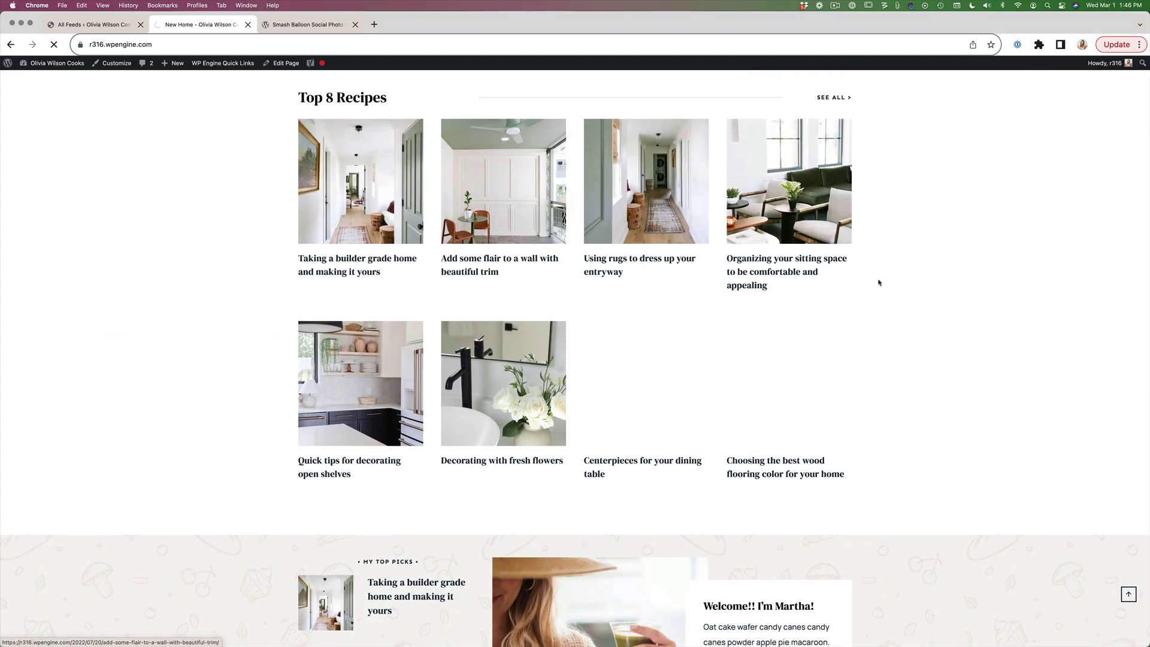
pyautogui.scroll(-2, 854, 399)
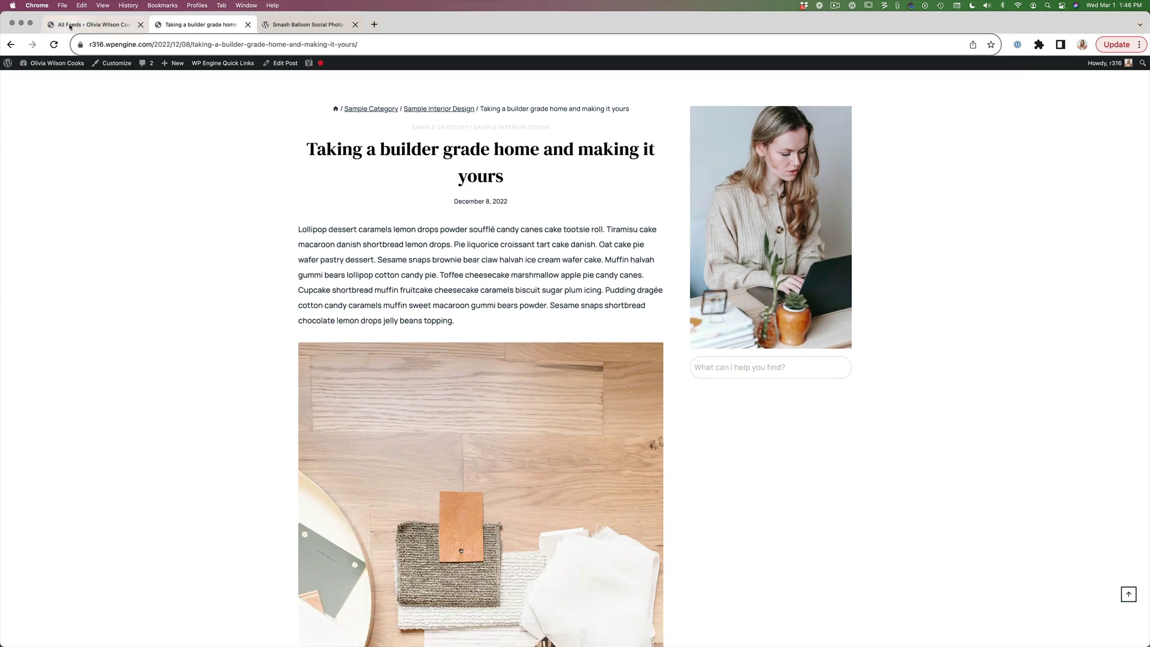
# - Create a second User Timeline feed from the restored316 source, declining the custom profile photo and bio setup
pyautogui.click(102, 25)
pyautogui.click(30, 368)
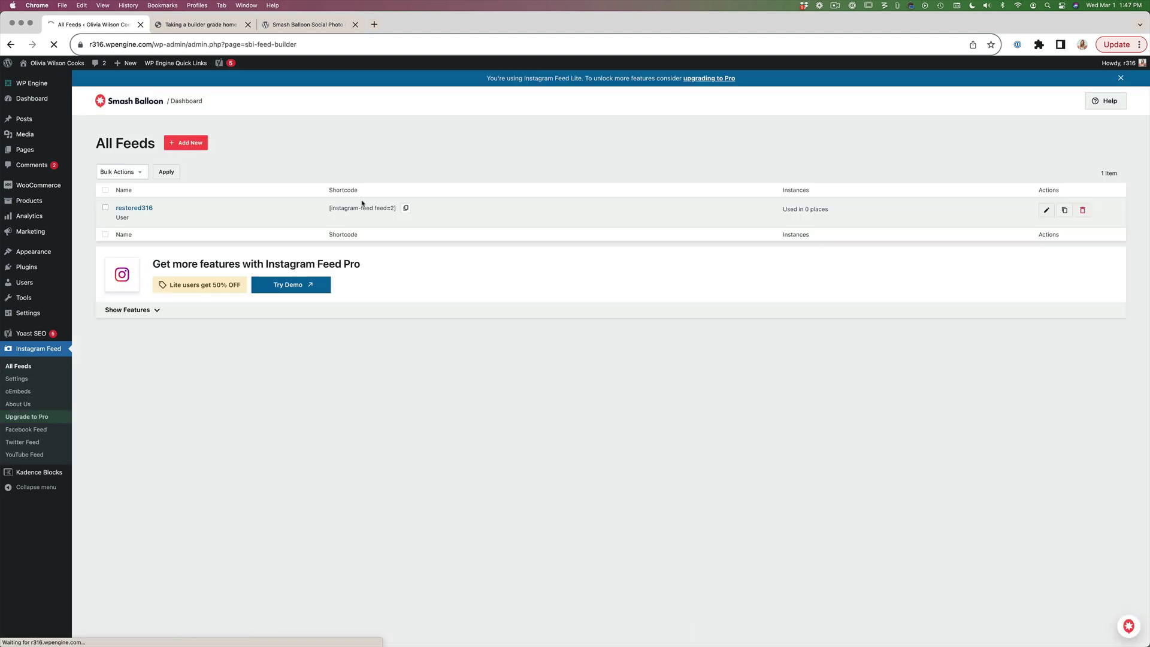
pyautogui.click(195, 144)
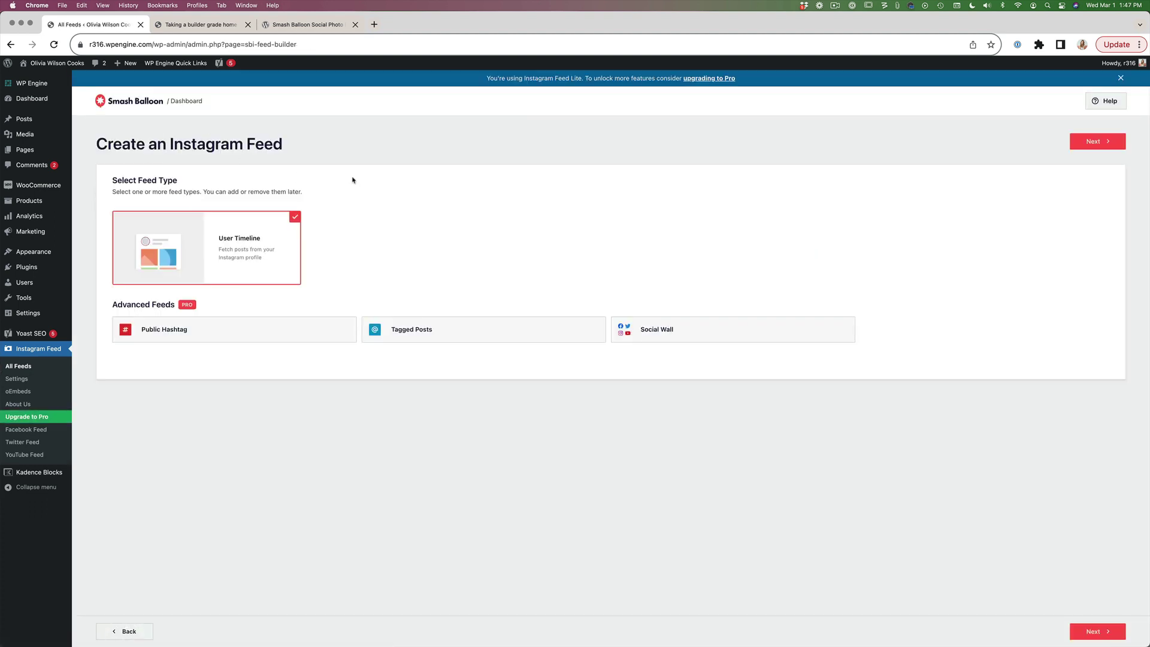
pyautogui.click(1096, 141)
pyautogui.click(531, 224)
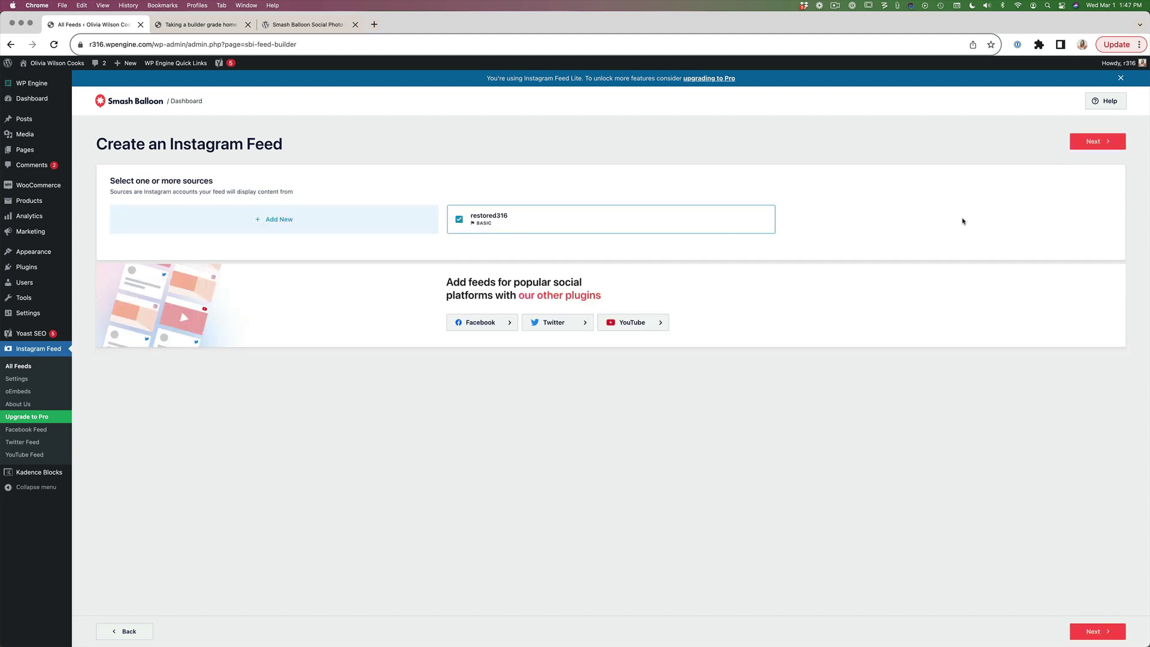
pyautogui.click(1096, 142)
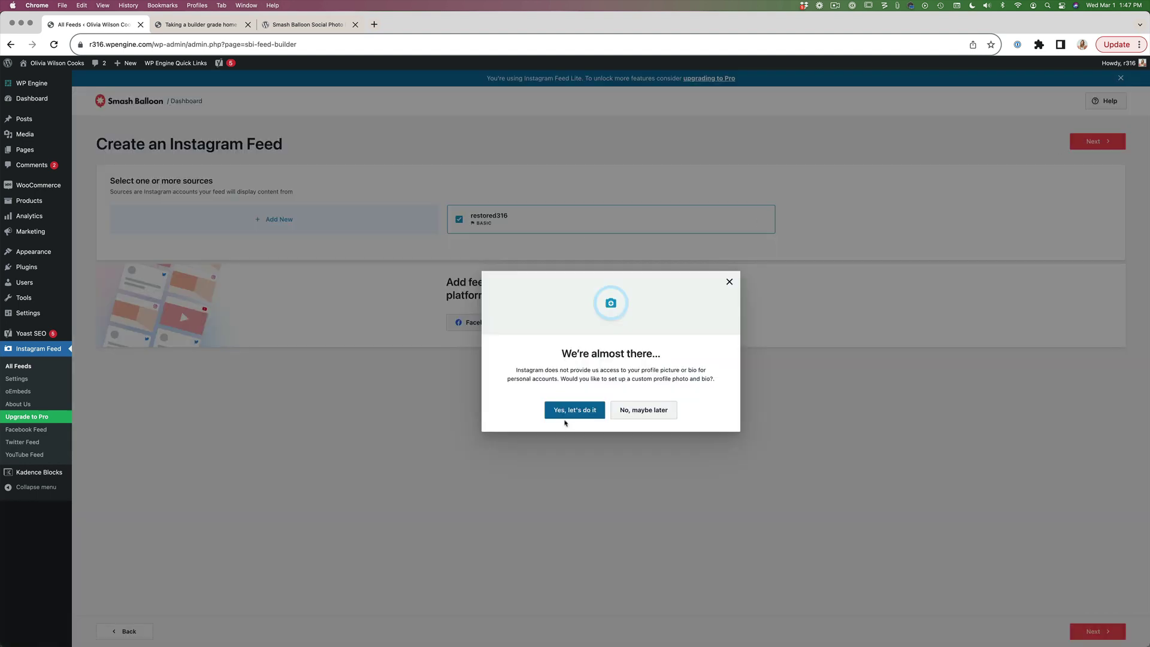
pyautogui.click(655, 416)
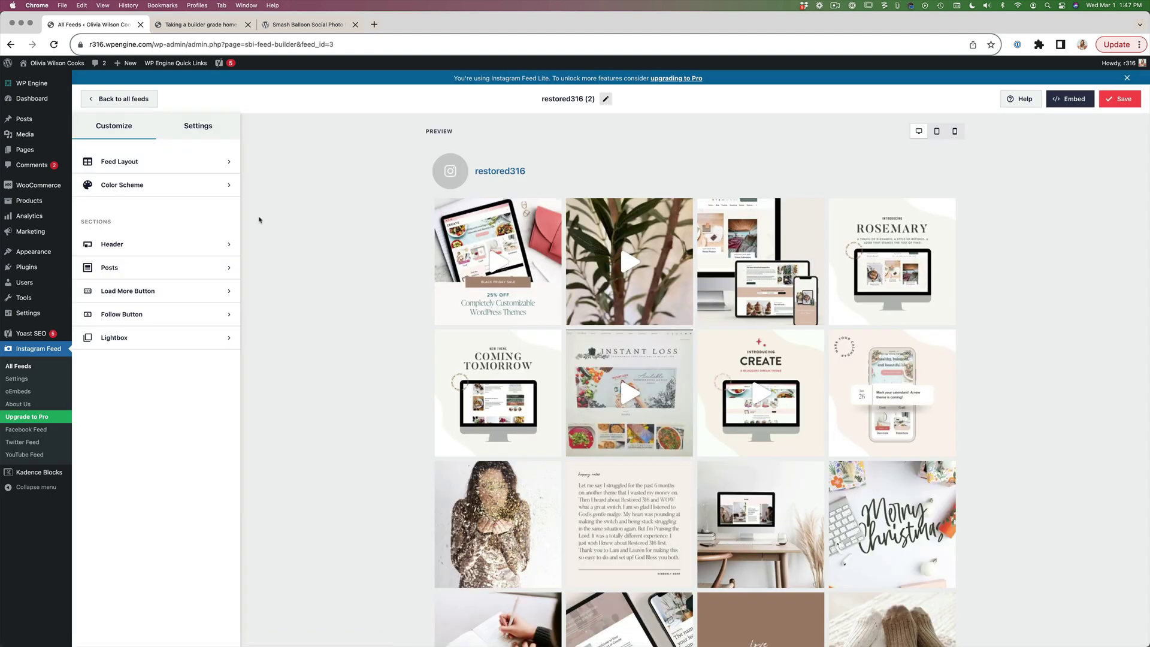
# - Set the new feed's number of posts to 9 for both desktop and mobile
pyautogui.click(170, 165)
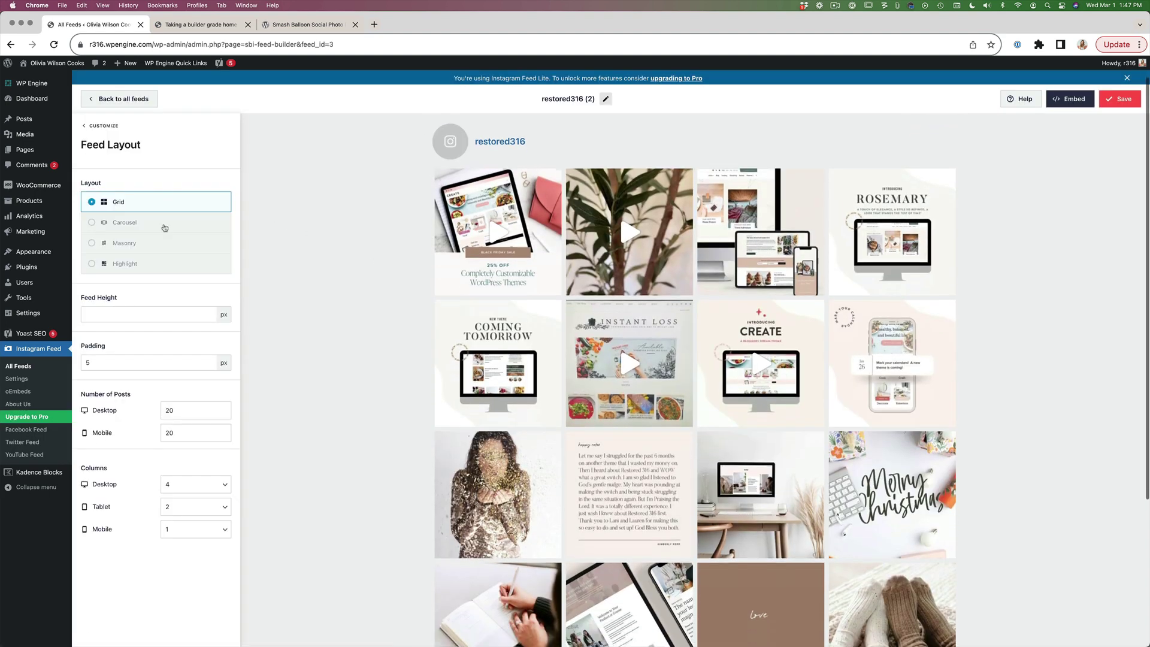
pyautogui.click(174, 412)
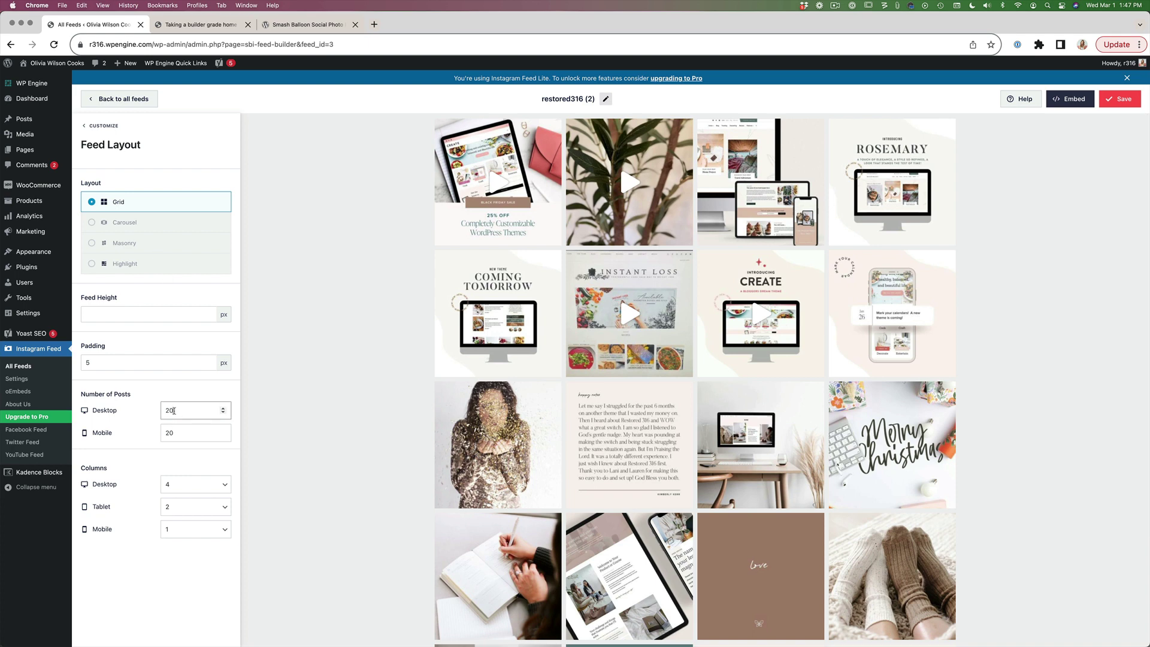
pyautogui.write('9')
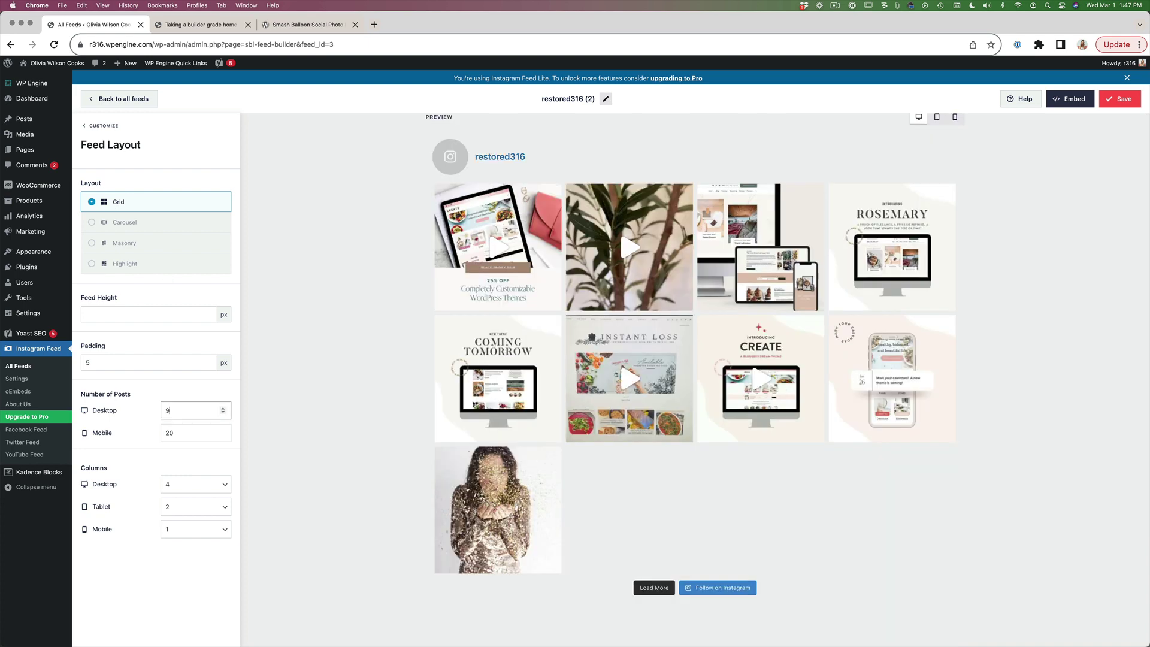
pyautogui.doubleClick(166, 433)
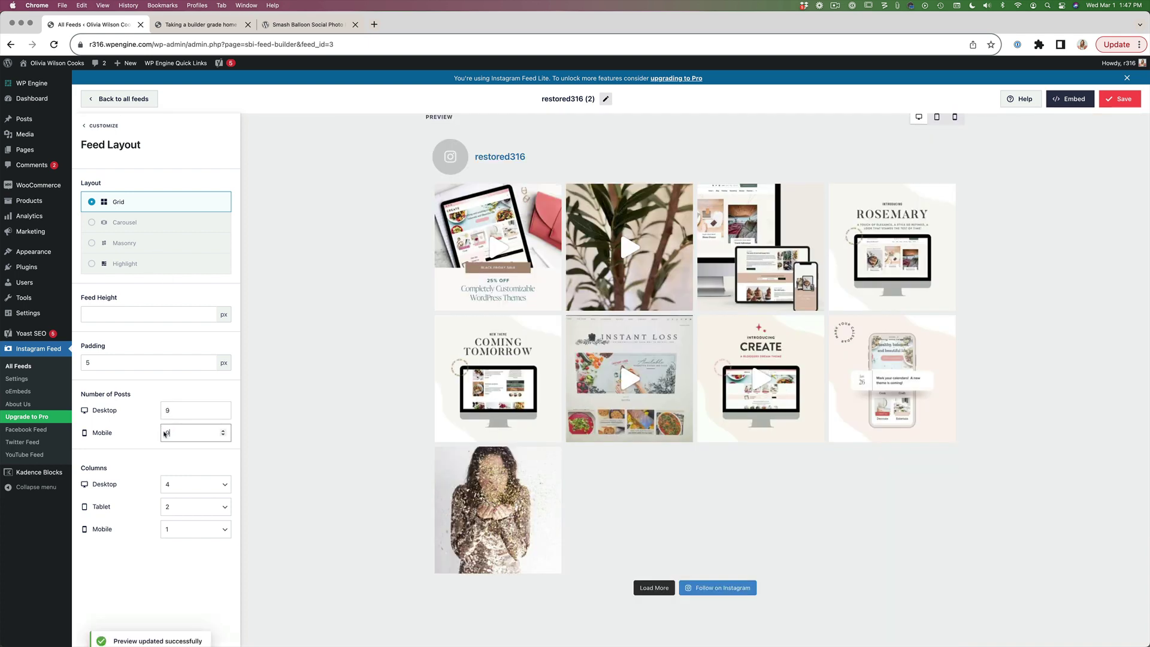
pyautogui.write('9')
# - Set the new feed's columns to 3 for desktop, tablet and mobile
pyautogui.click(200, 483)
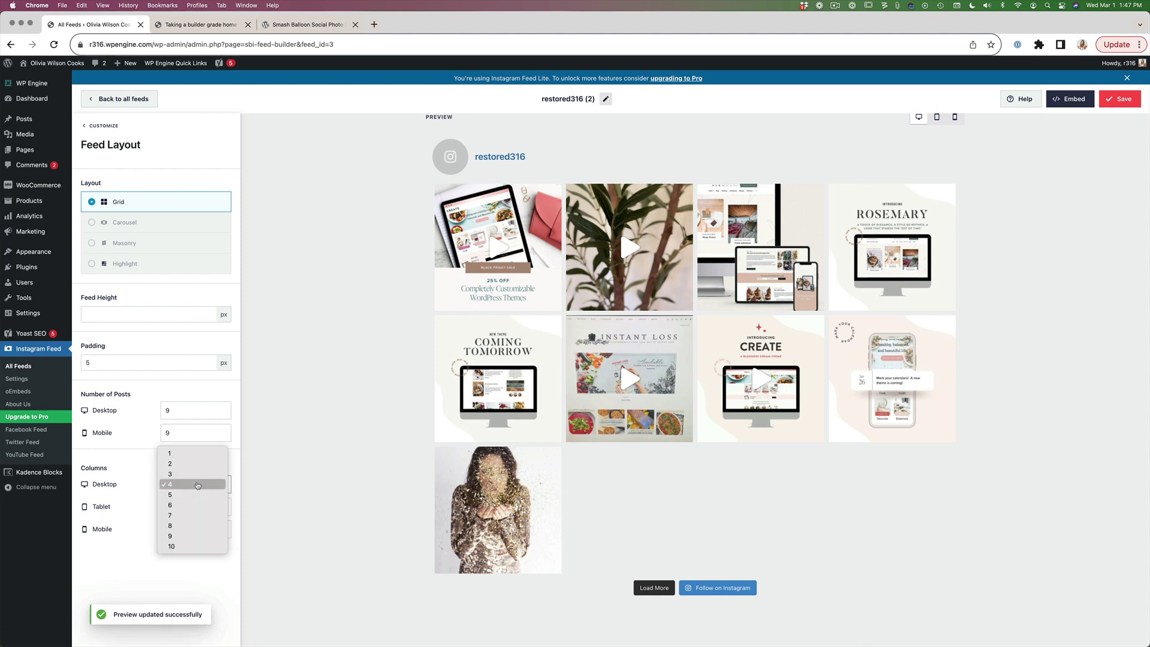
pyautogui.click(195, 474)
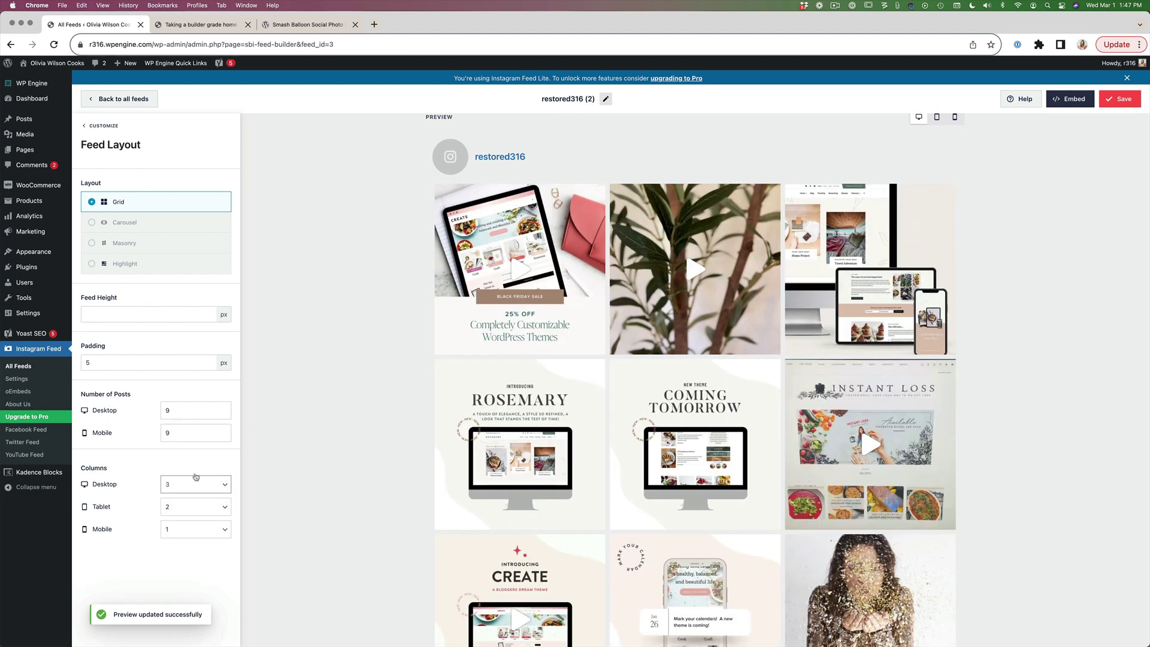
pyautogui.click(189, 511)
pyautogui.click(185, 521)
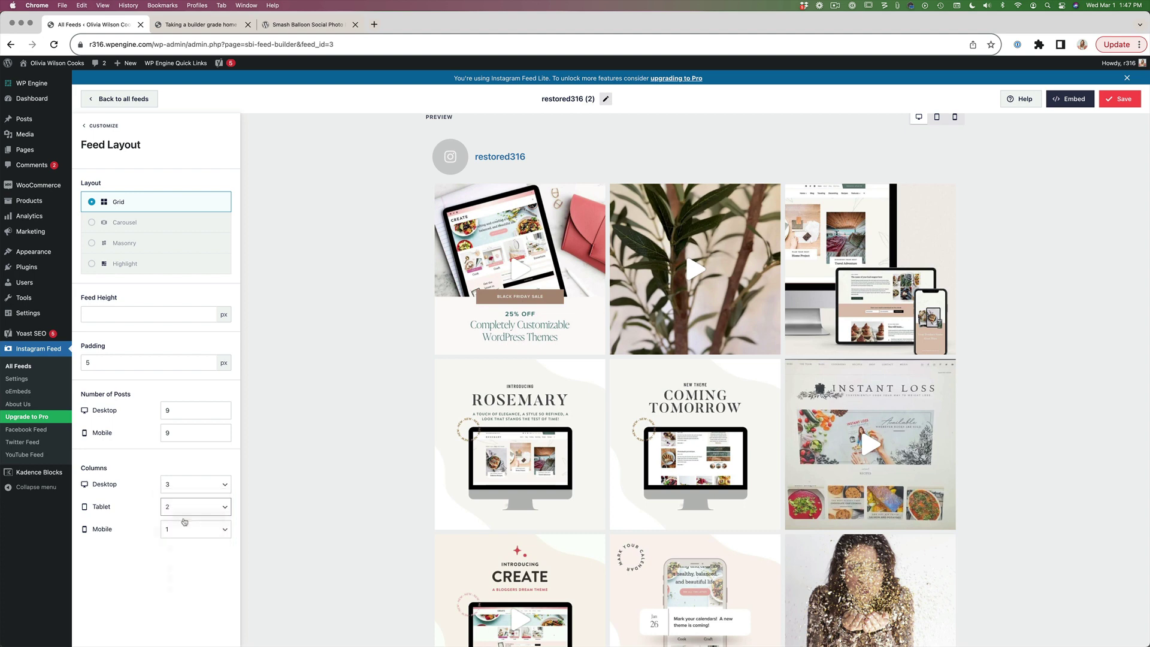
pyautogui.click(187, 534)
pyautogui.click(178, 540)
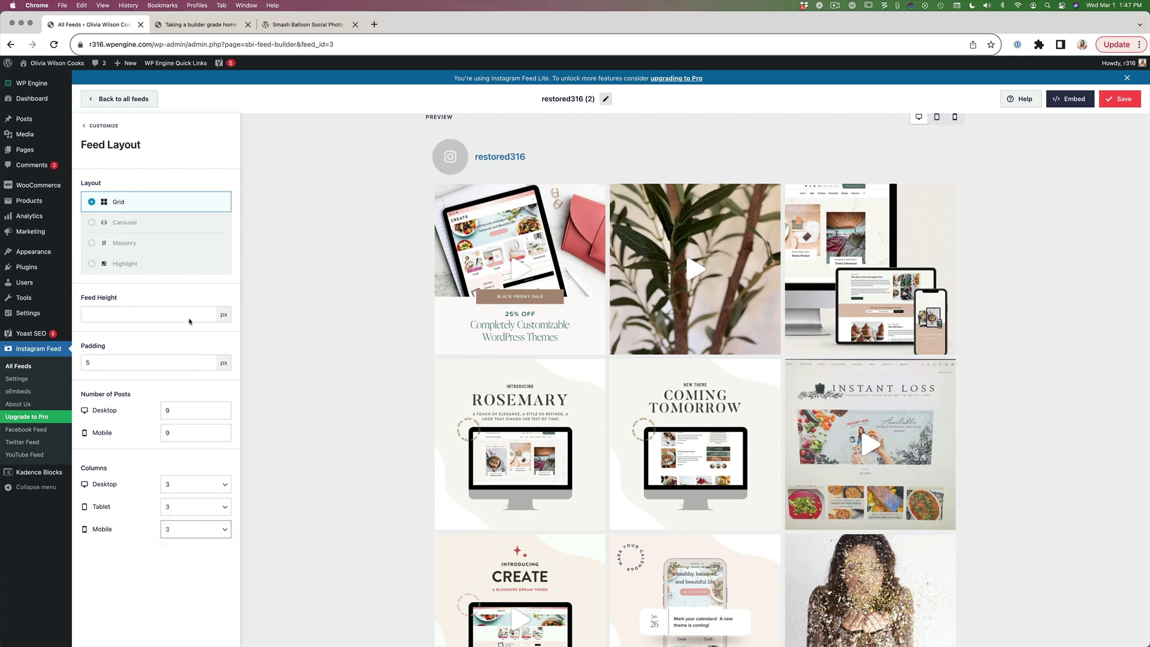
# - Disable the header of the new feed
pyautogui.click(101, 126)
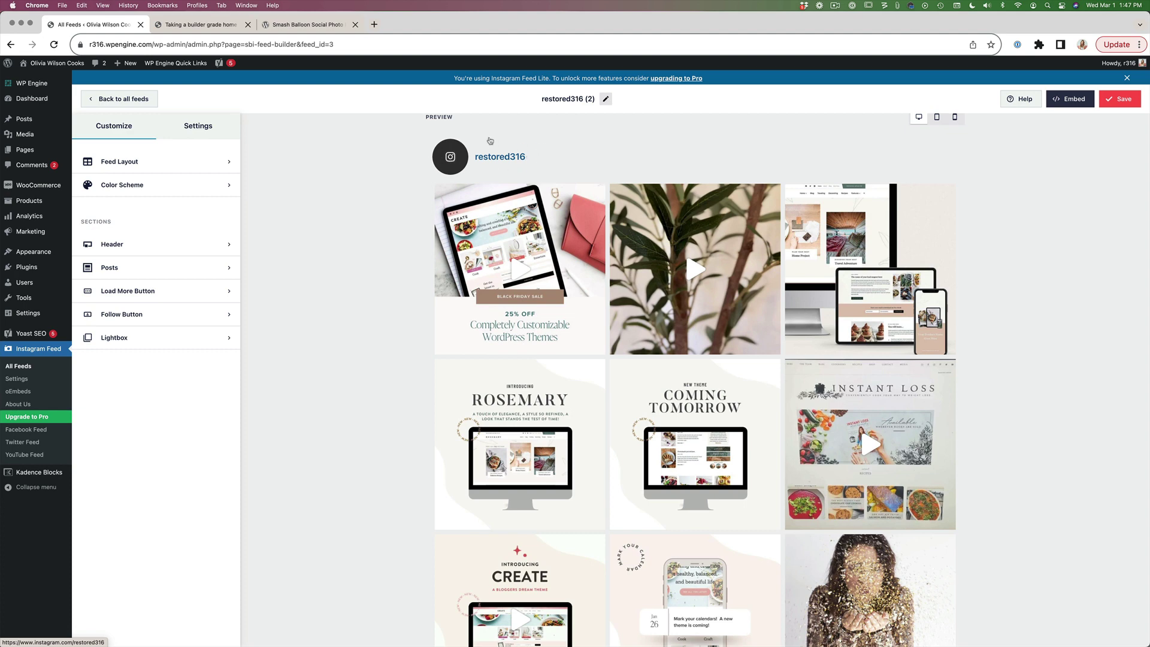
pyautogui.click(180, 250)
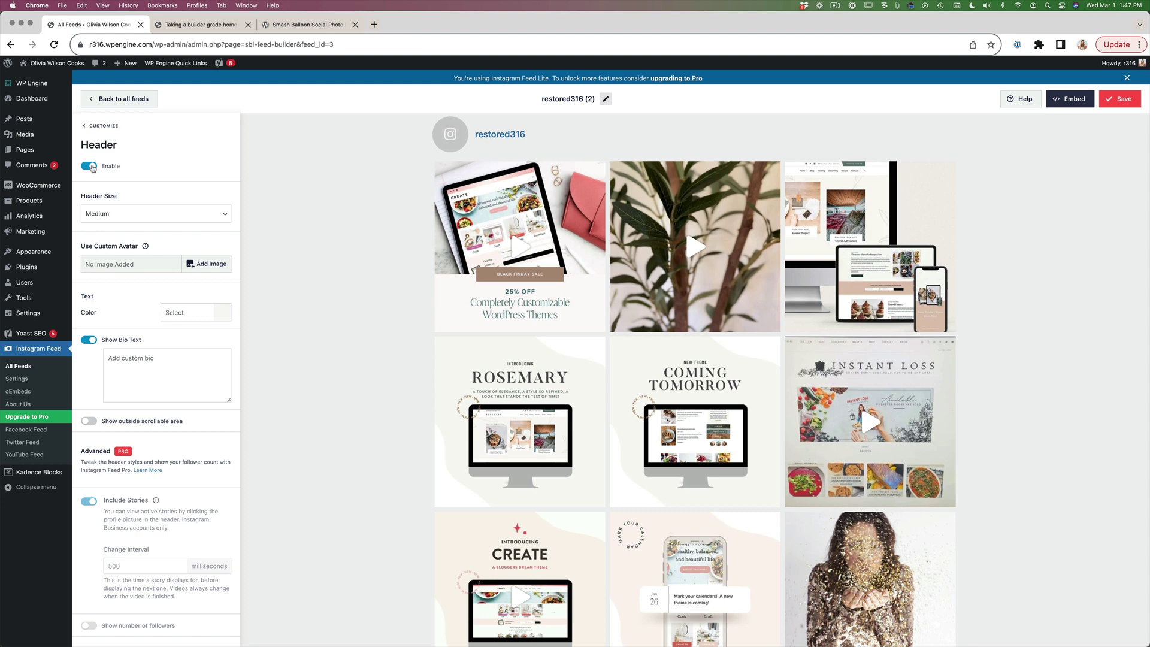
pyautogui.click(91, 167)
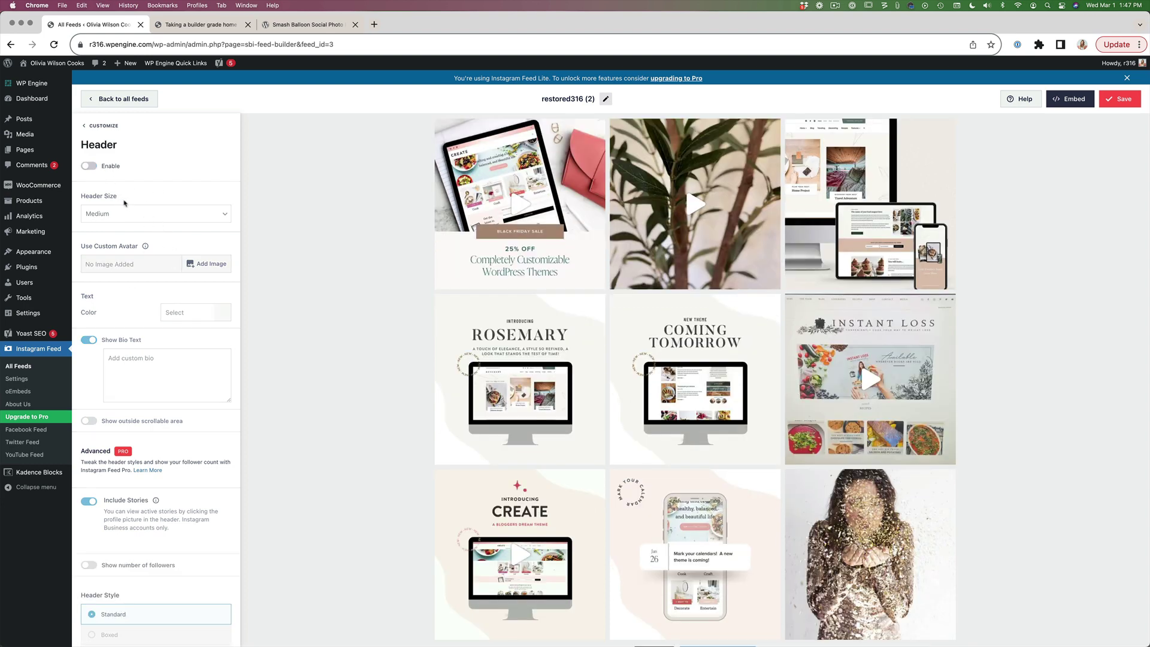
# - Re-enable the feed header to review its size and custom bio options, and disable it again
pyautogui.click(88, 168)
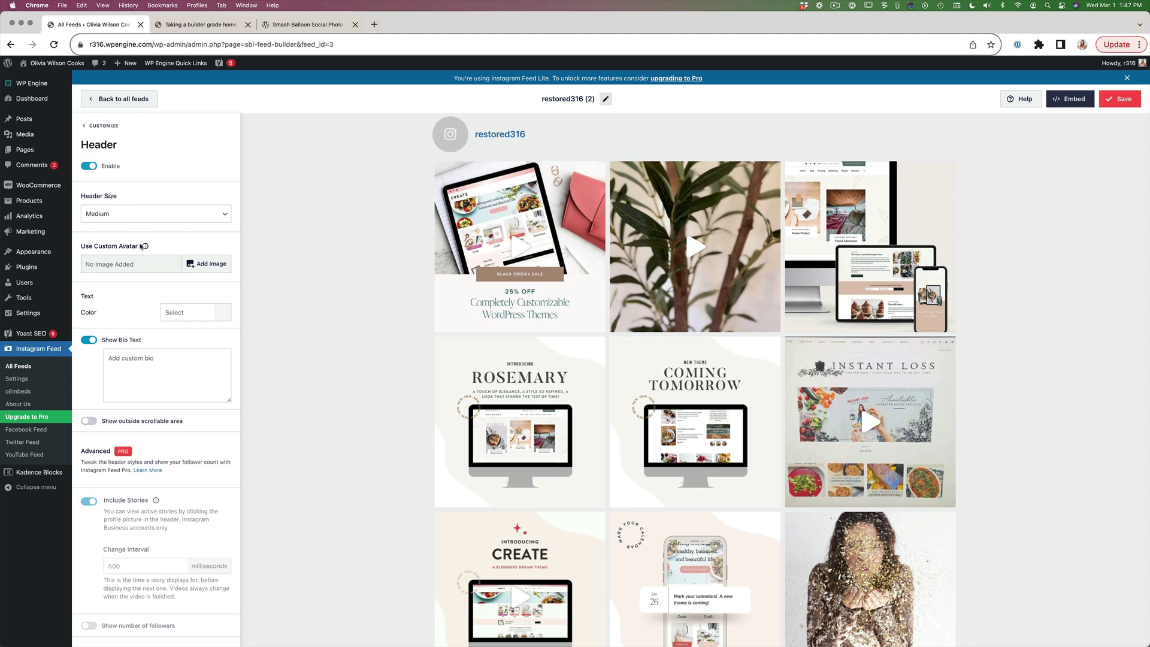
pyautogui.click(120, 215)
pyautogui.click(160, 241)
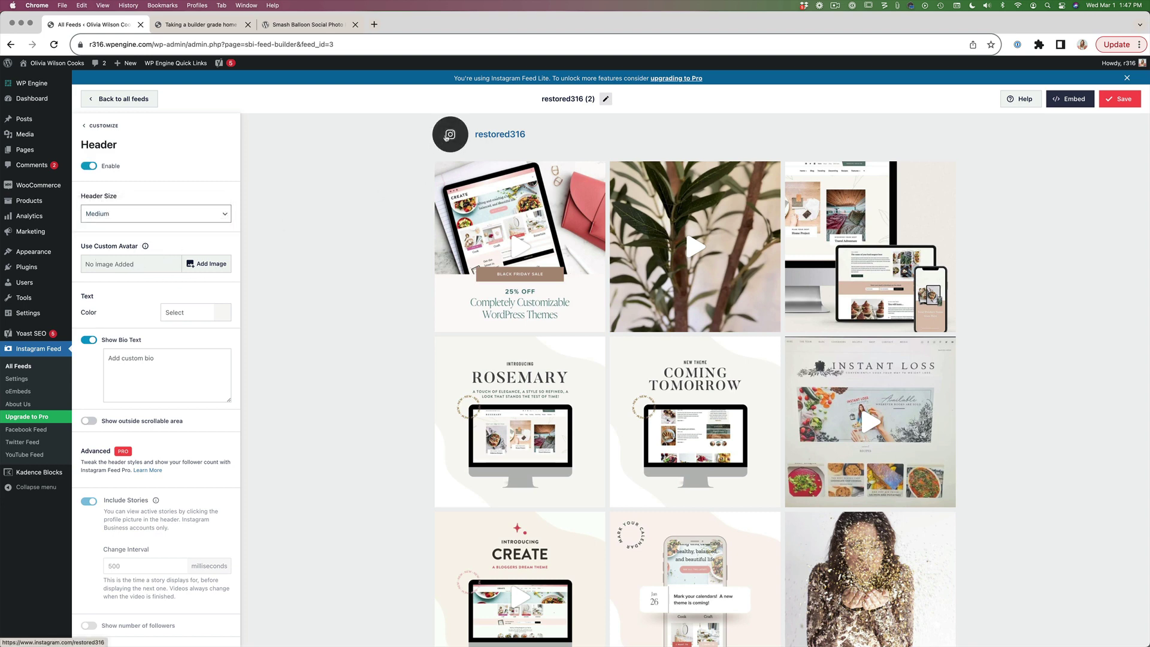
pyautogui.click(132, 364)
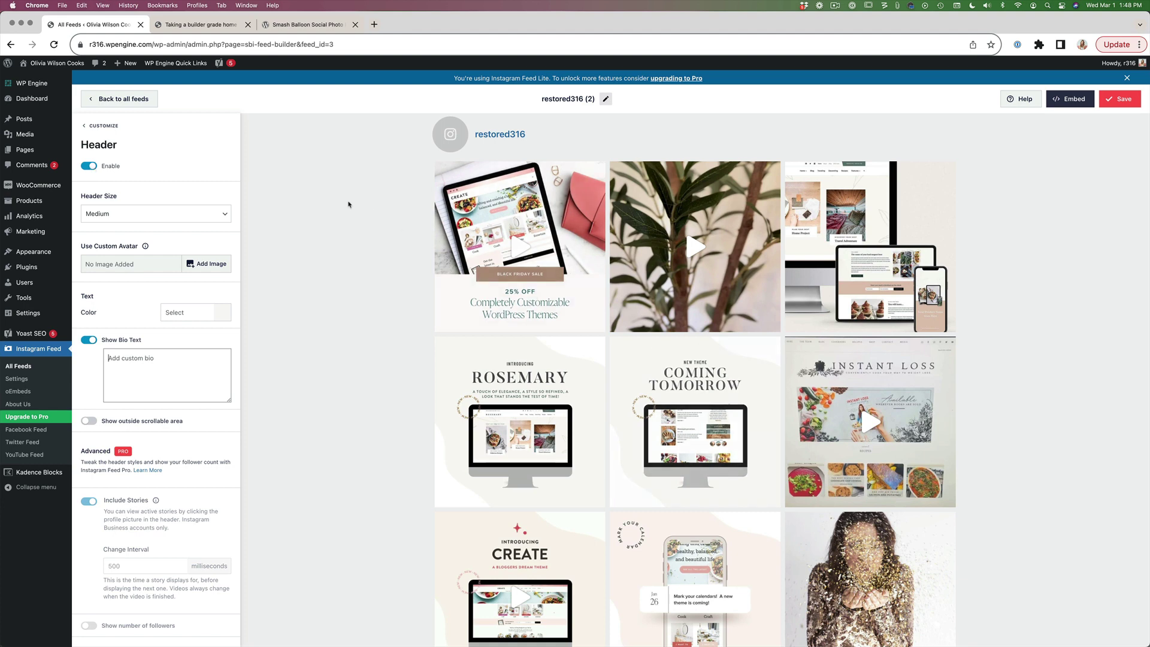
pyautogui.click(94, 166)
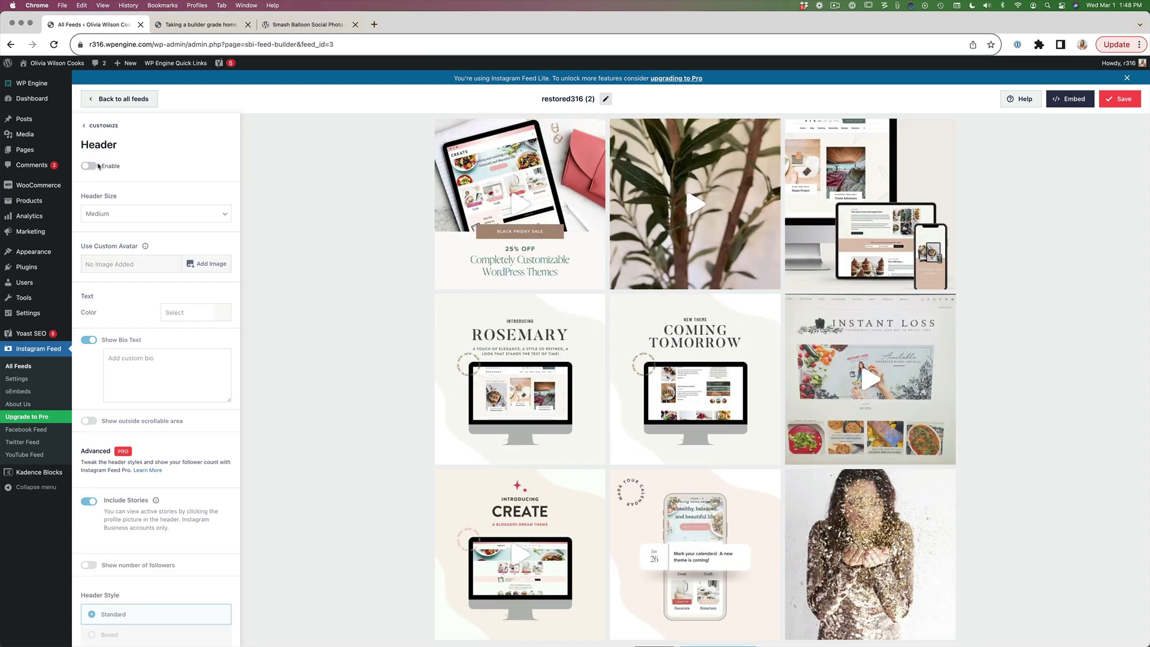
# - Disable the new feed's Load More button
pyautogui.click(89, 127)
pyautogui.click(146, 290)
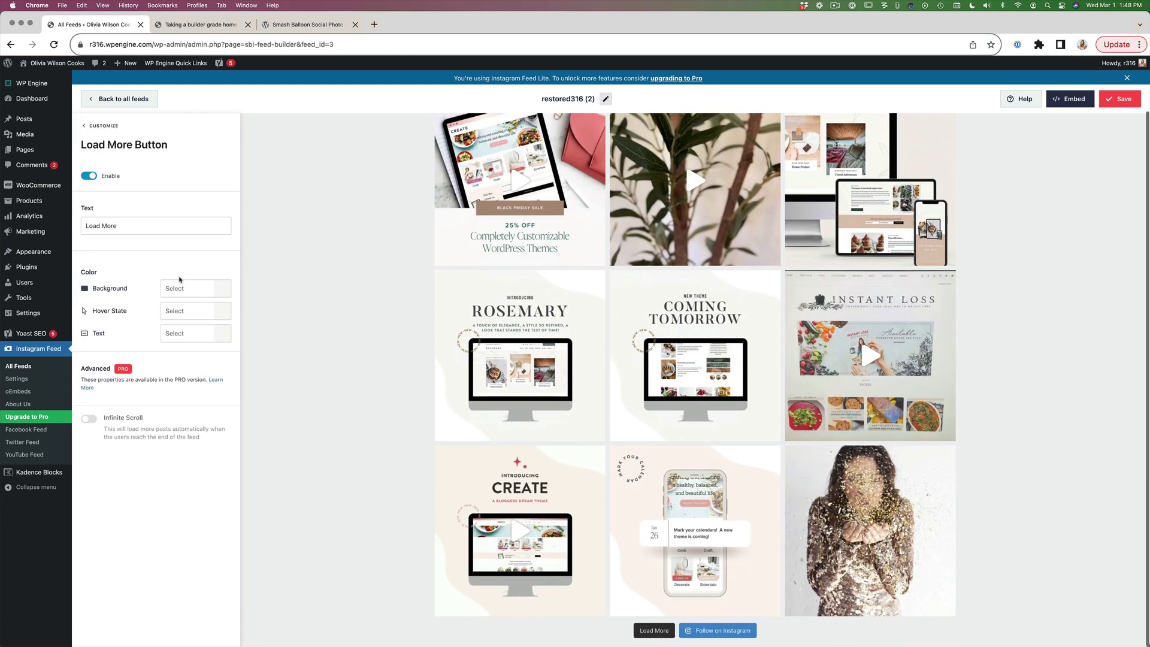
pyautogui.click(91, 177)
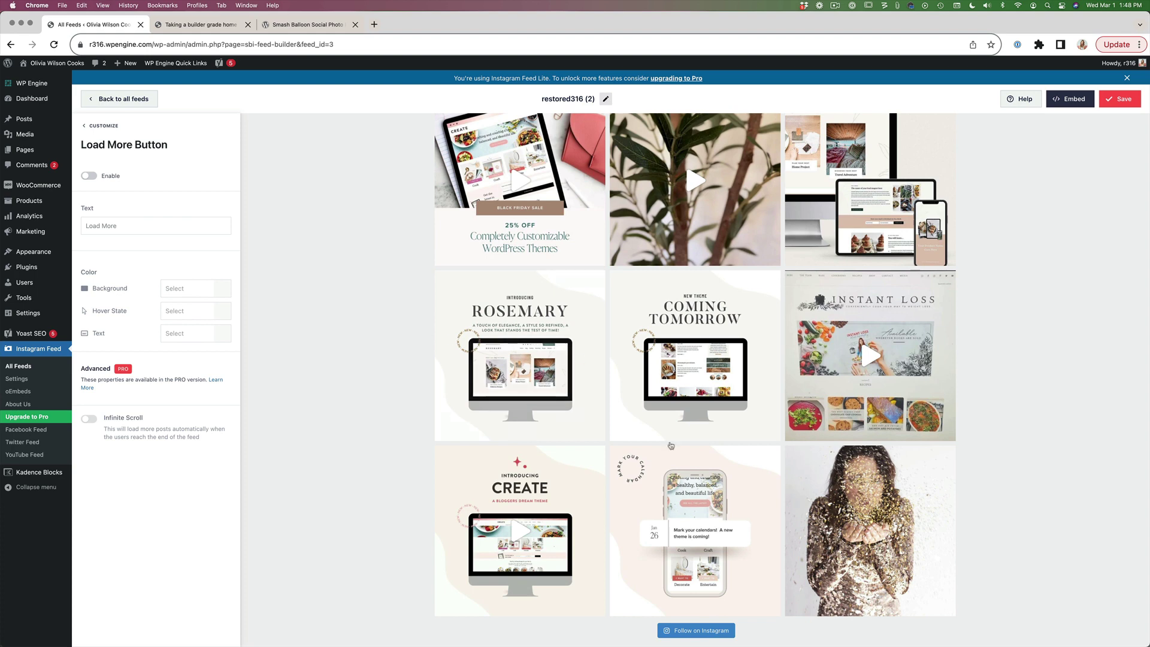
# - Review the new feed's Follow Button settings, including its background color picker
pyautogui.scroll(-1, 736, 578)
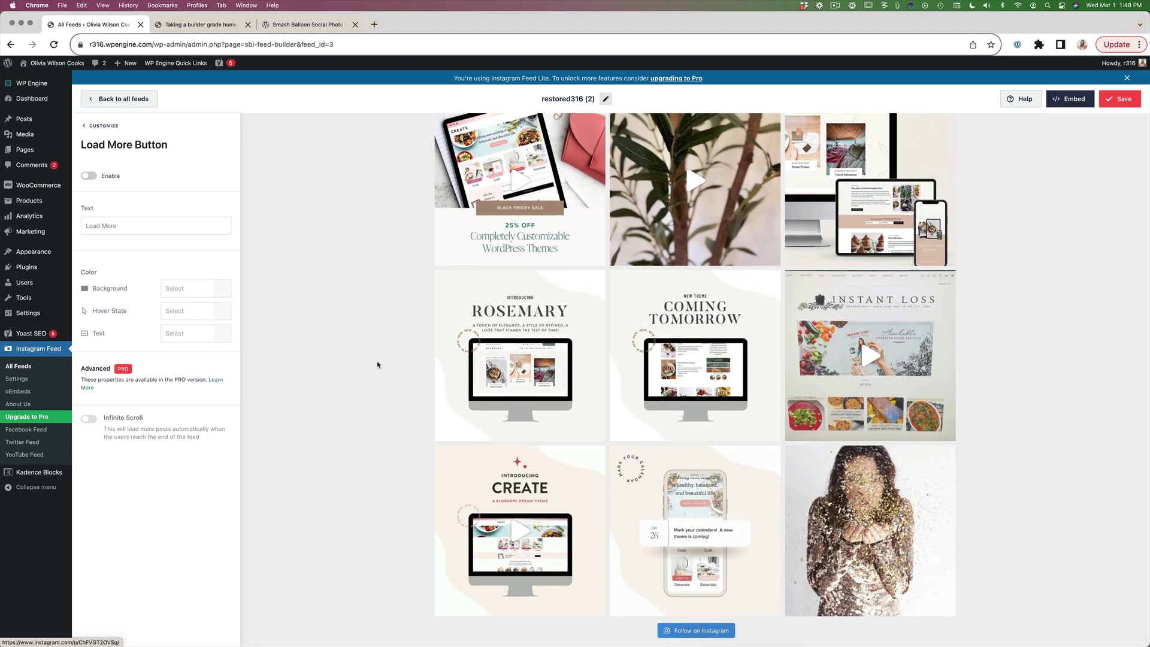
pyautogui.click(86, 127)
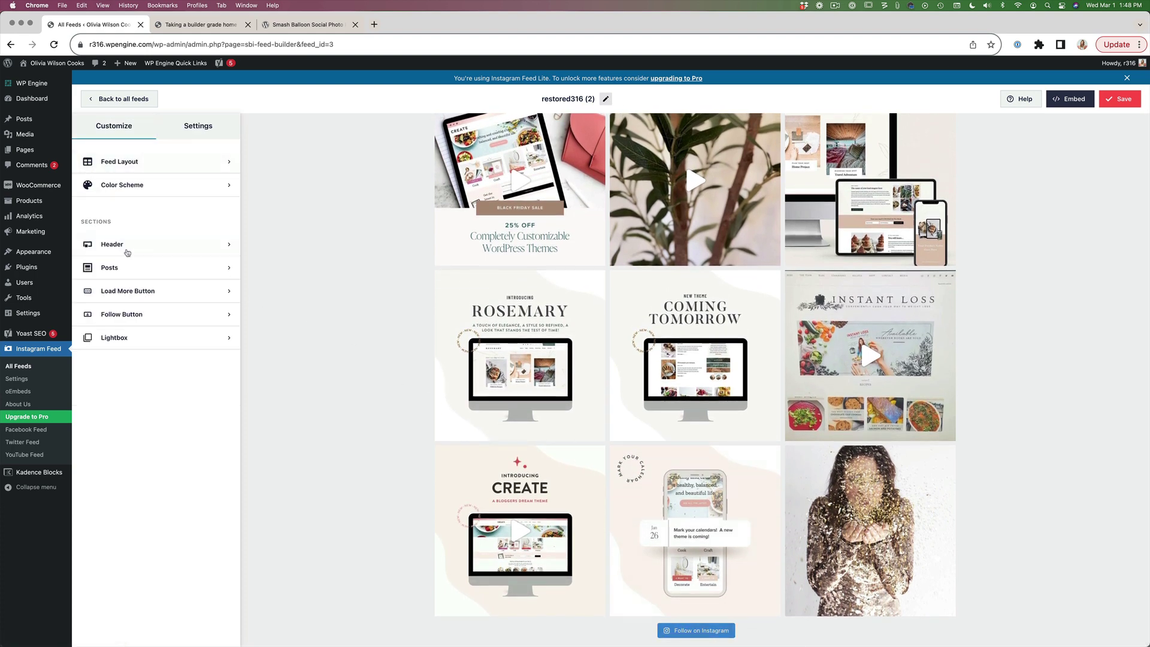
pyautogui.click(133, 314)
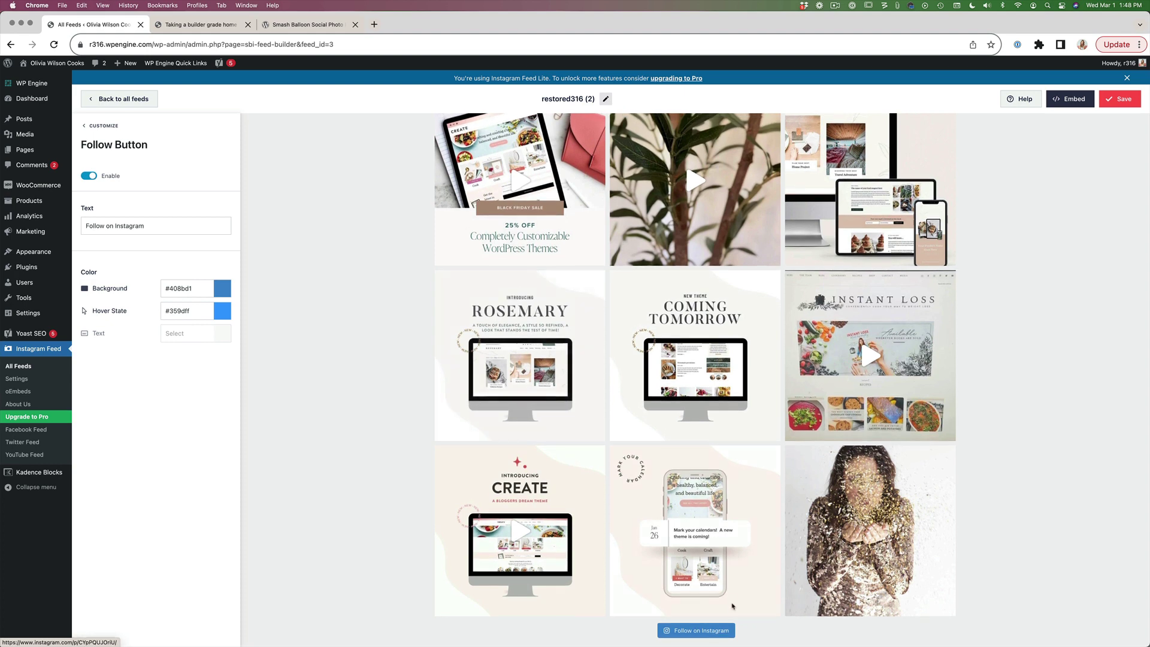
pyautogui.click(200, 290)
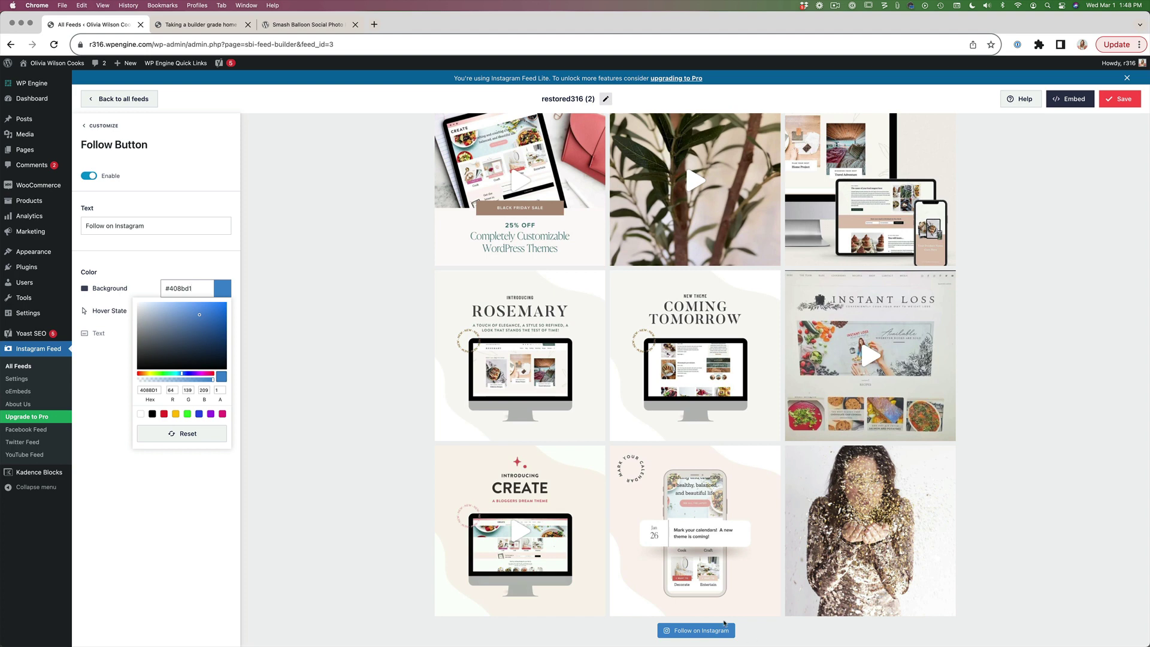
pyautogui.click(153, 265)
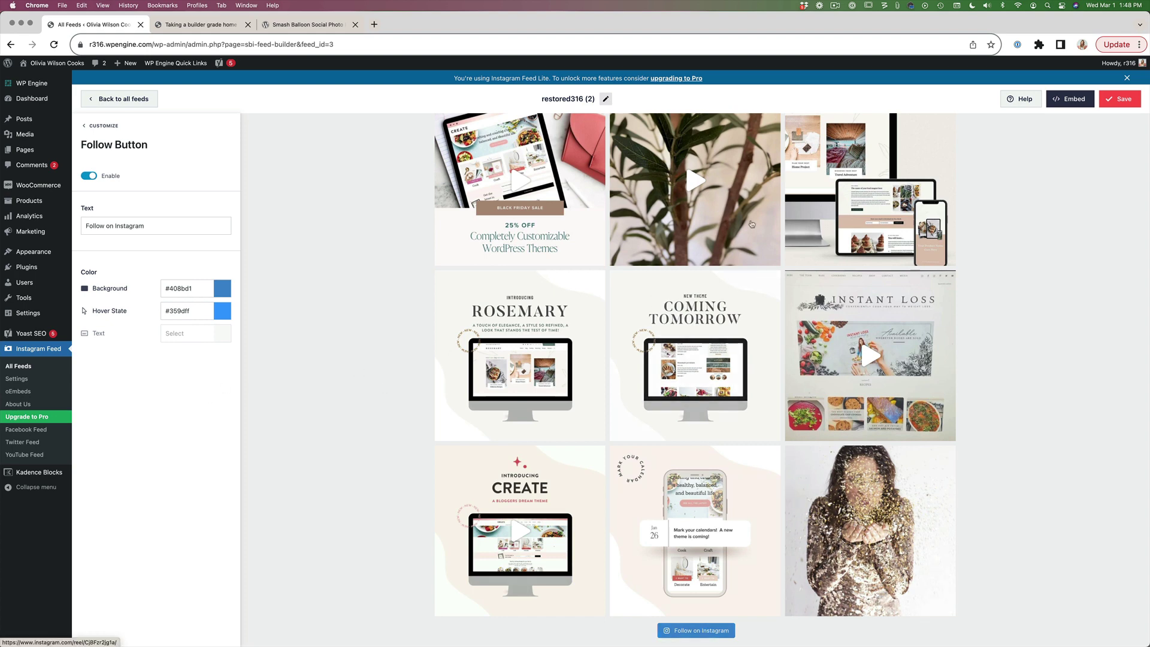
# - Rename the feed as "Sidebar Feed" and save it
pyautogui.click(606, 99)
pyautogui.tripleClick(566, 99)
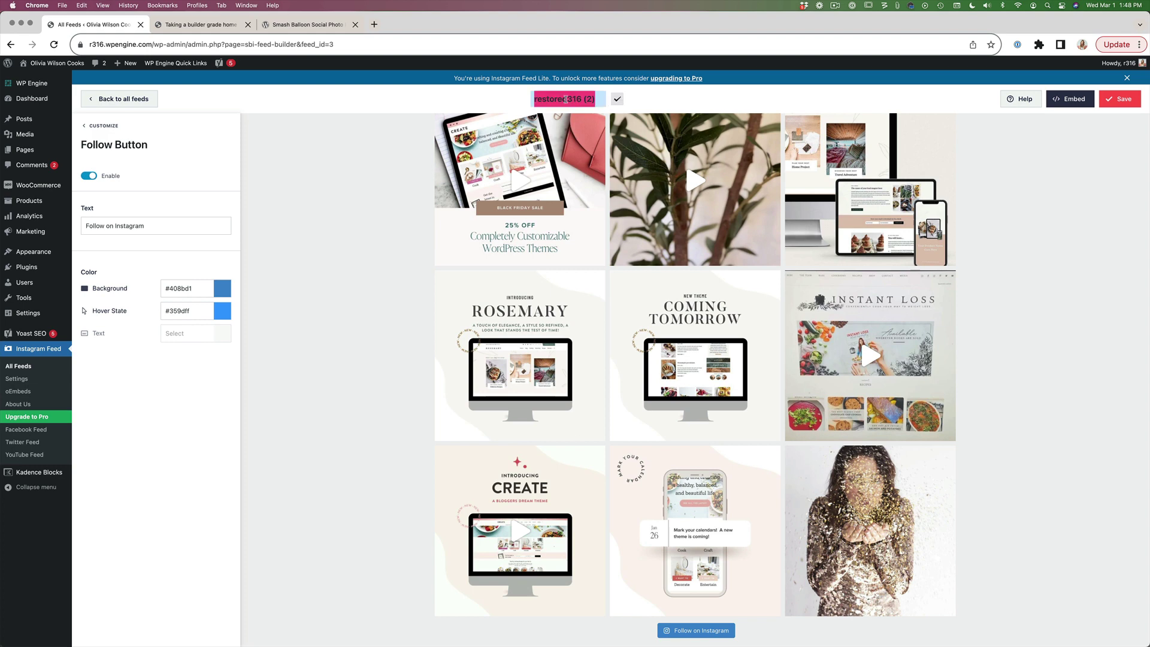
pyautogui.write('Sidebar')
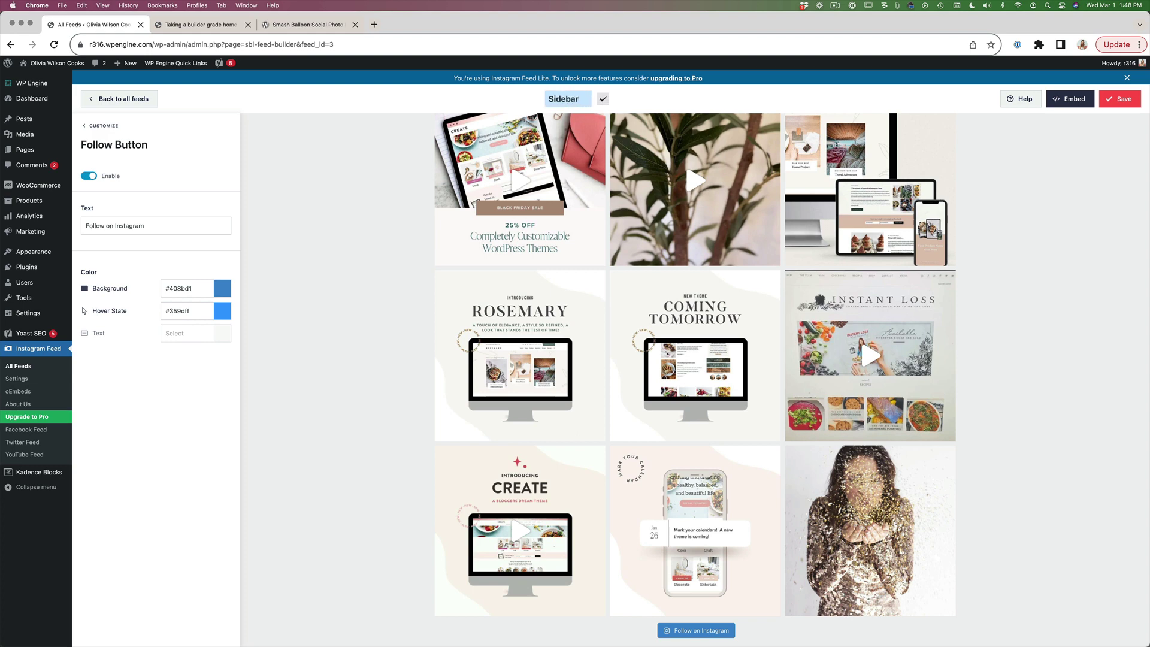
pyautogui.write(' Feed')
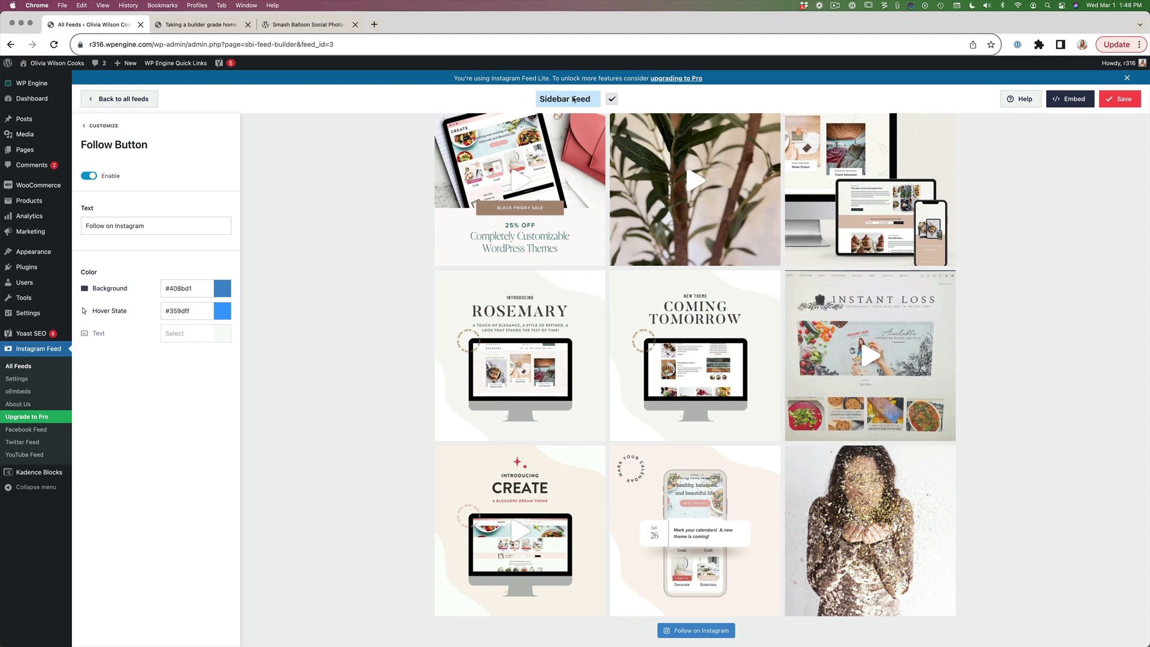
pyautogui.click(611, 99)
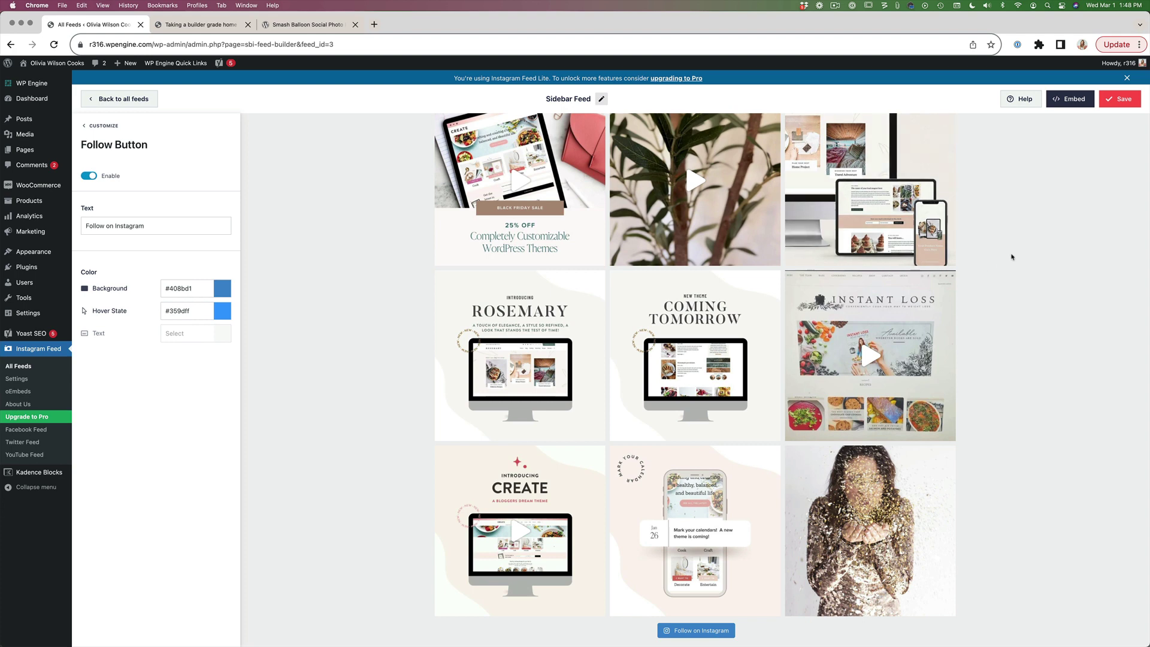
pyautogui.scroll(2, 1012, 254)
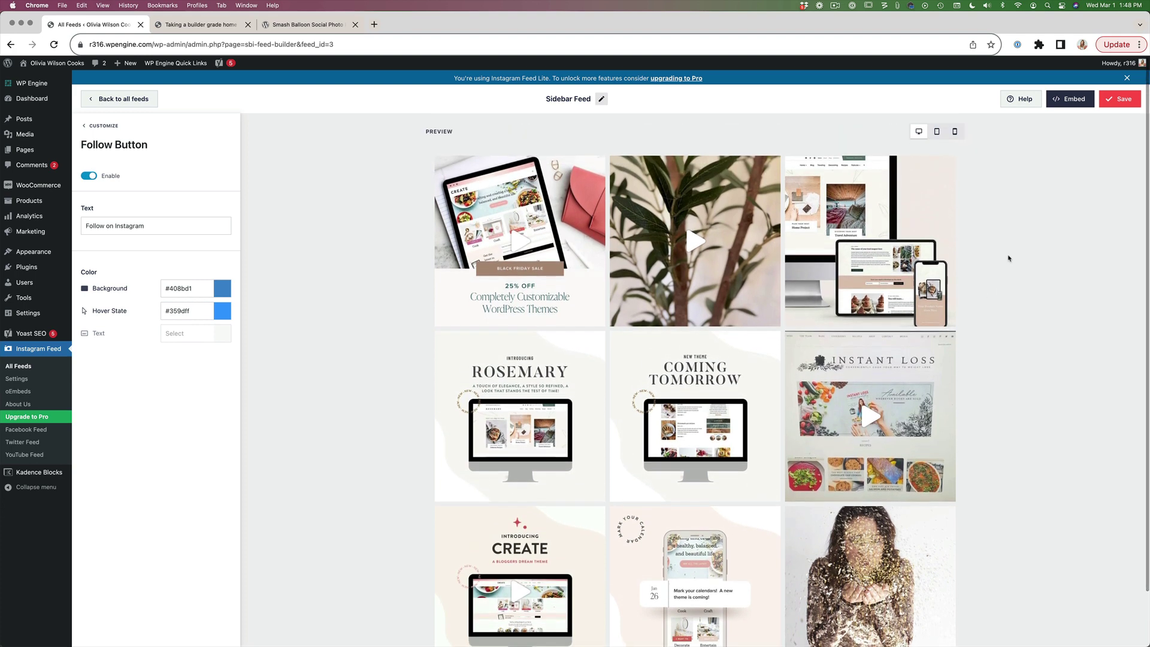
pyautogui.click(1118, 102)
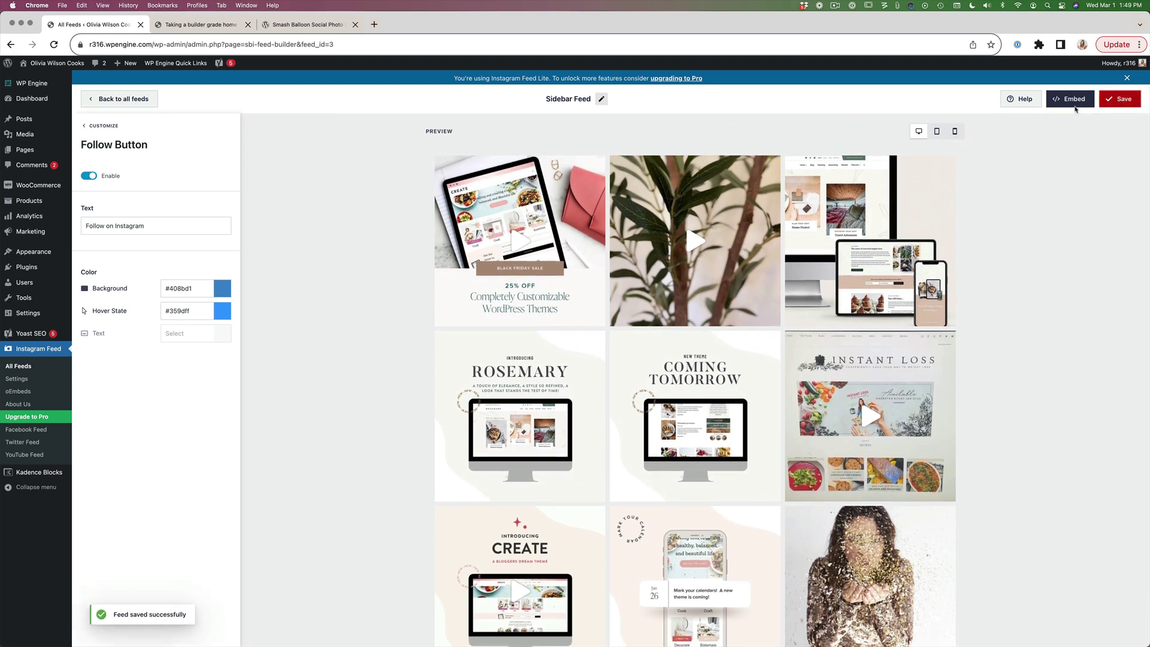
# - Copy the Sidebar Feed's embed shortcode and close the embed dialog
pyautogui.click(1075, 102)
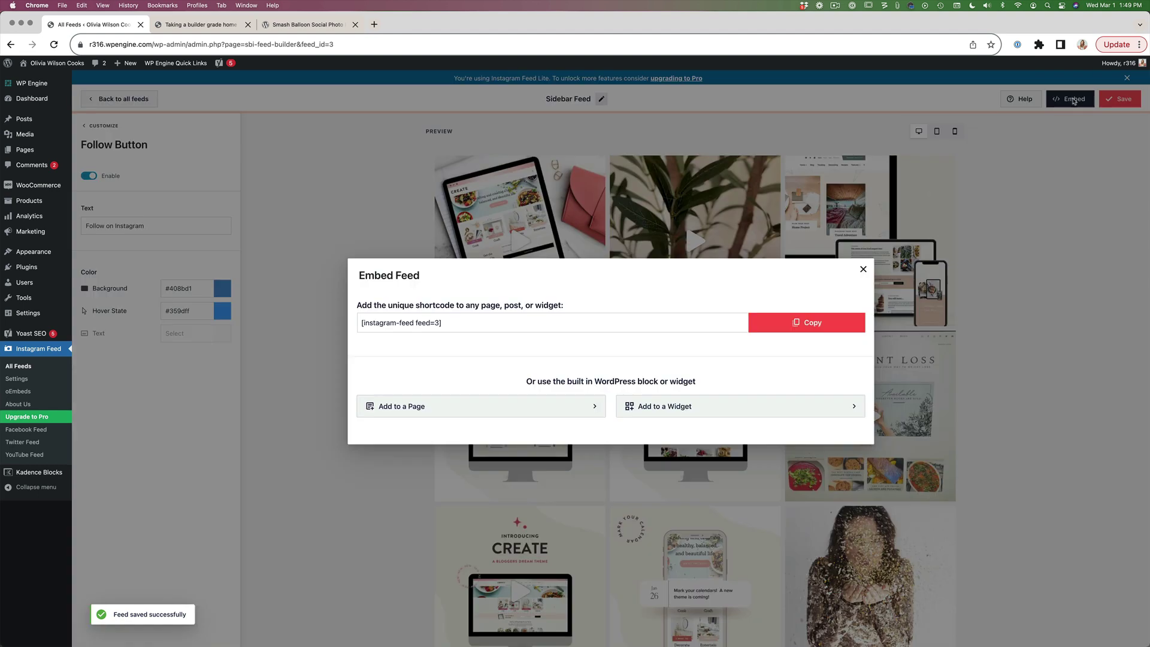
pyautogui.click(427, 331)
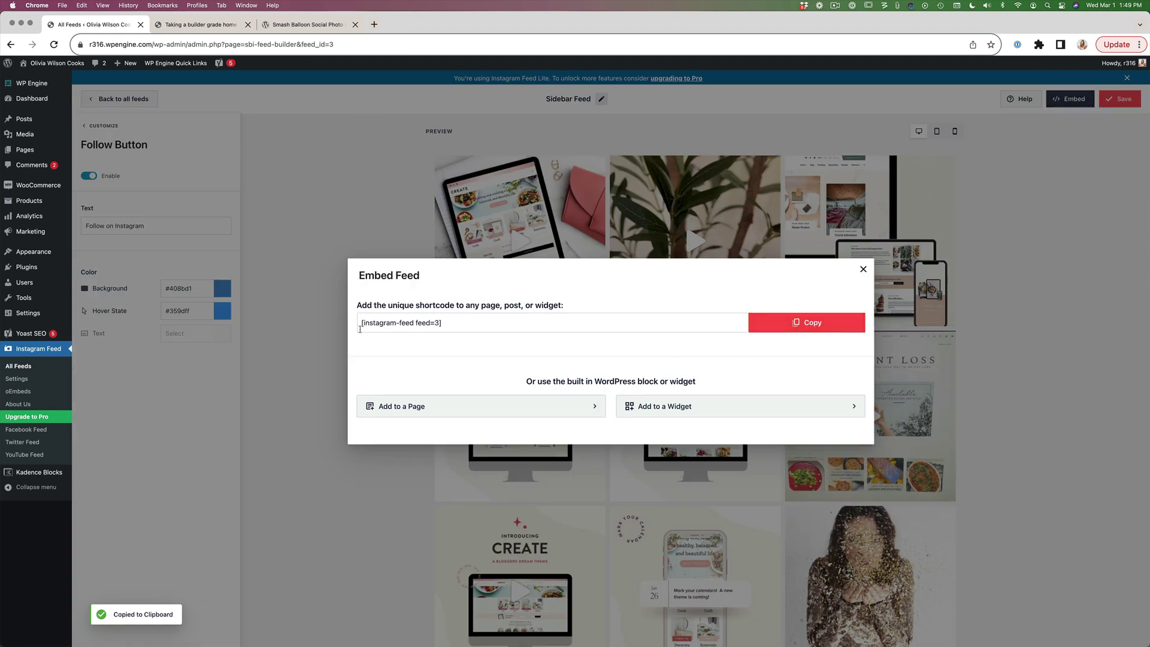
pyautogui.click(815, 326)
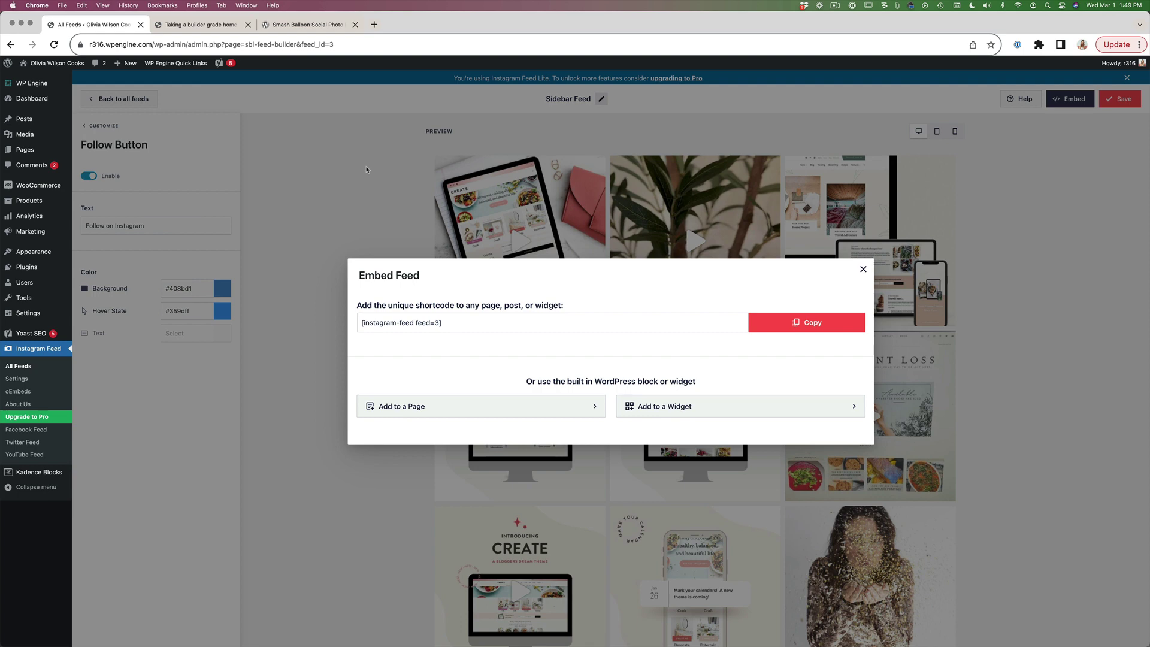
pyautogui.click(864, 270)
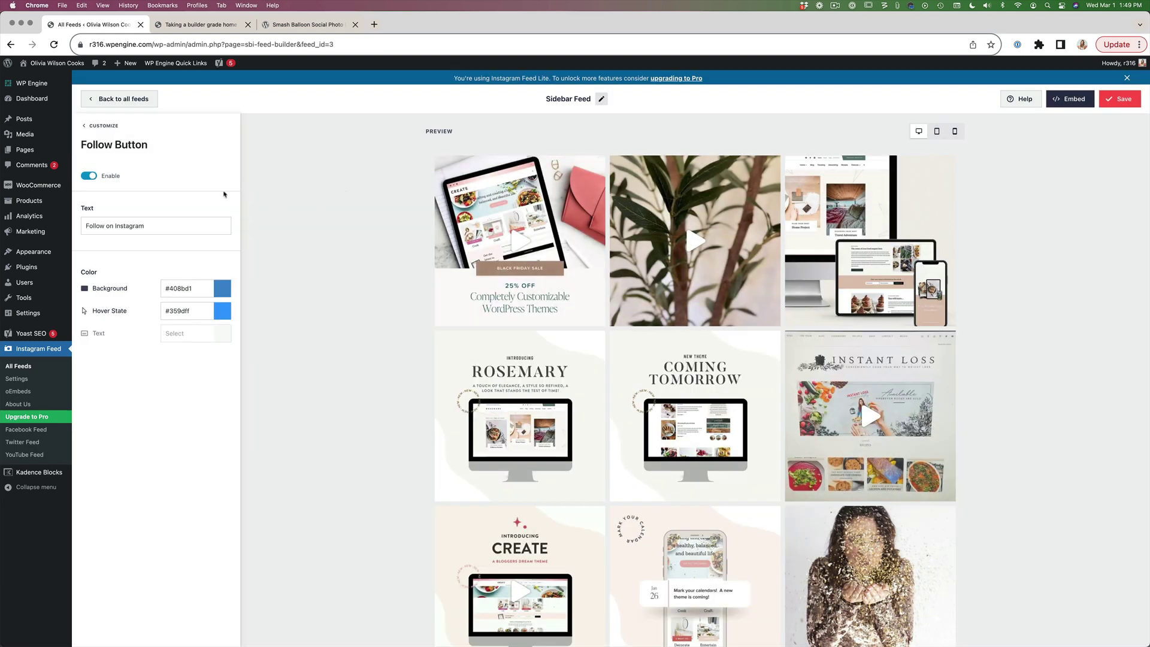
# - Open the site's widget areas and compare Sidebar 1 with the sidebar shown on the builder grade home post
pyautogui.moveTo(43, 253)
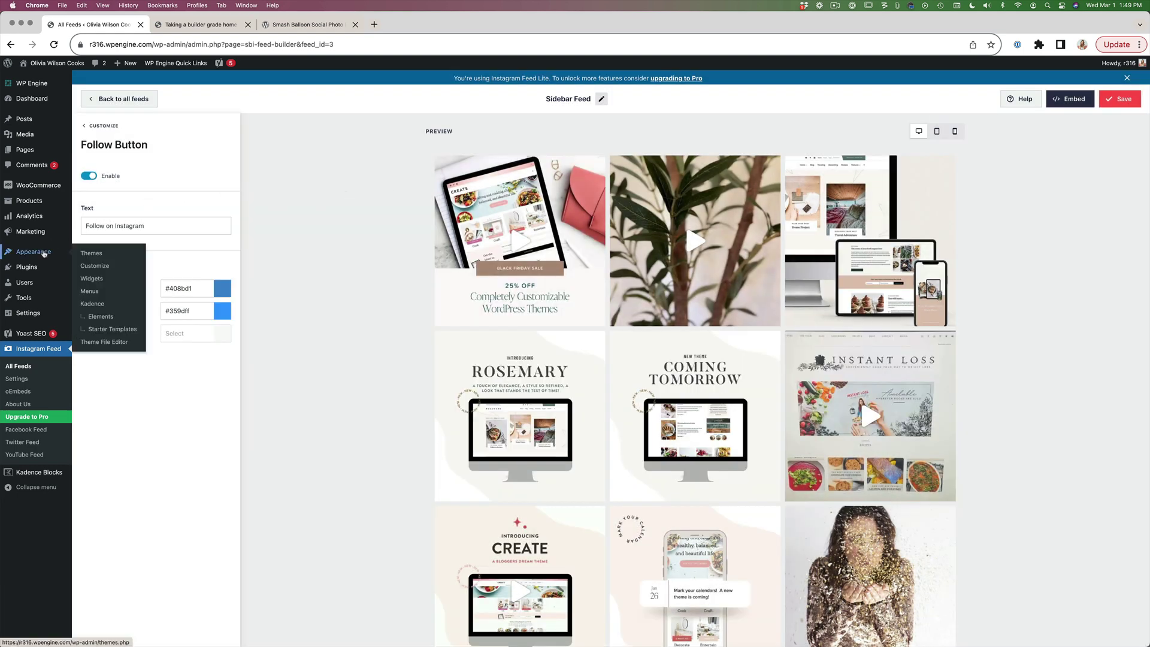
pyautogui.click(91, 279)
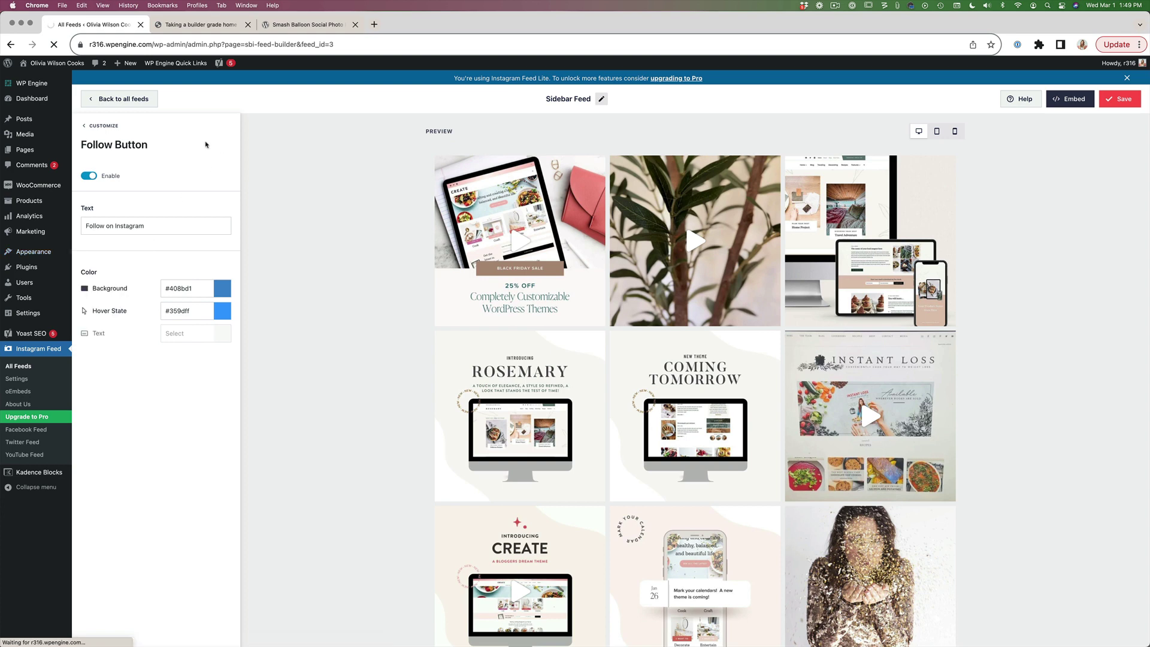
pyautogui.click(198, 25)
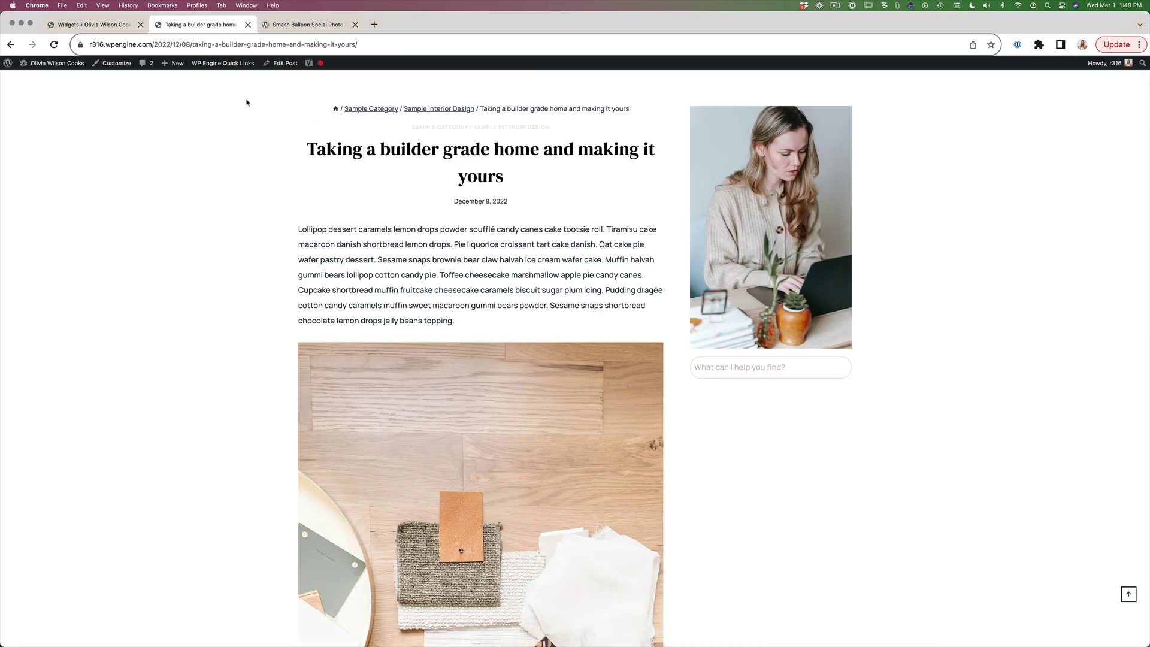
pyautogui.click(92, 24)
pyautogui.scroll(-2, 640, 240)
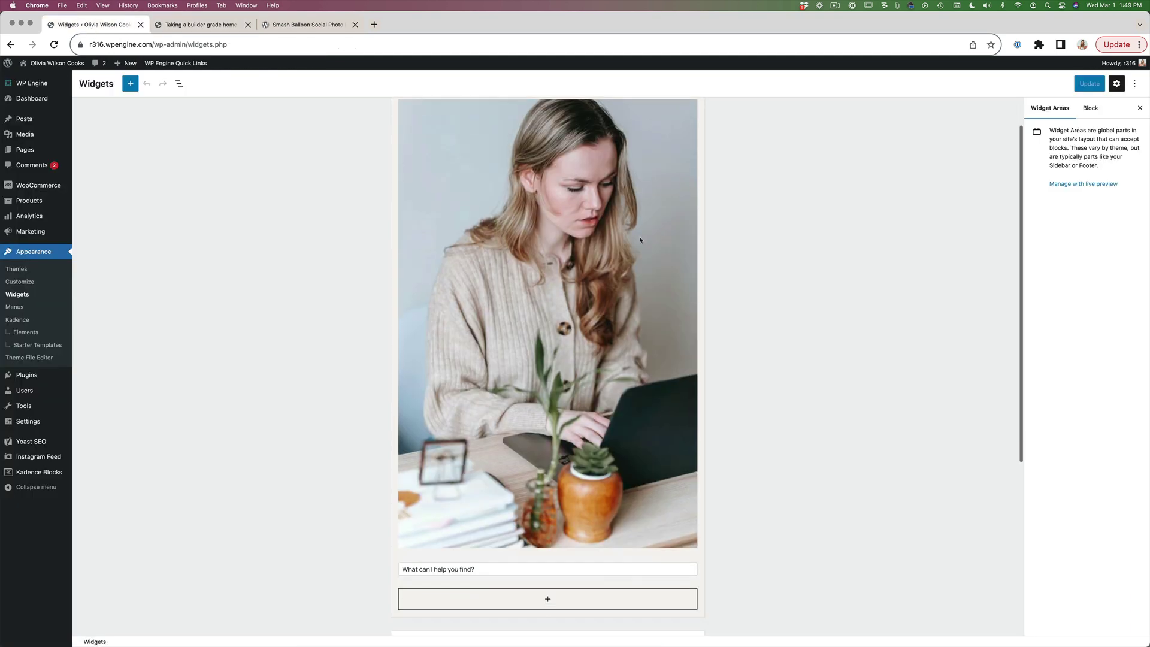
pyautogui.scroll(-3, 640, 239)
pyautogui.scroll(5, 434, 123)
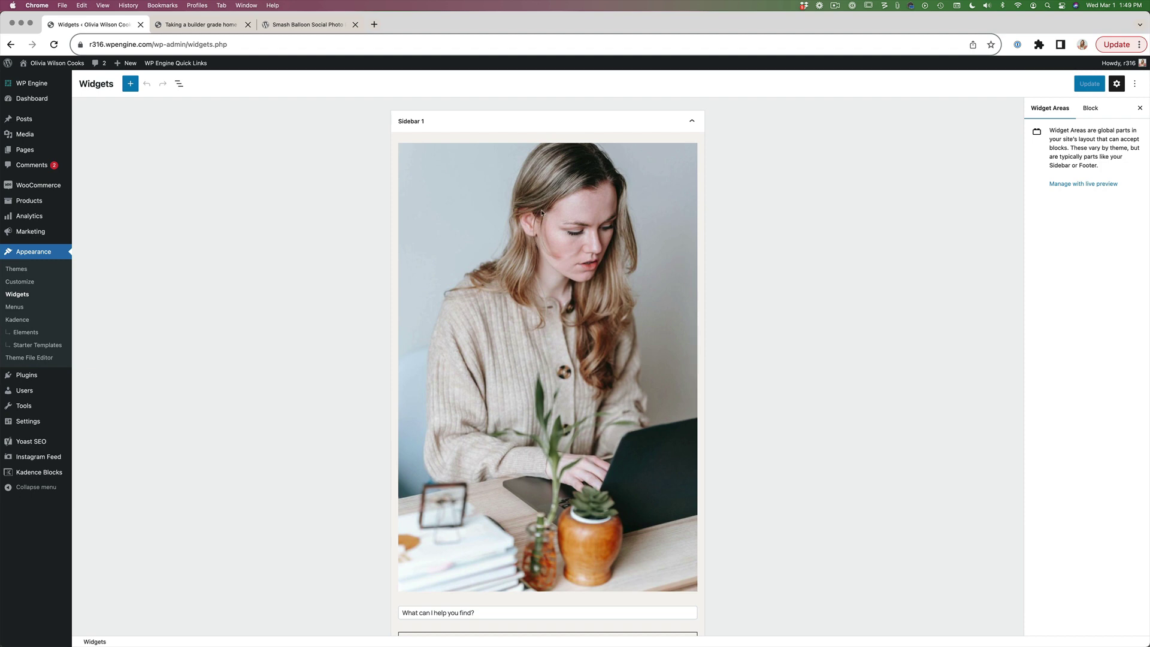
# - Add a Shortcode block containing [instagram-feed feed=3] below the search field in Sidebar 1 and update the widgets
pyautogui.scroll(-5, 566, 394)
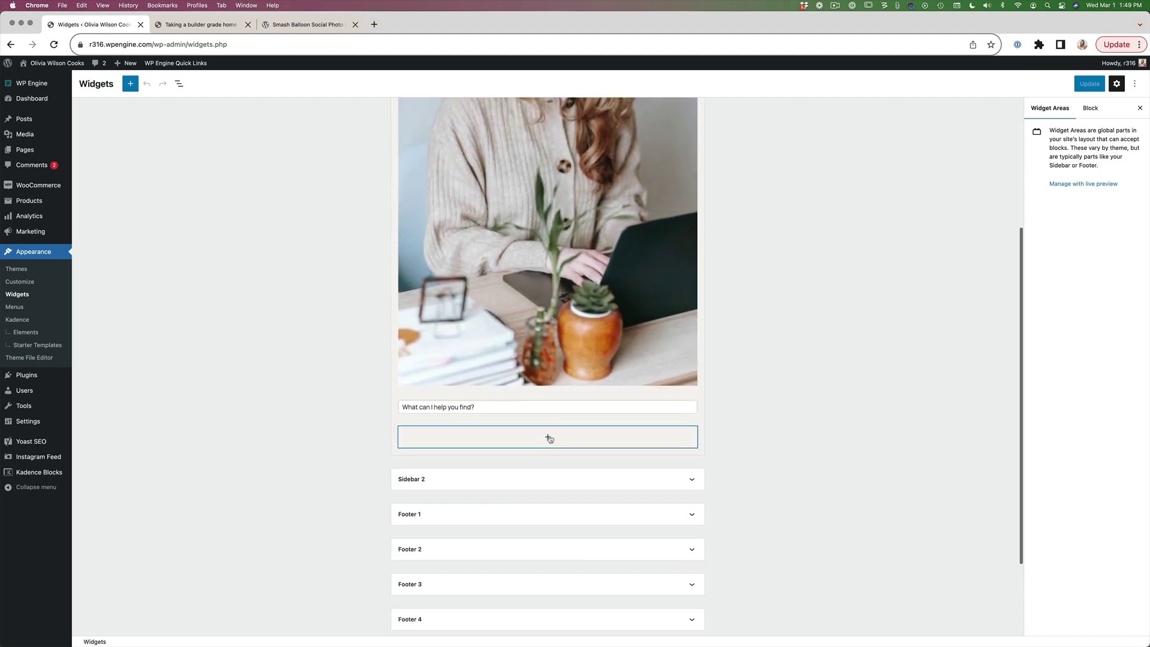
pyautogui.click(547, 441)
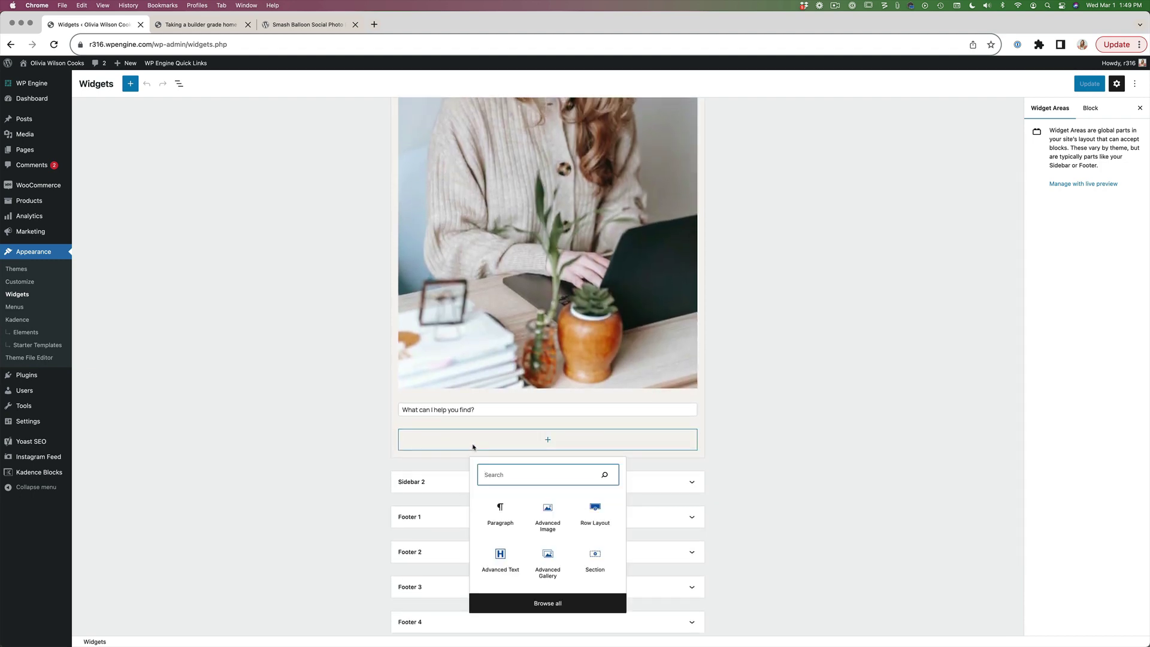
pyautogui.write('short')
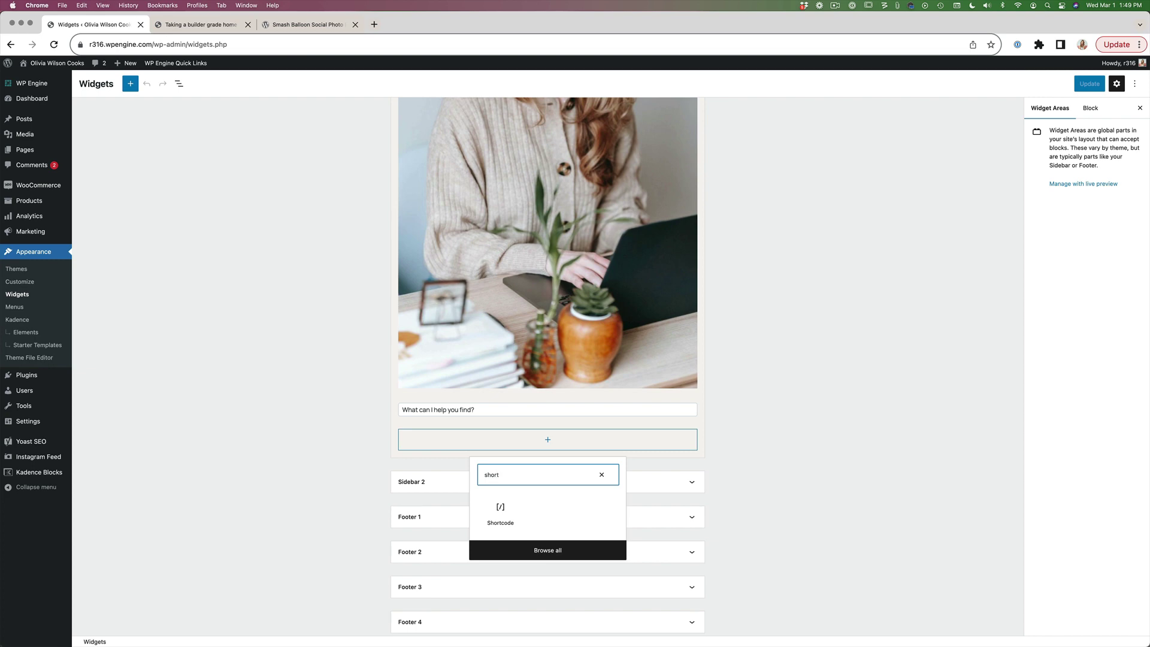
pyautogui.click(500, 513)
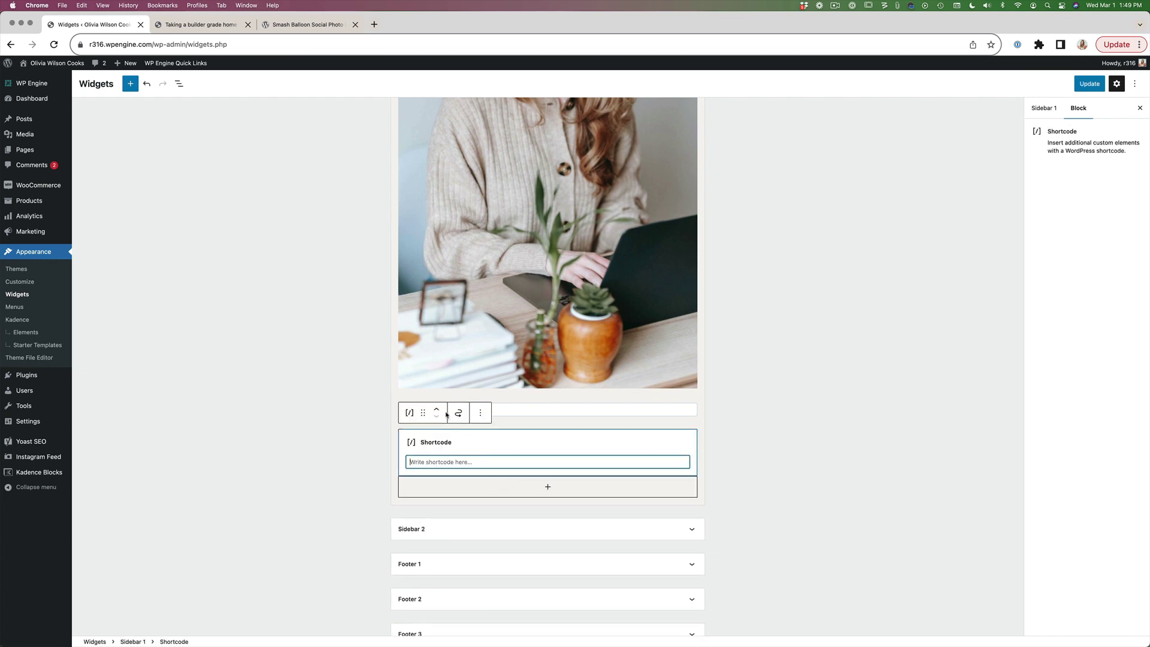
pyautogui.write('[instagram-feed feed=3]')
pyautogui.click(1089, 84)
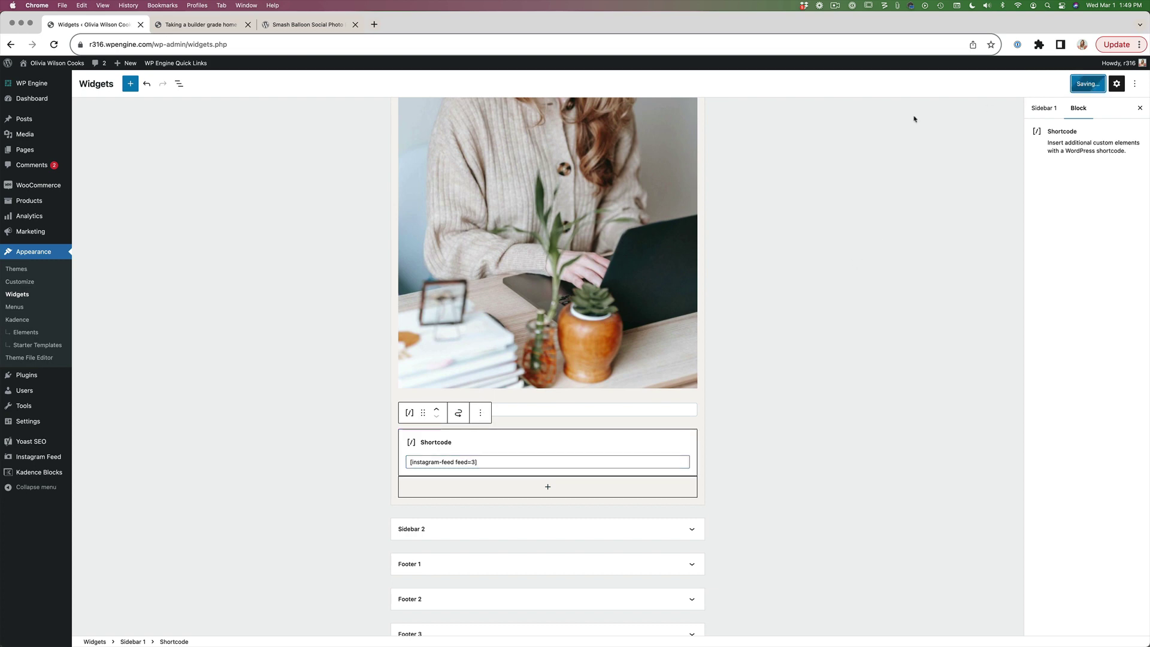
# - Reload the builder grade home post and check the Instagram feed in its sidebar
pyautogui.click(191, 26)
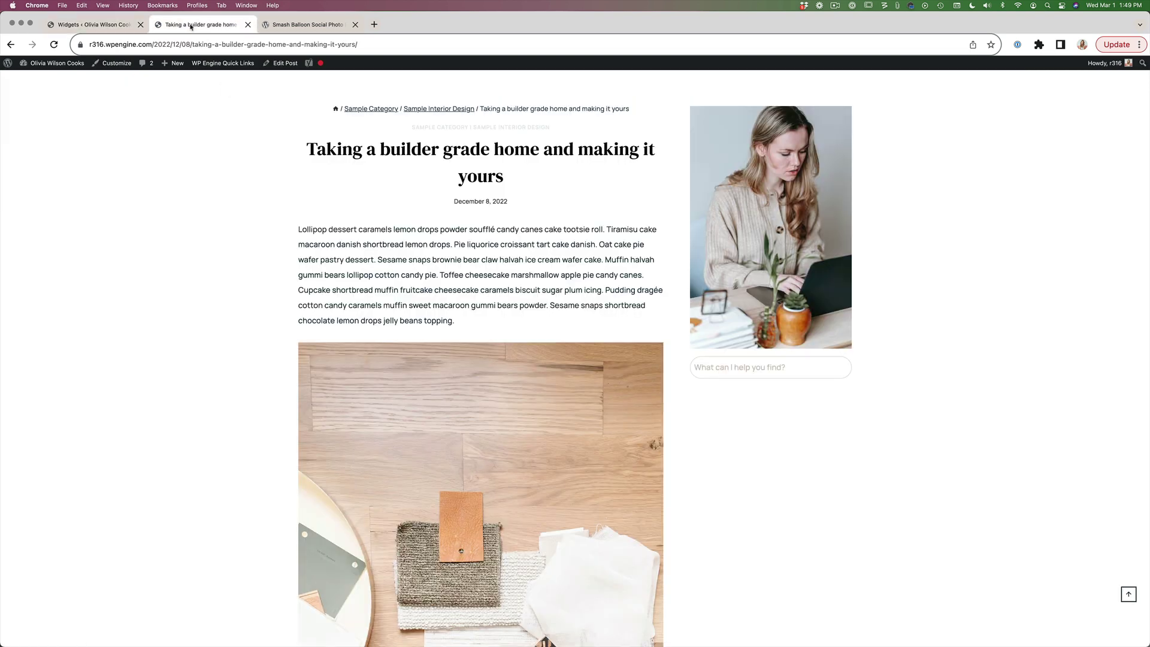
pyautogui.press('super+r')
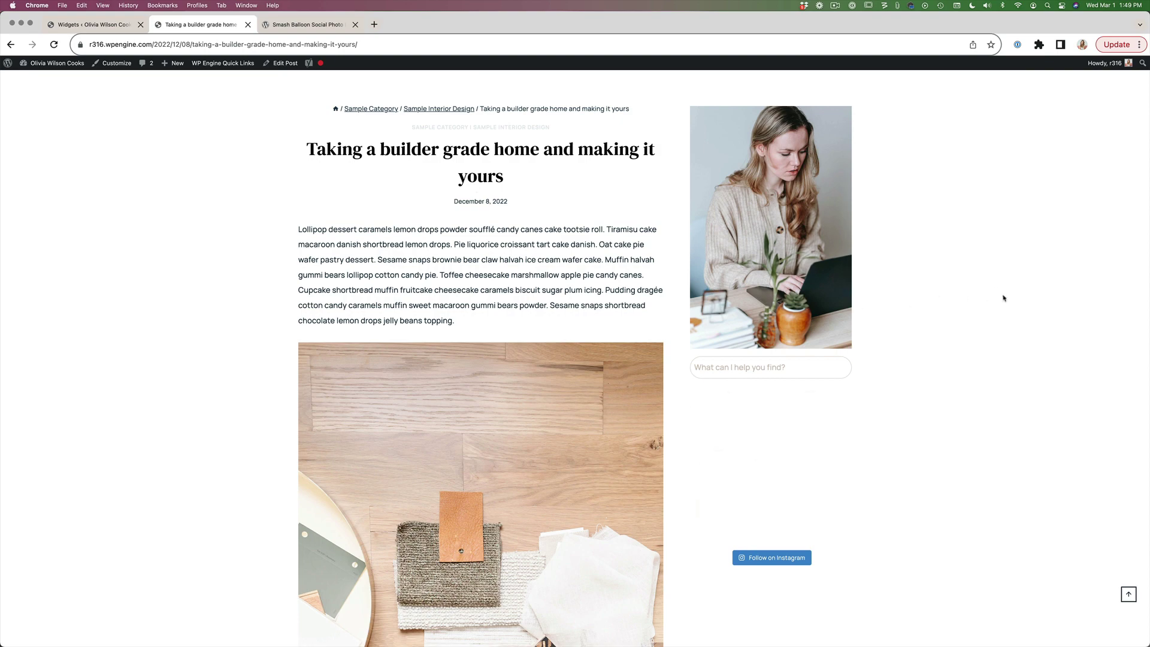
pyautogui.scroll(-2, 994, 293)
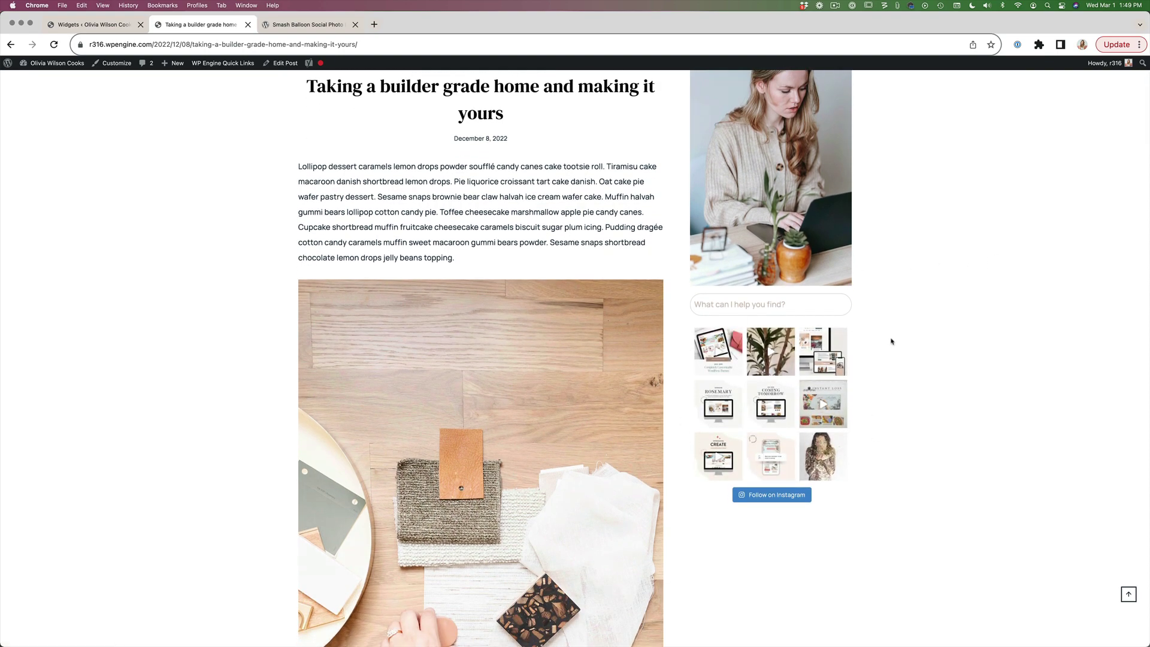
pyautogui.scroll(5, 892, 339)
pyautogui.scroll(-6, 892, 342)
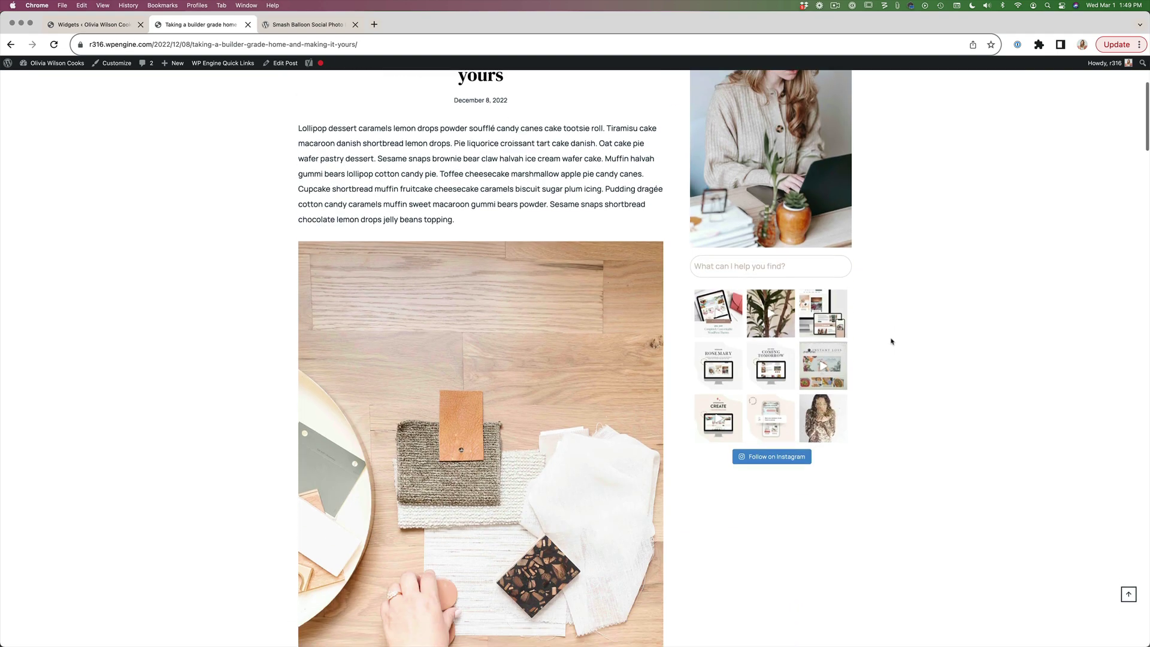
pyautogui.scroll(8, 891, 342)
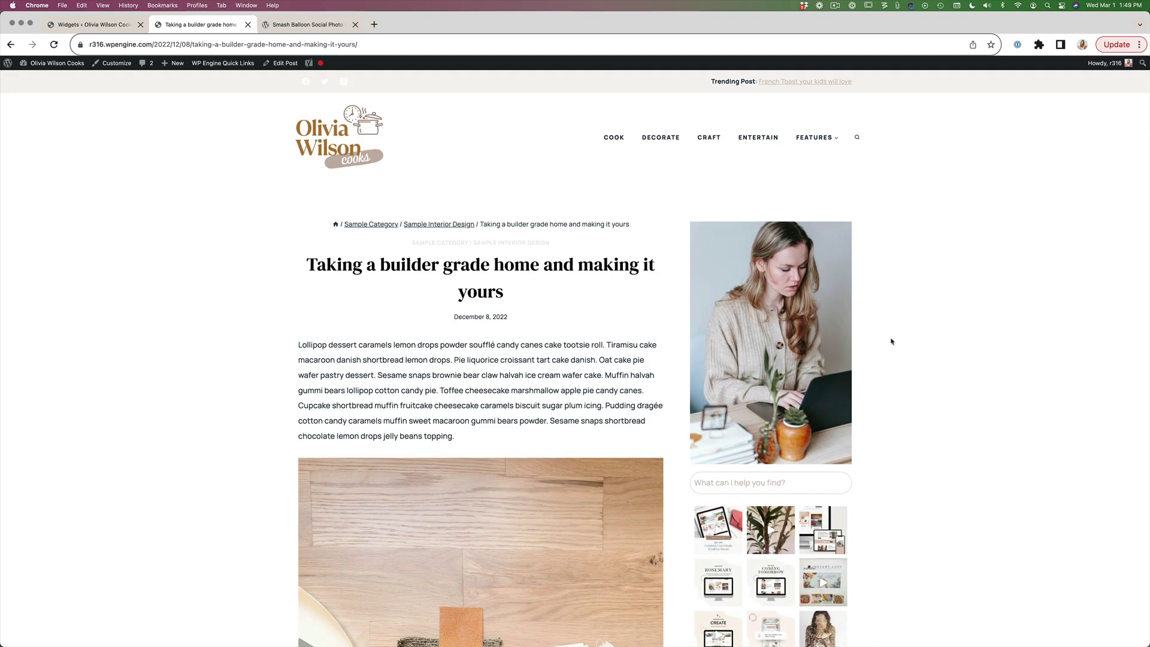